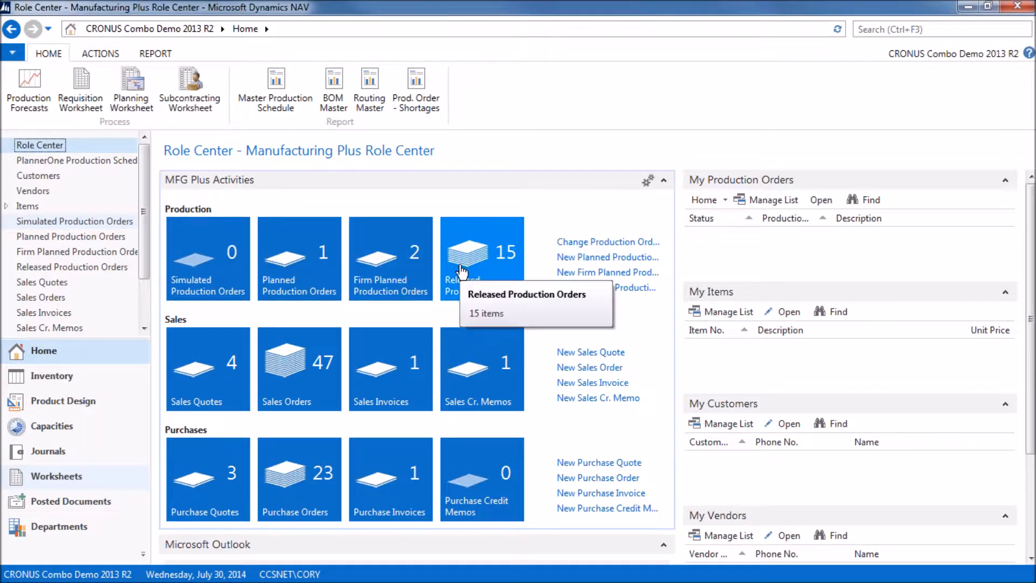
Step: Create a new released production order from the Released Production Orders list and assign it the next number in the series
click(481, 261)
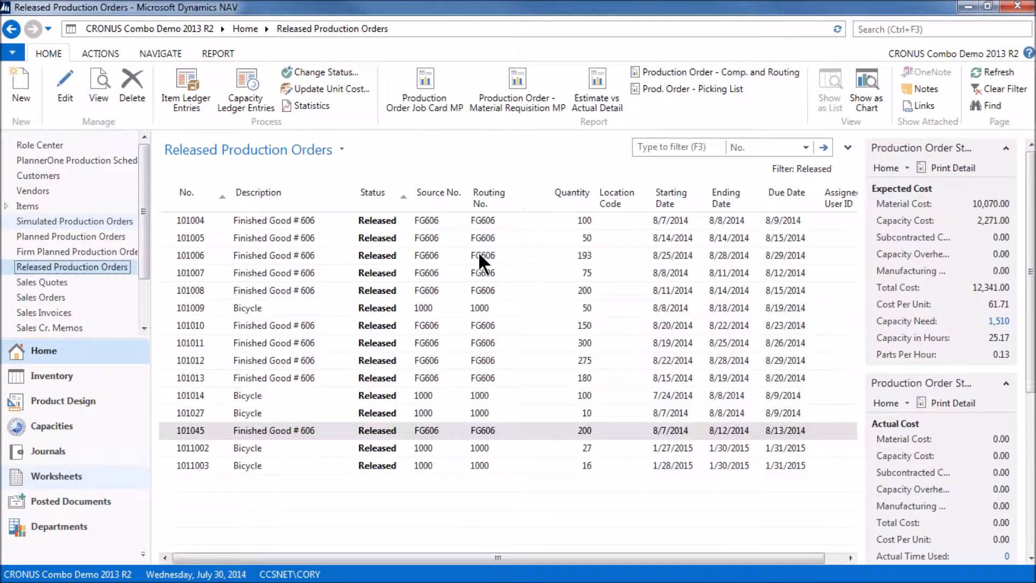
click(33, 143)
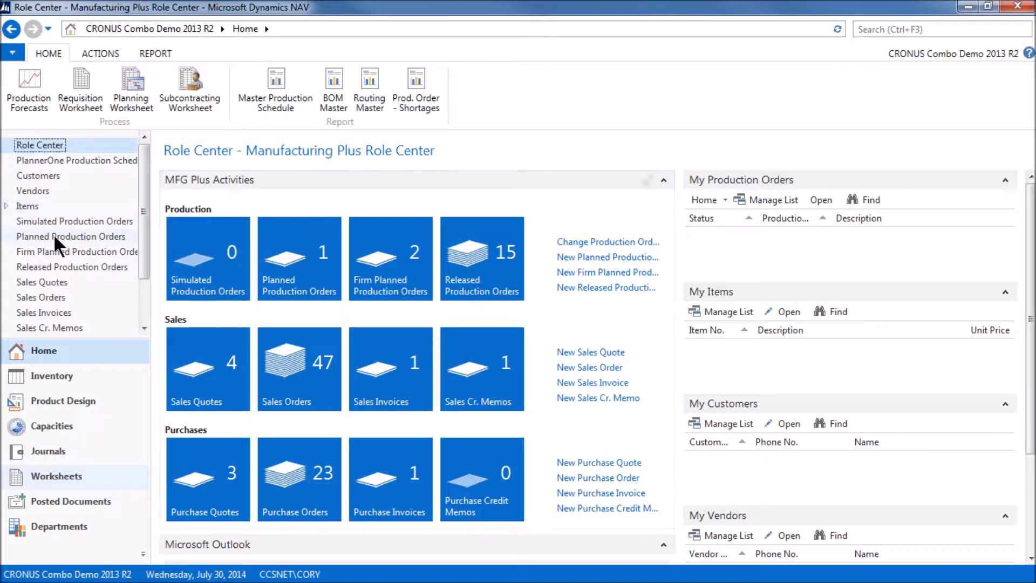
click(494, 279)
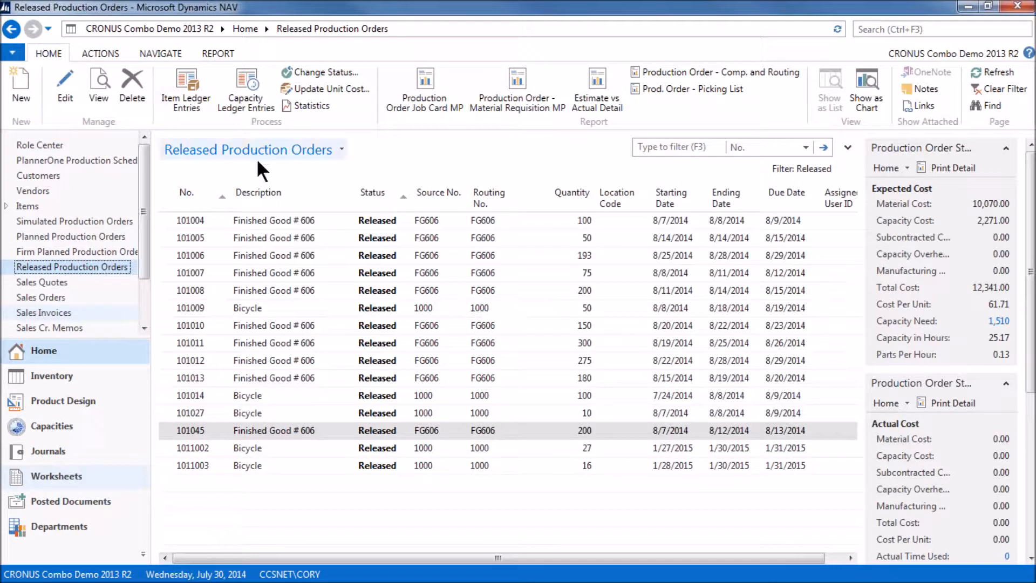
click(23, 79)
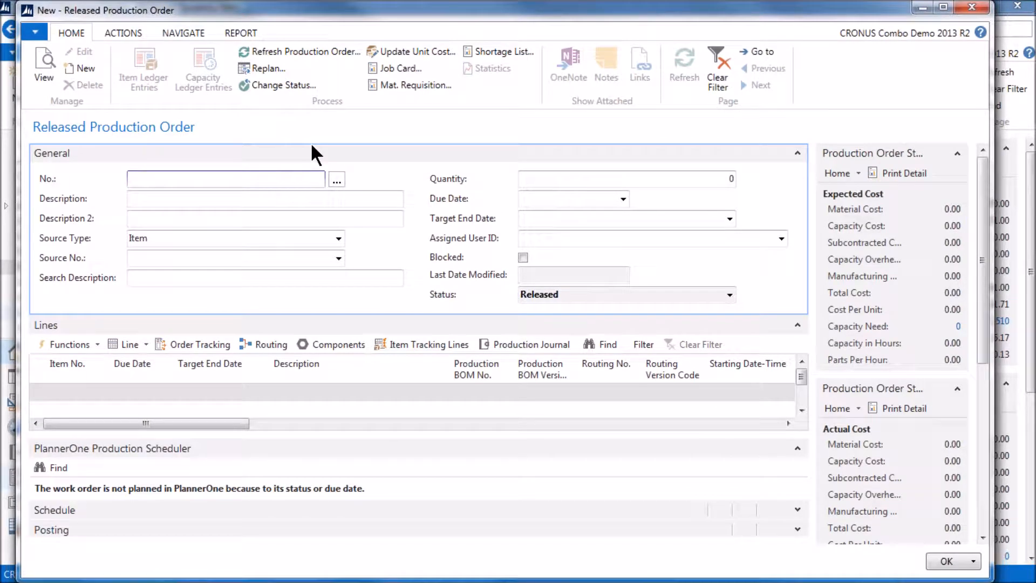
key(Return)
key(Return)
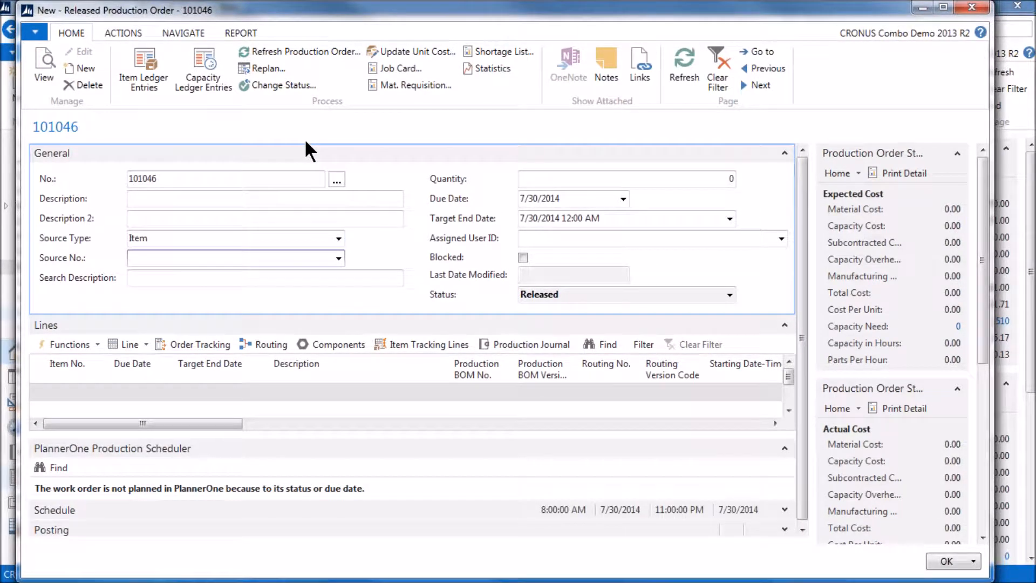
Step: Set the production order's source item to FG606 and its quantity to 250
text(fg606)
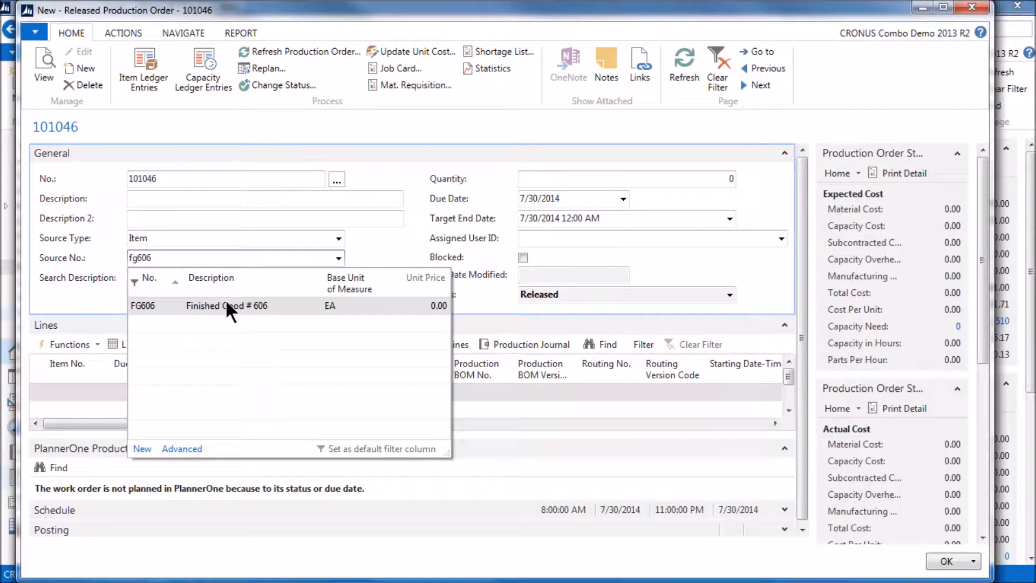
click(225, 302)
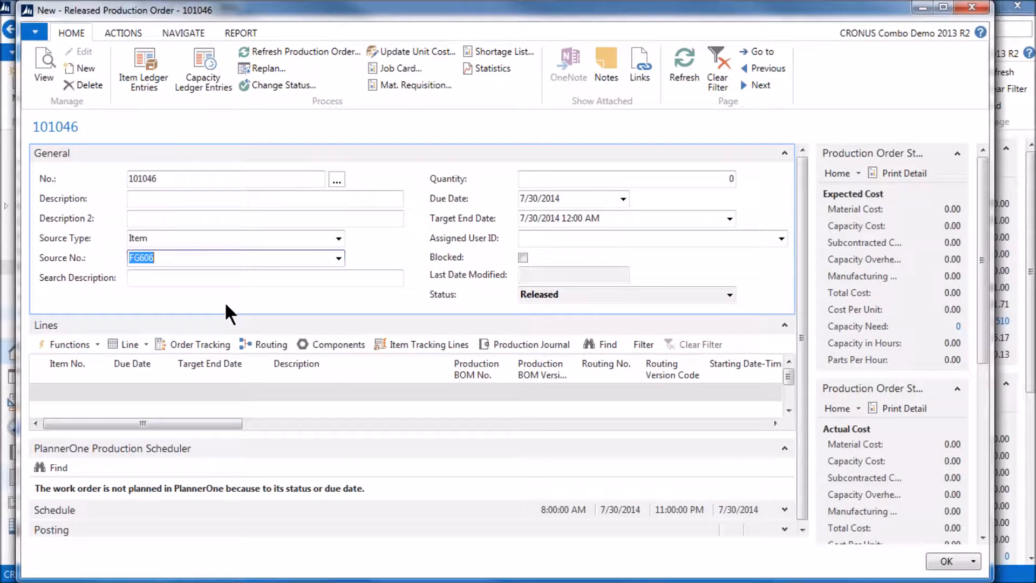
key(Return)
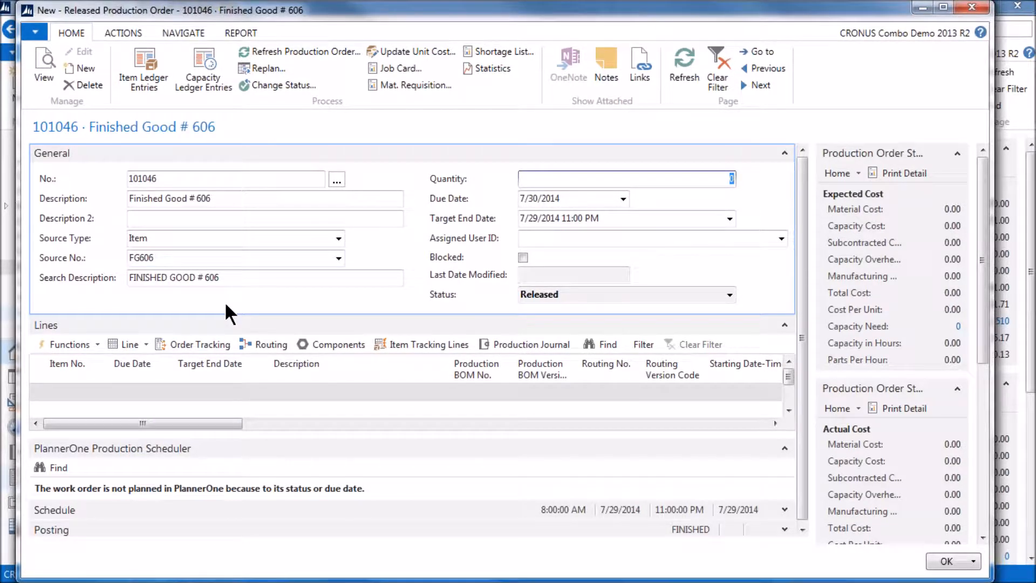
text(250)
key(Return)
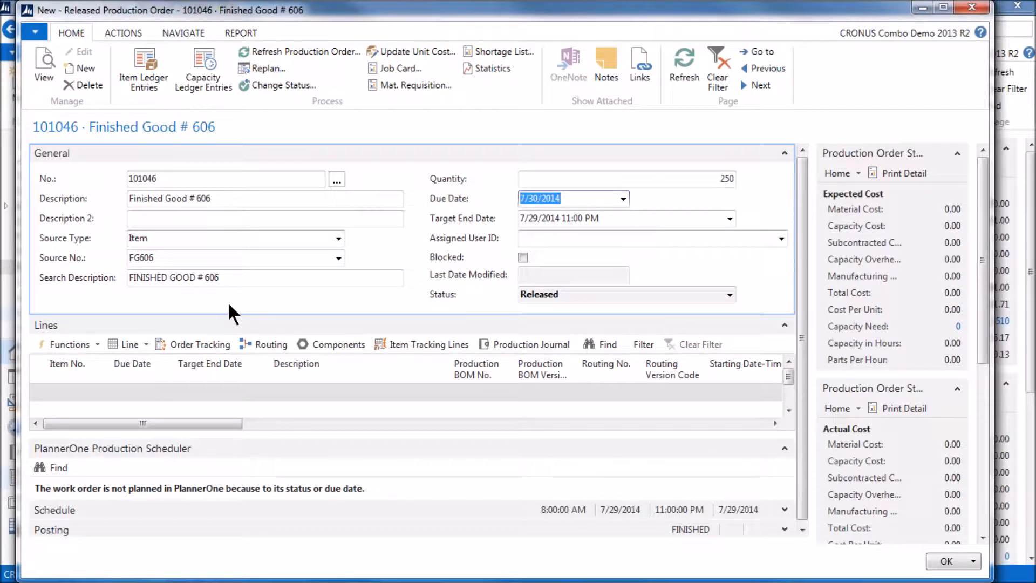
Step: Set the due date to 8/13/2014 and refresh the production order backward, calculating lines, routings and component need
click(623, 198)
click(677, 223)
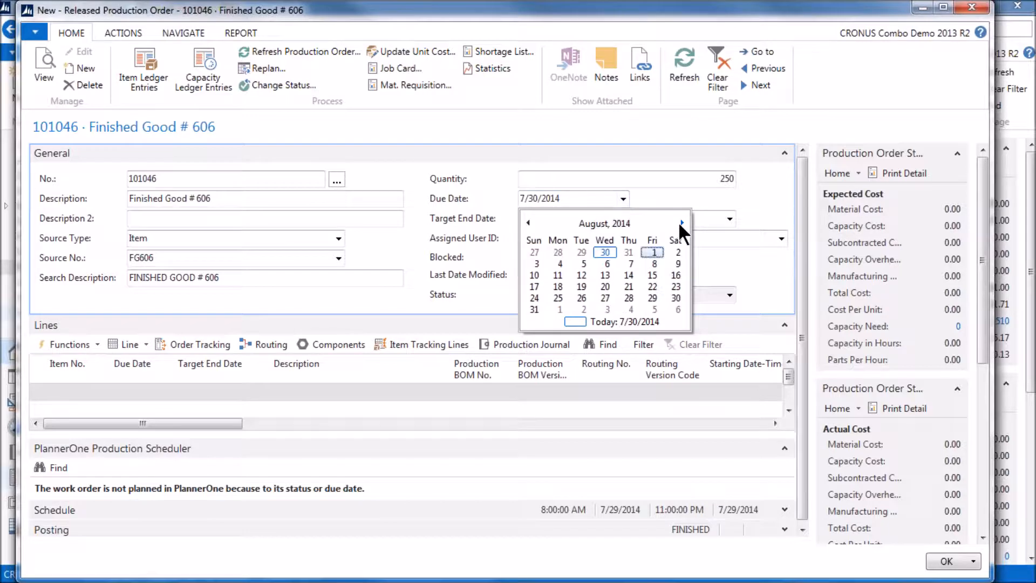
click(605, 274)
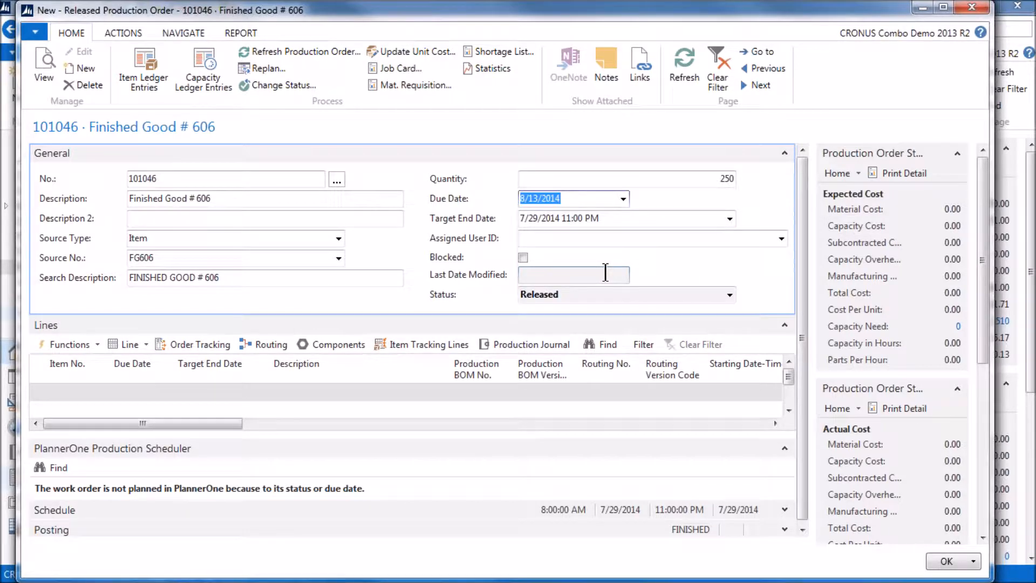
key(Tab)
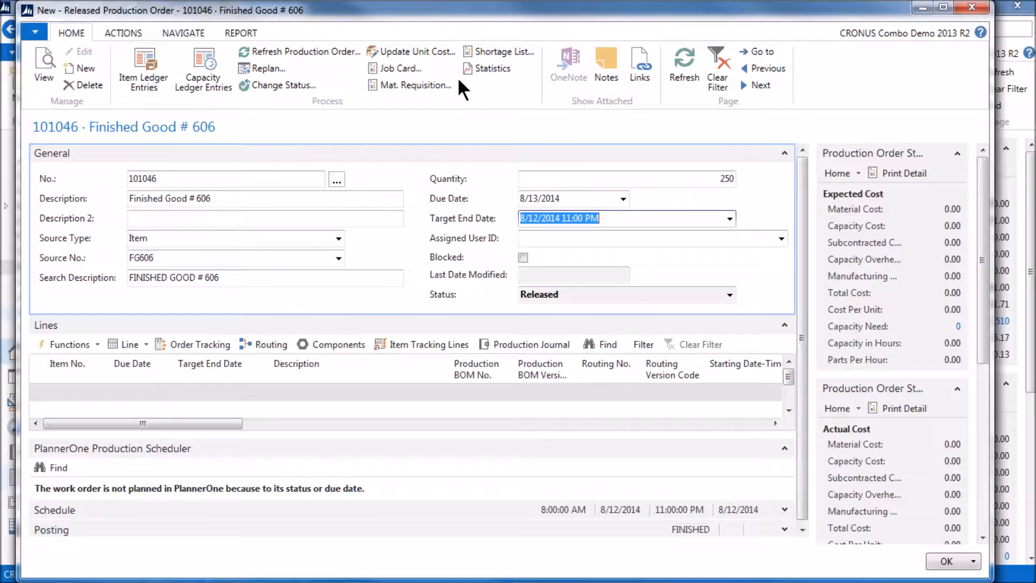
click(306, 49)
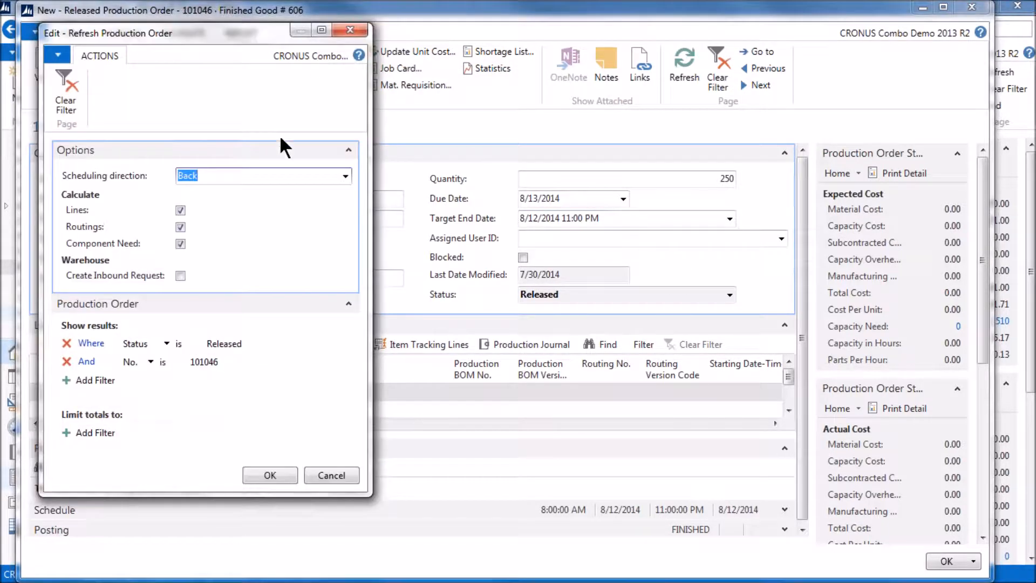
click(270, 475)
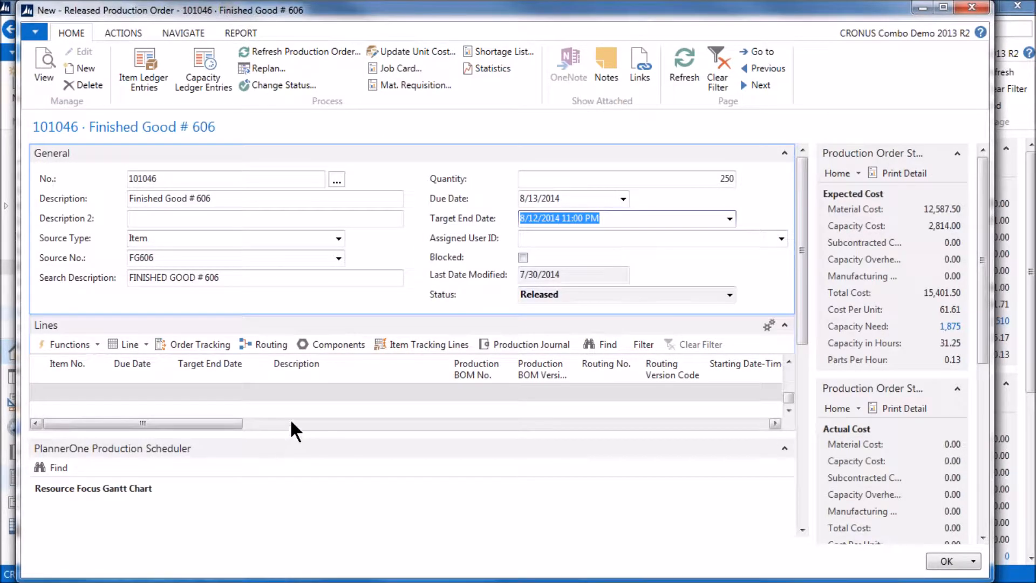
Step: Examine the FG606 order line's target end date and its starting and ending date-times
click(253, 392)
click(261, 391)
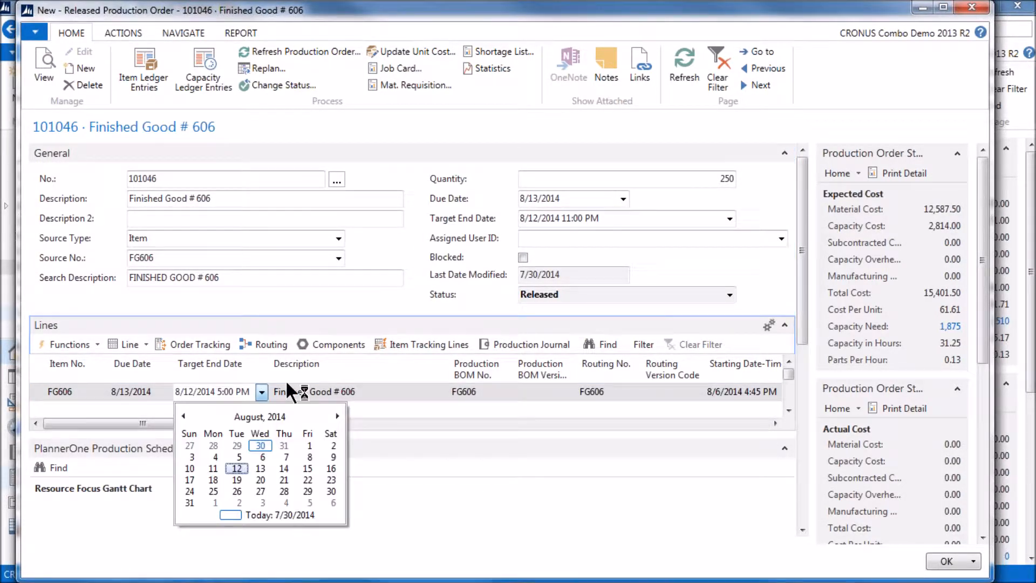
click(373, 388)
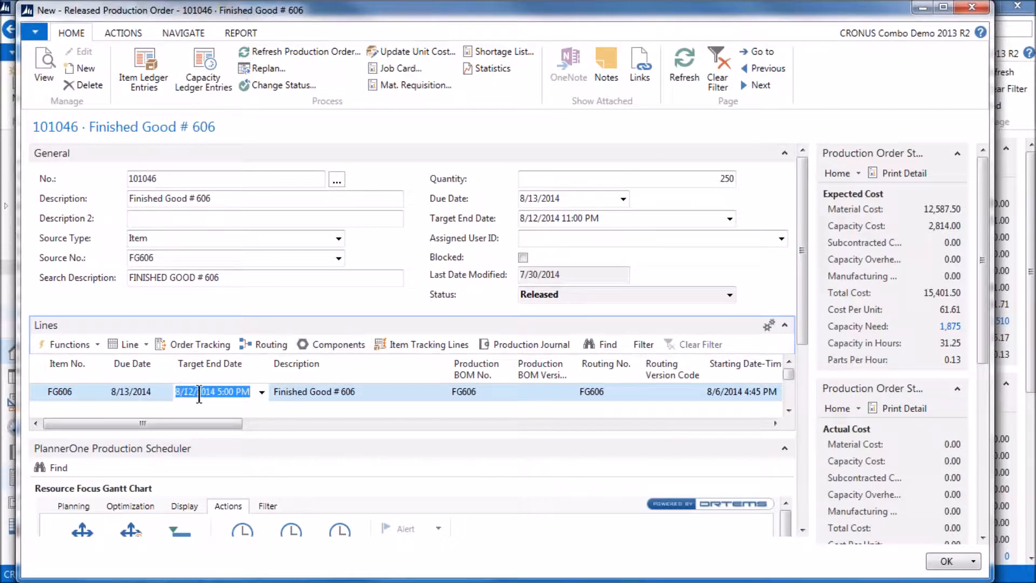
drag(182, 419, 248, 432)
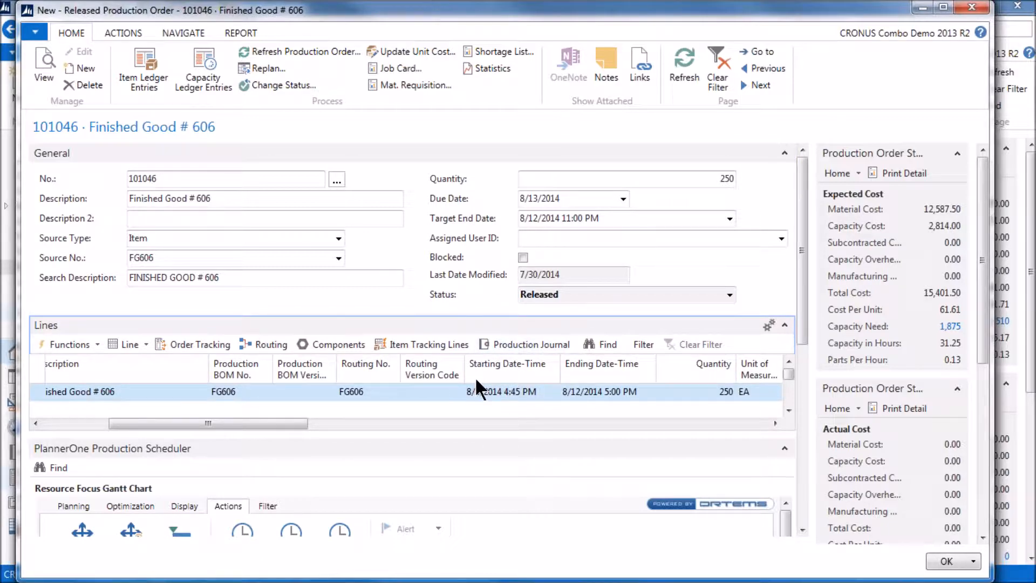
drag(284, 418, 230, 423)
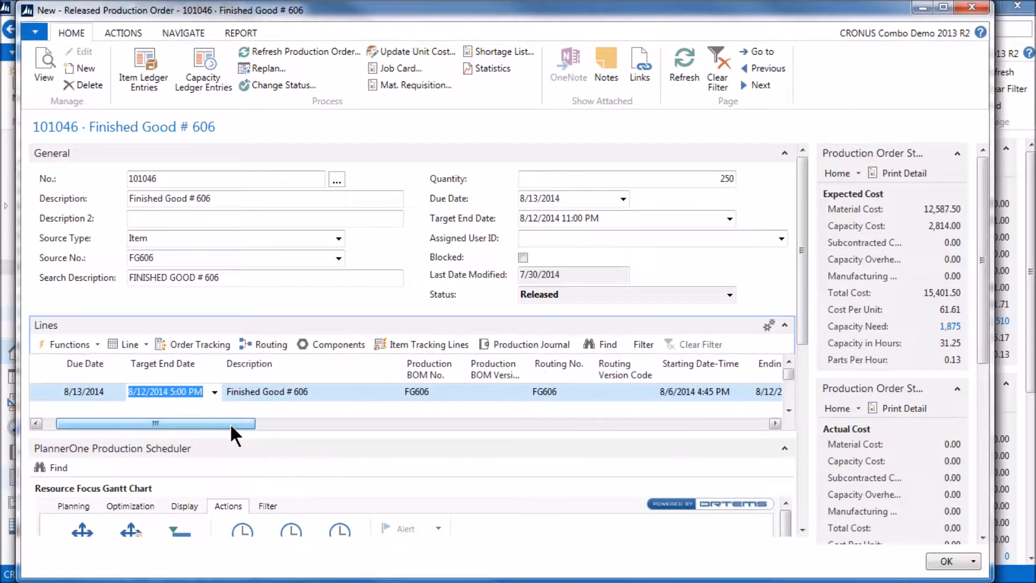
Step: Review the order line's routing operations, including their type options, date-times, setup and run times, costs and capacity need
click(269, 346)
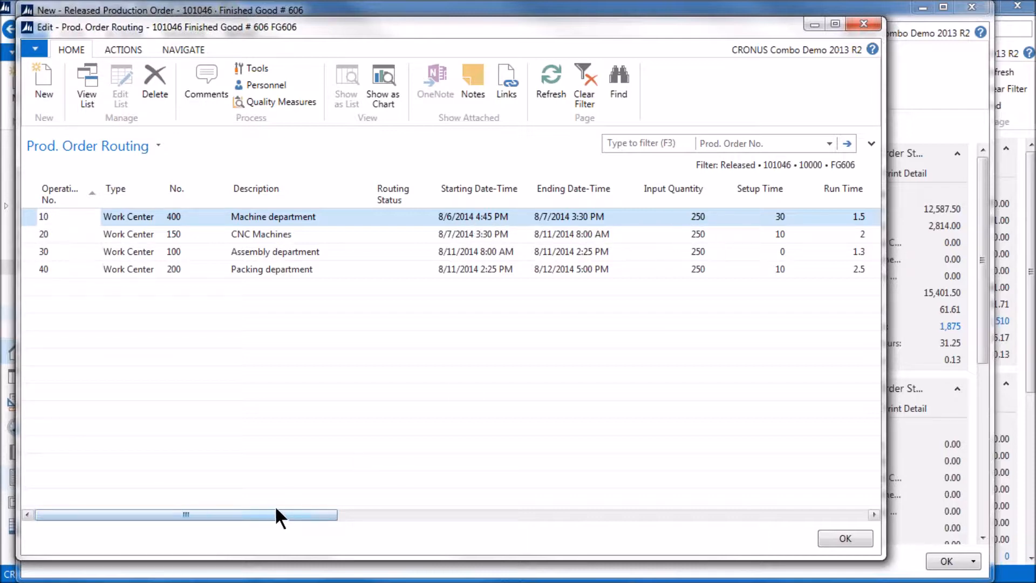
drag(291, 514, 374, 517)
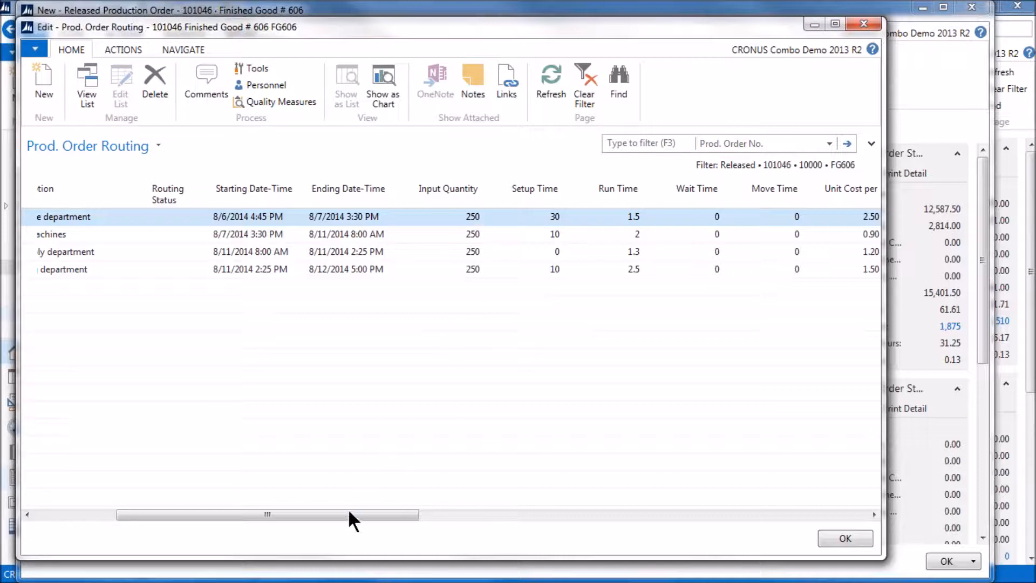
drag(355, 514, 460, 519)
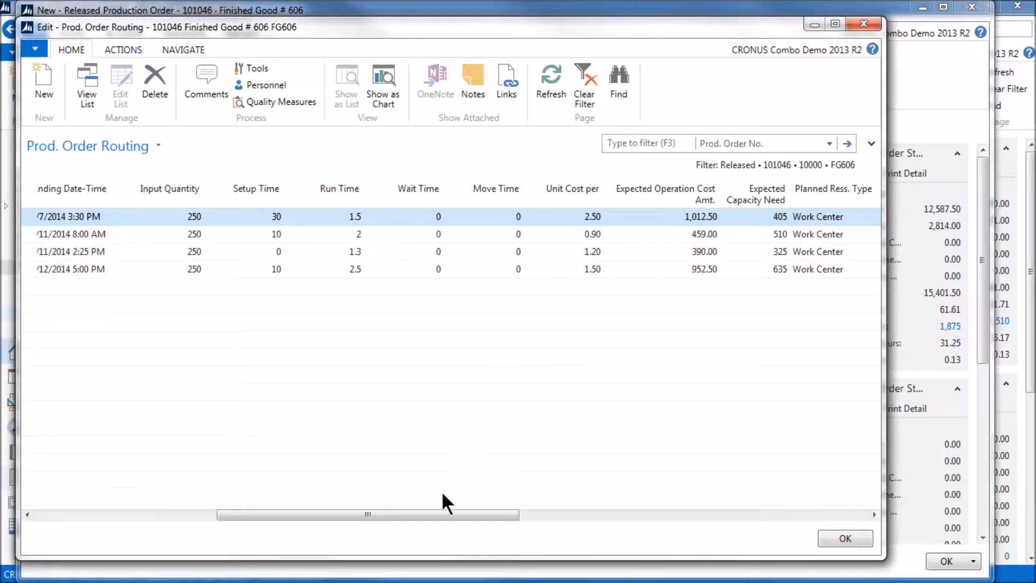
drag(419, 511, 234, 520)
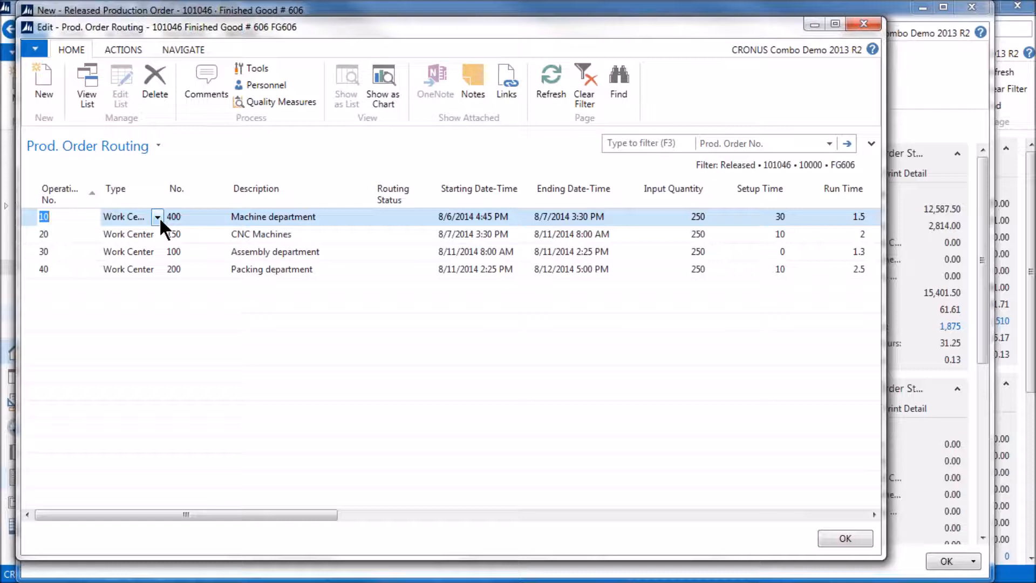
click(157, 217)
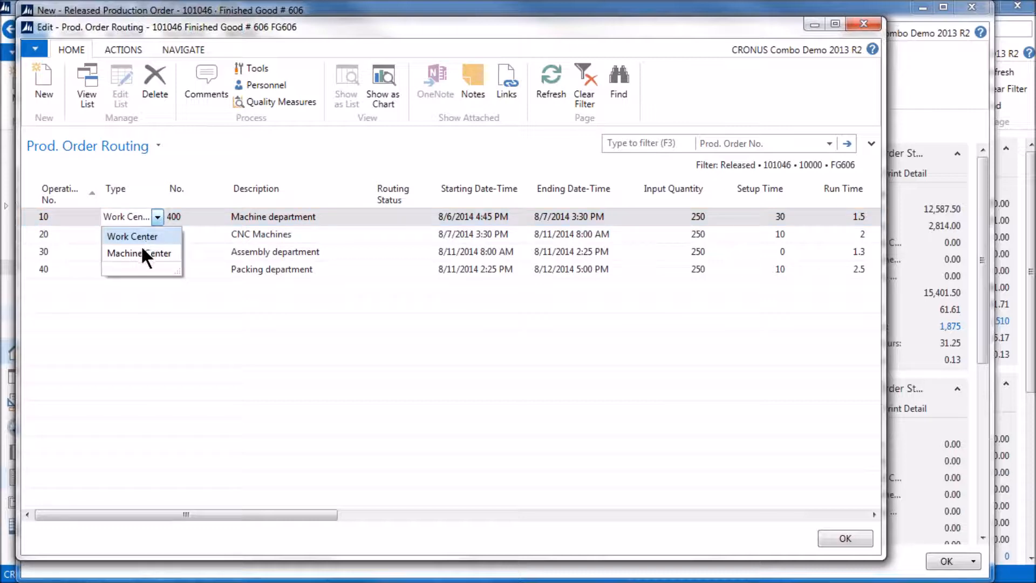
click(140, 206)
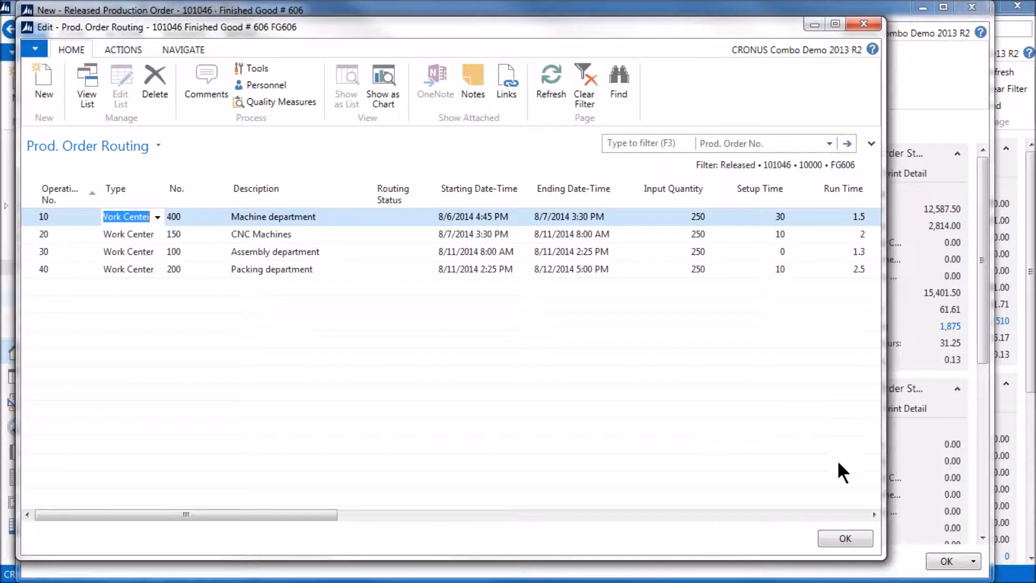
click(845, 537)
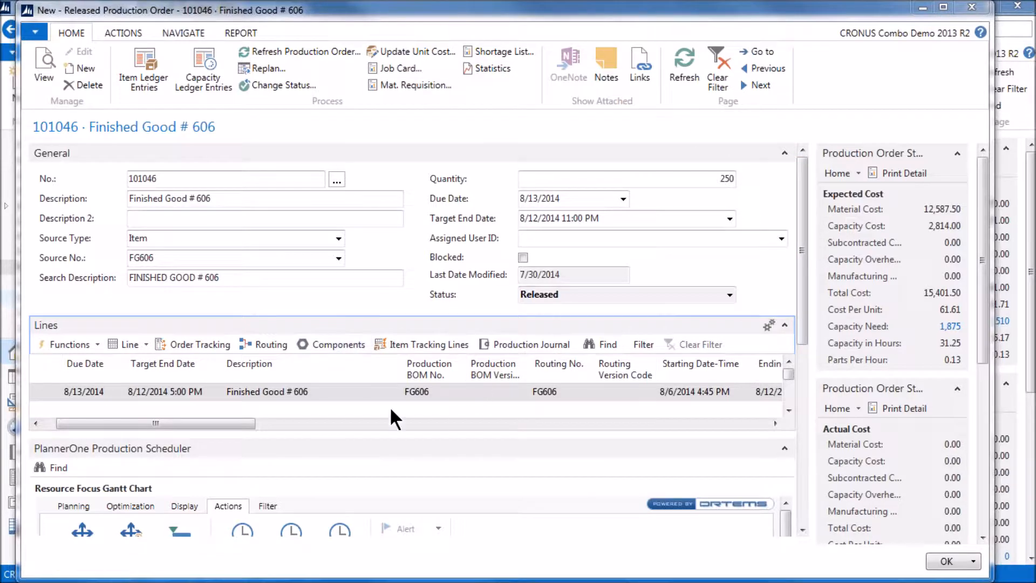
Step: Inspect the order's operations in its embedded PlannerOne resource Gantt chart and close the production order
drag(802, 188, 795, 310)
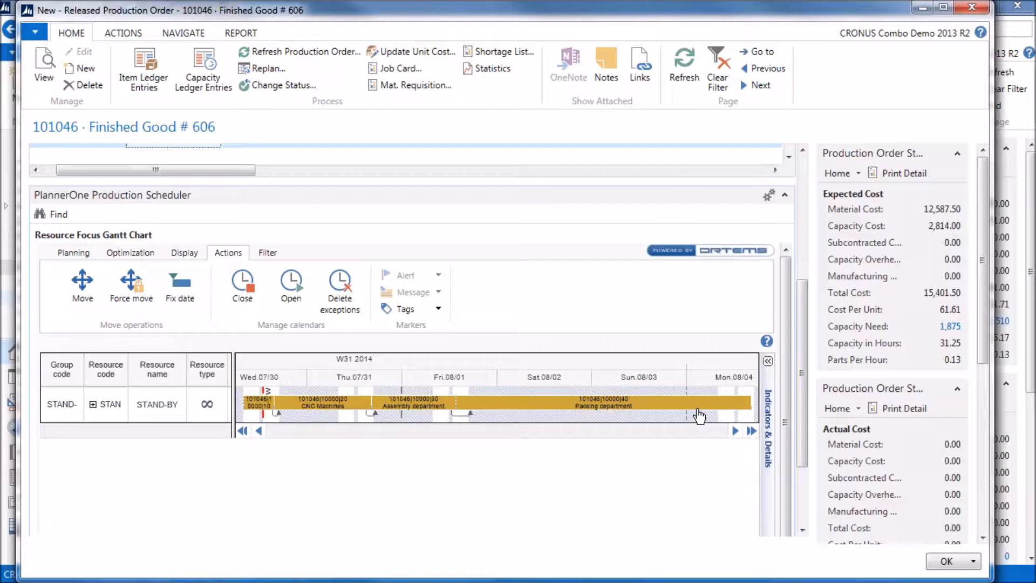
mouse_move(705, 405)
mouse_move(267, 409)
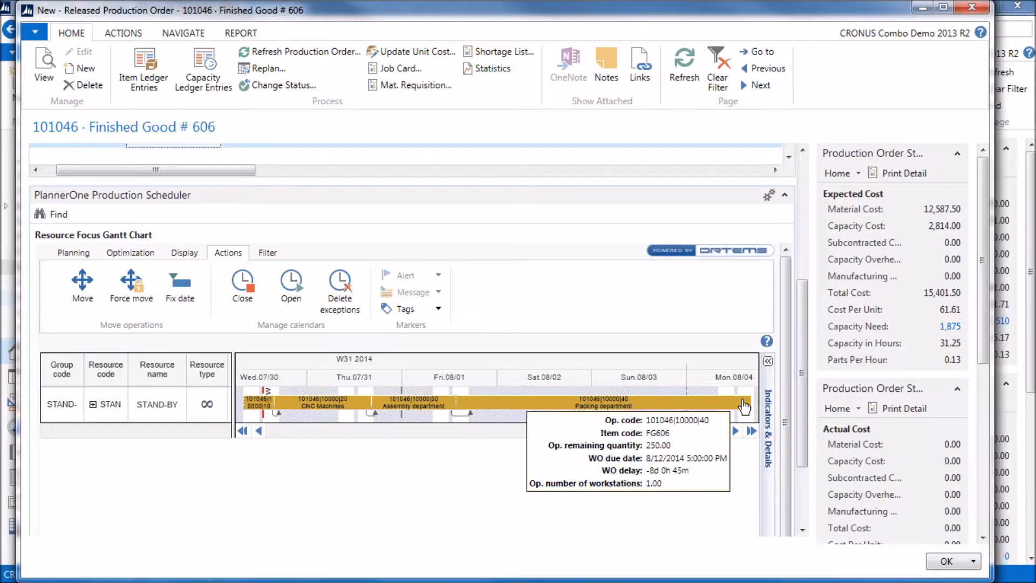
mouse_move(743, 406)
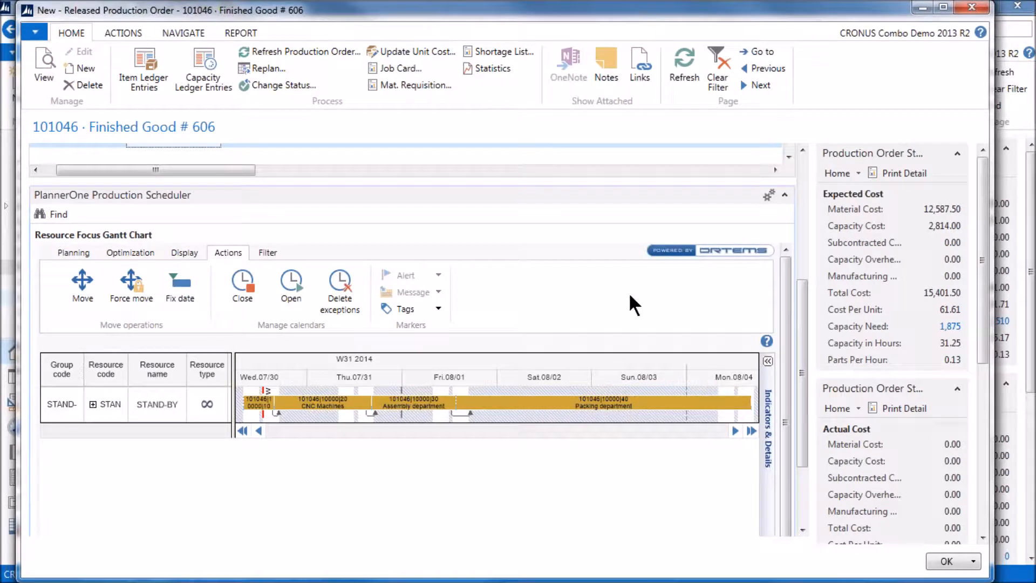
drag(804, 301, 800, 369)
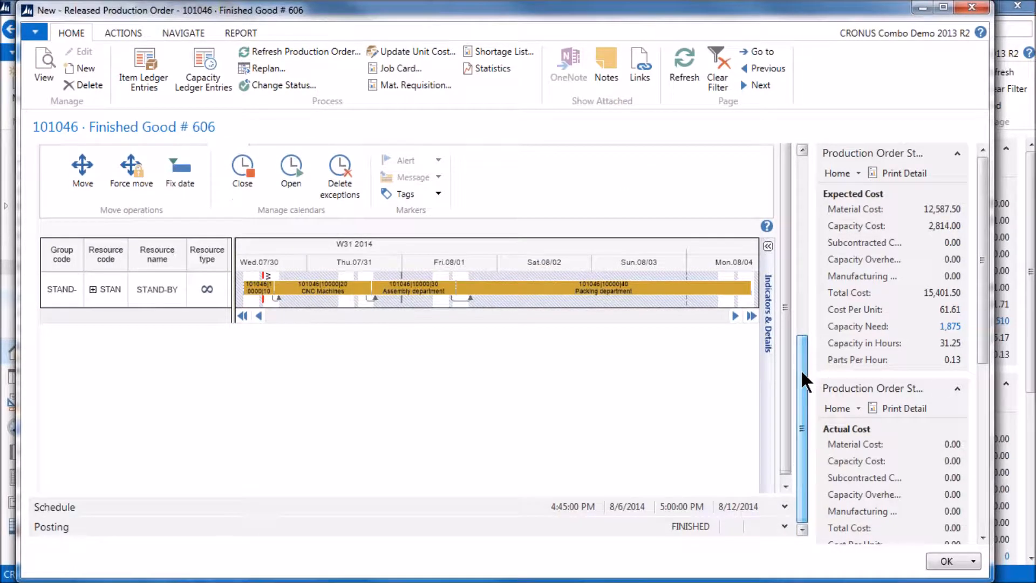
click(952, 562)
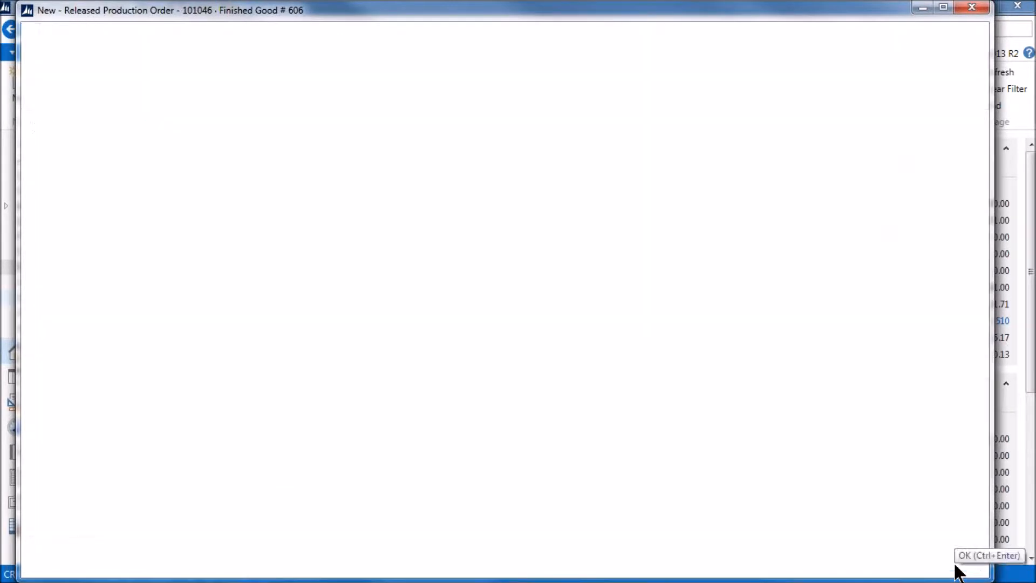
Step: Open the PlannerOne Production Scheduler and turn off the operation filter applied to the resource Gantt chart
click(33, 145)
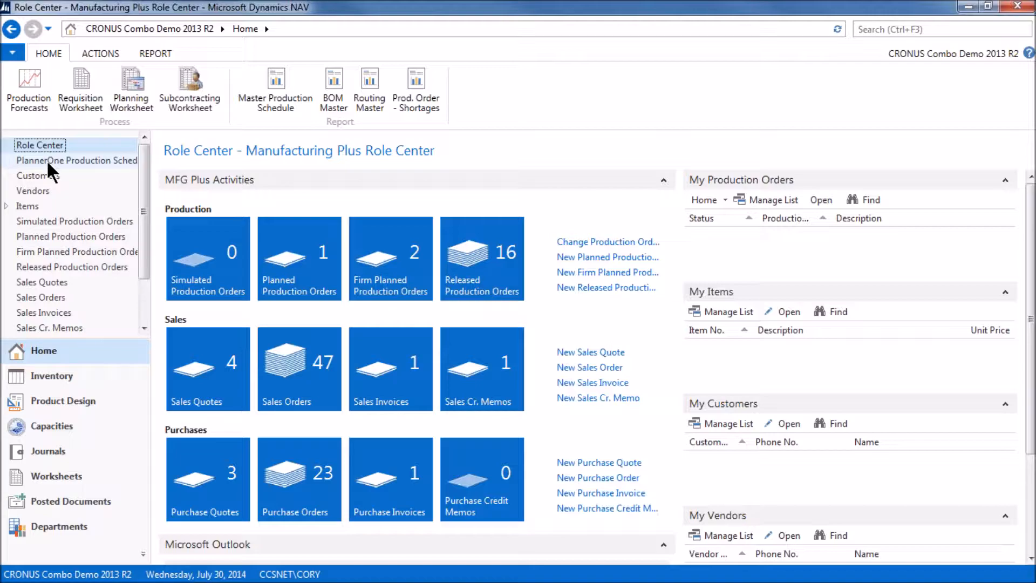
click(46, 160)
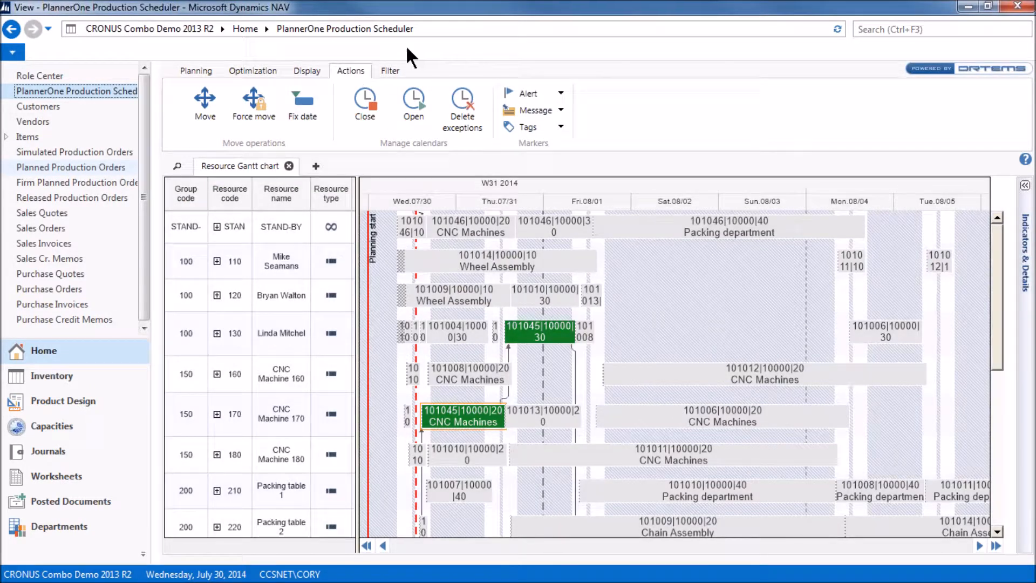
click(389, 71)
click(411, 111)
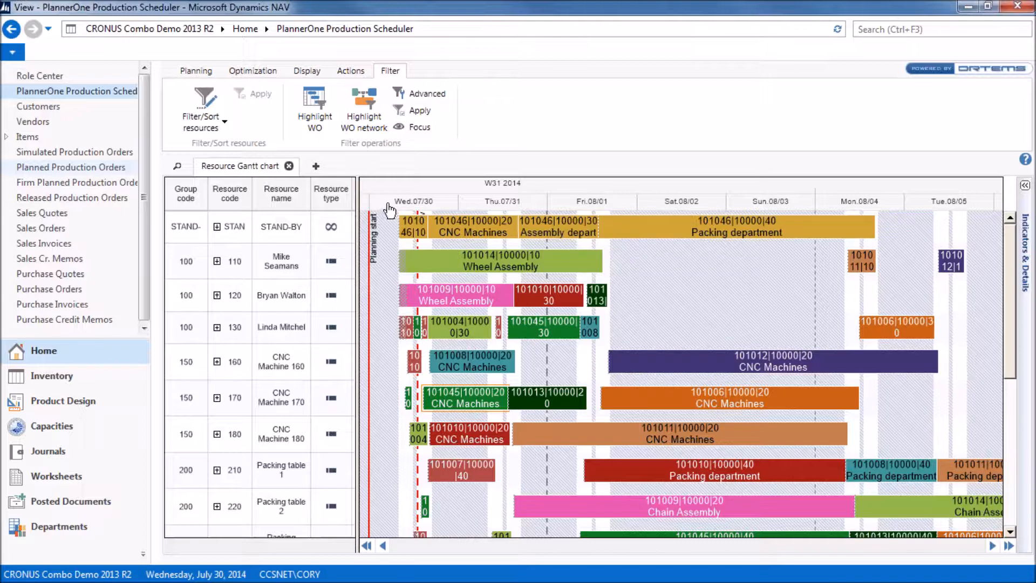
Step: Bring up the Gantt display options and check the details of the new order's CNC Machines operation on the STAND-BY resource
click(307, 70)
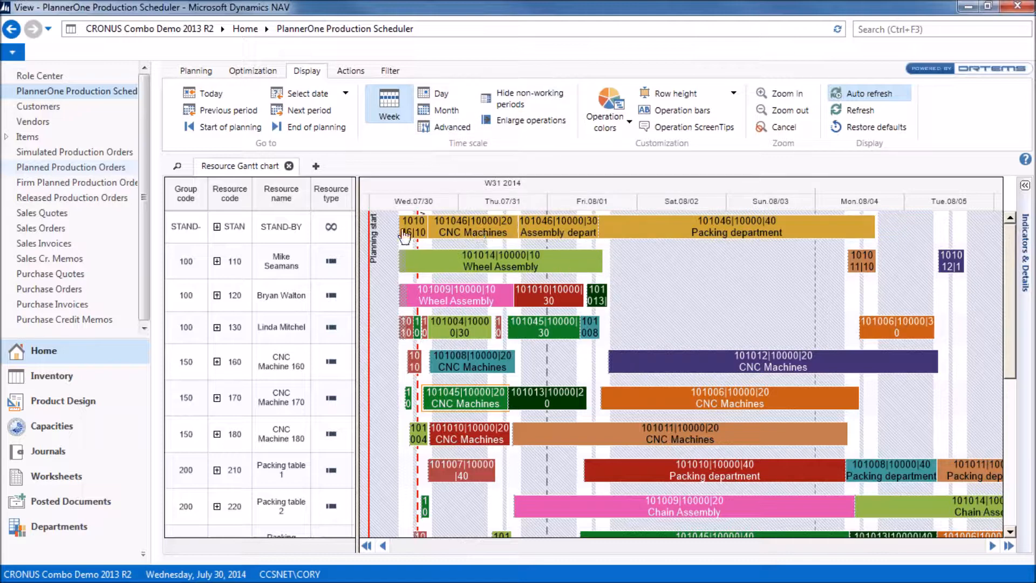
mouse_move(457, 237)
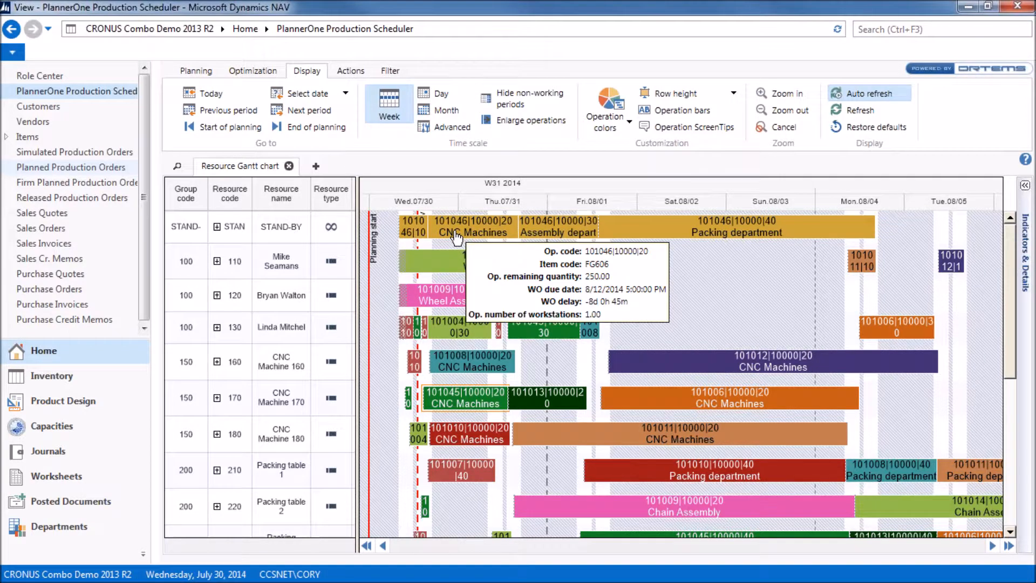
Step: Highlight the new FG606 order's work order from its CNC Machines operation on STAND-BY and focus the Gantt chart on it
click(391, 73)
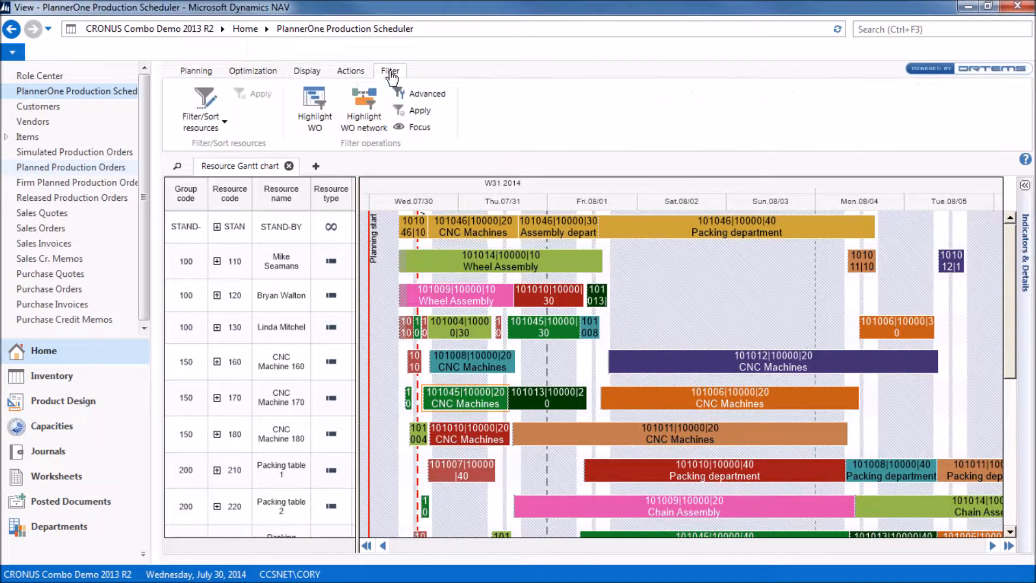
click(367, 108)
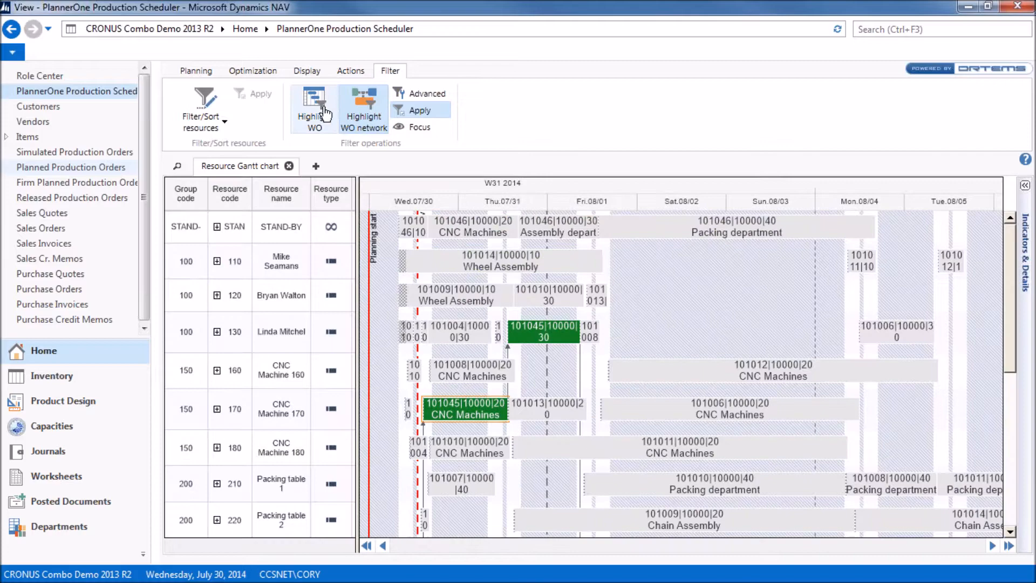
click(324, 113)
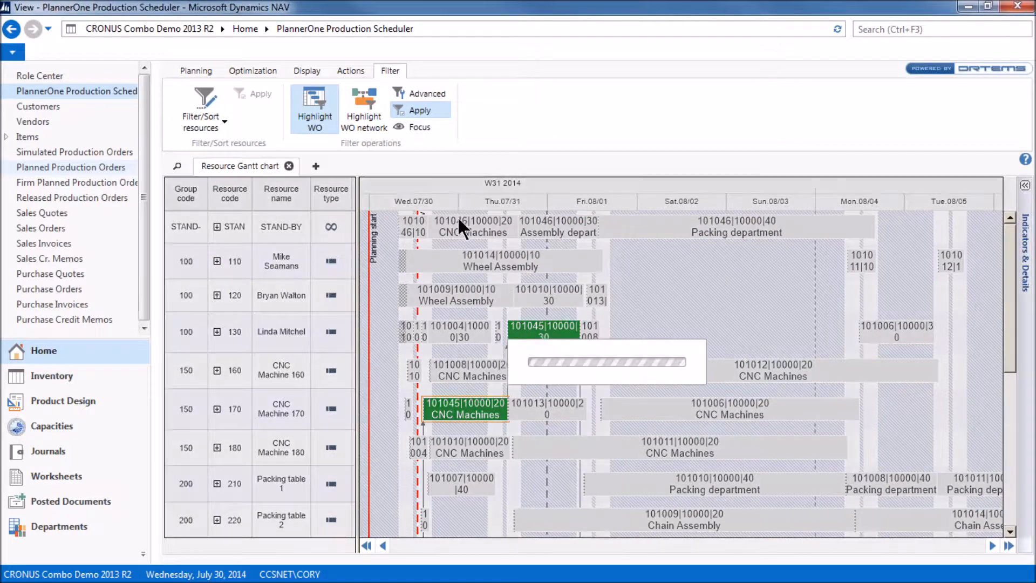
mouse_move(452, 231)
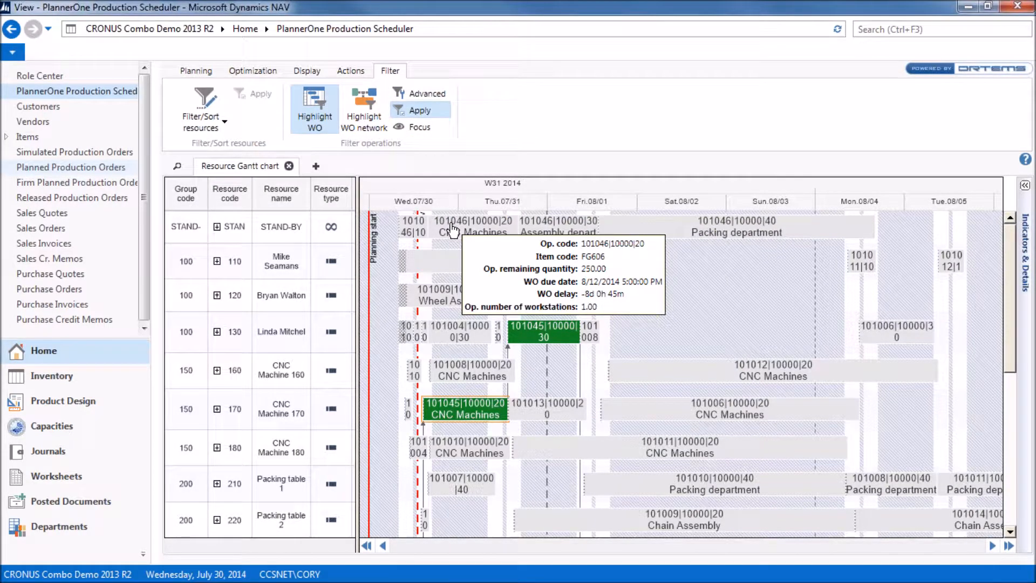
click(449, 222)
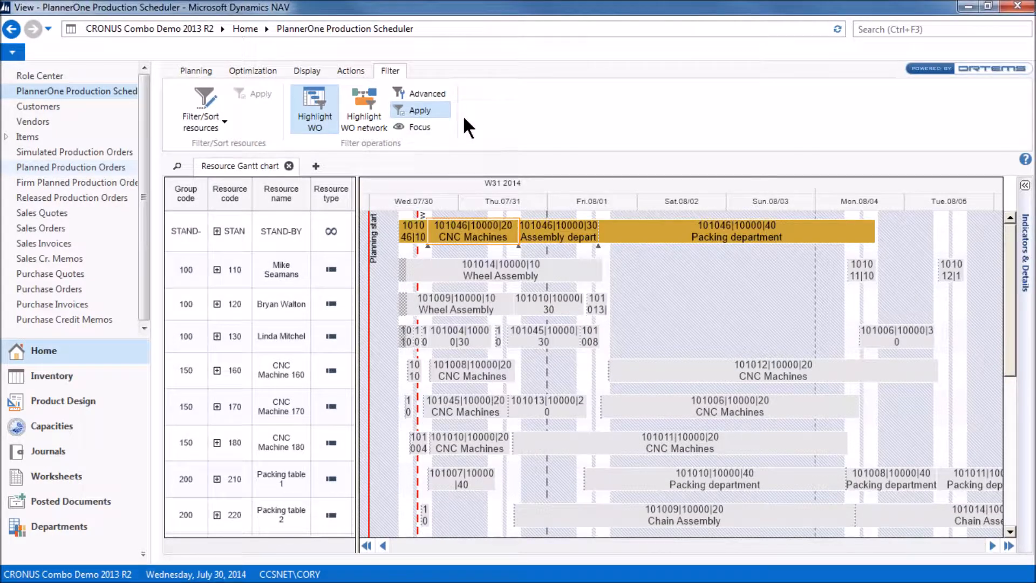
click(426, 128)
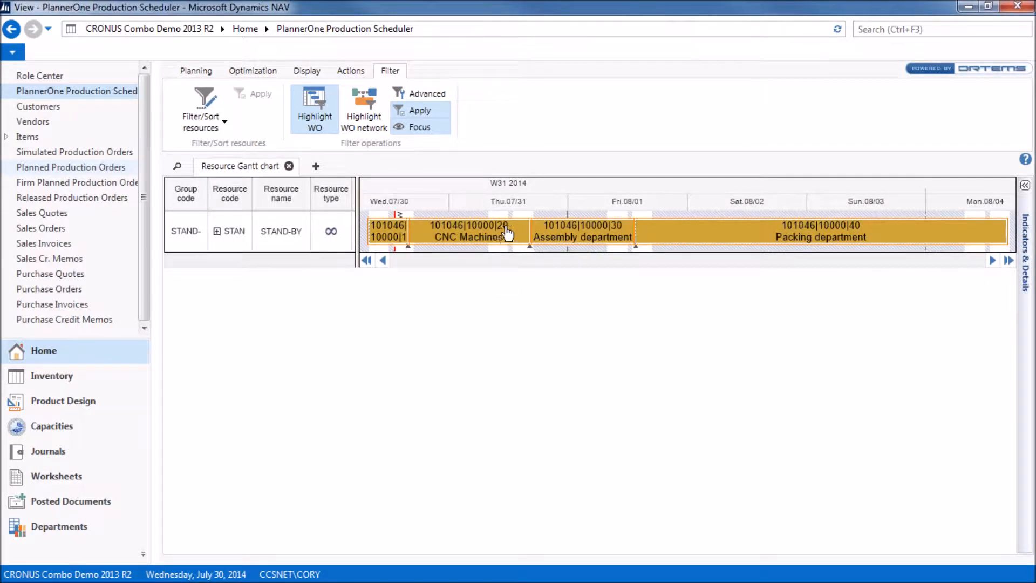
Step: Read STEP 2 of the study guide PDF in Adobe Reader, about running Schedule, and return to the Production Scheduler
mouse_move(615, 243)
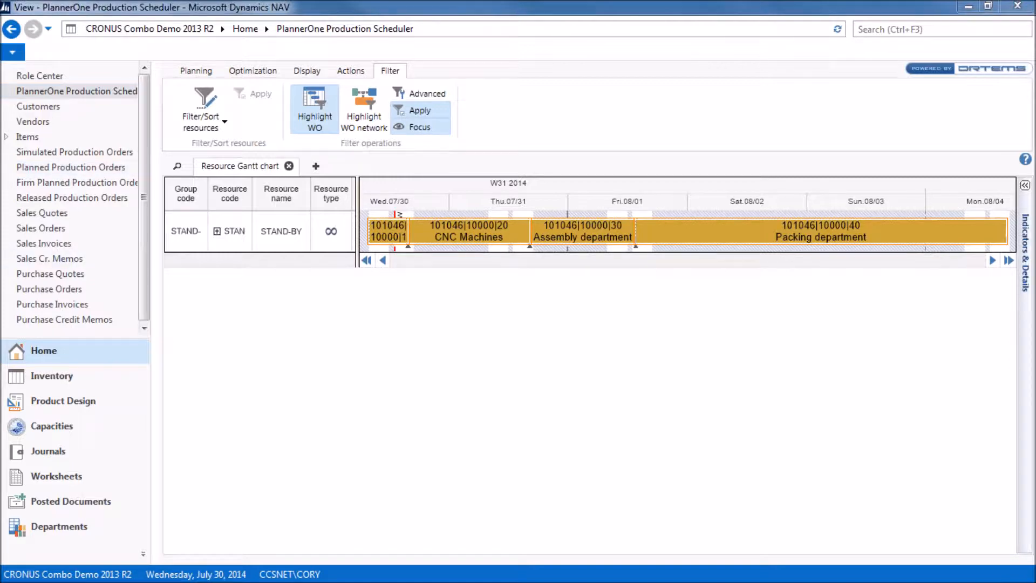
click(75, 581)
scroll(686, 353, down, 8)
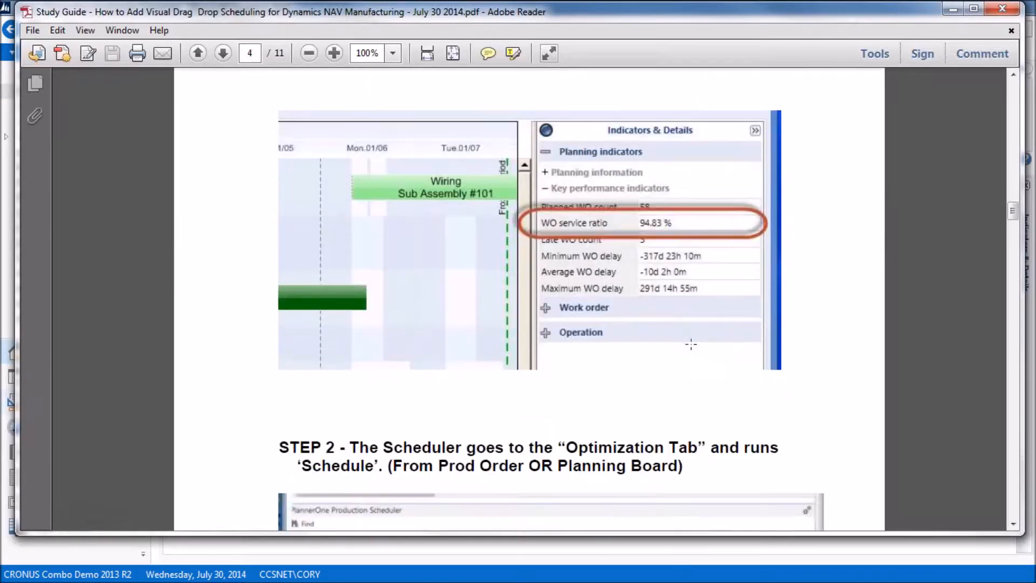
scroll(692, 340, down, 3)
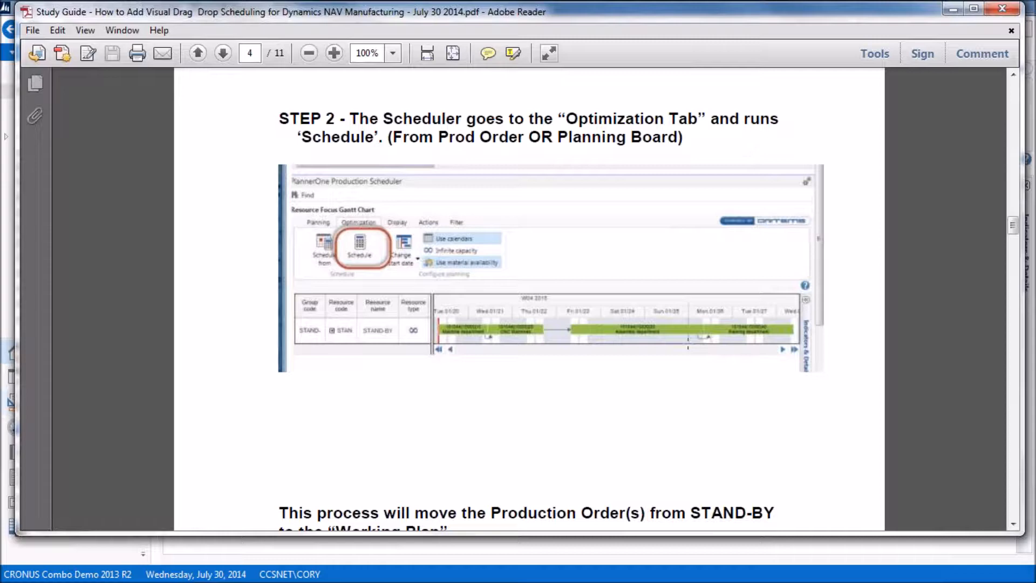
scroll(738, 177, down, 3)
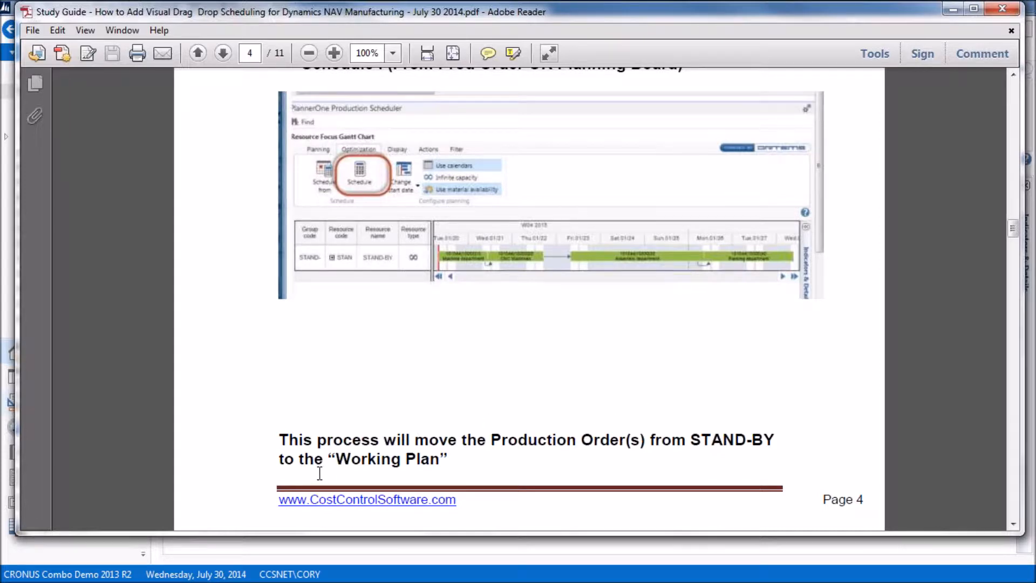
click(953, 10)
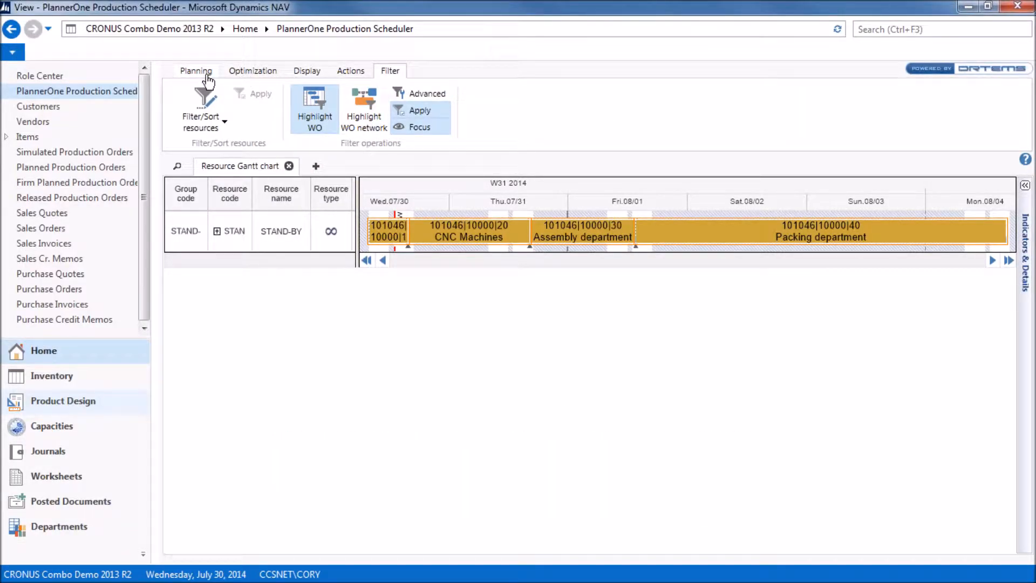
Step: Reschedule all operations from the planning start date of Wednesday, 30 July 2014
click(256, 71)
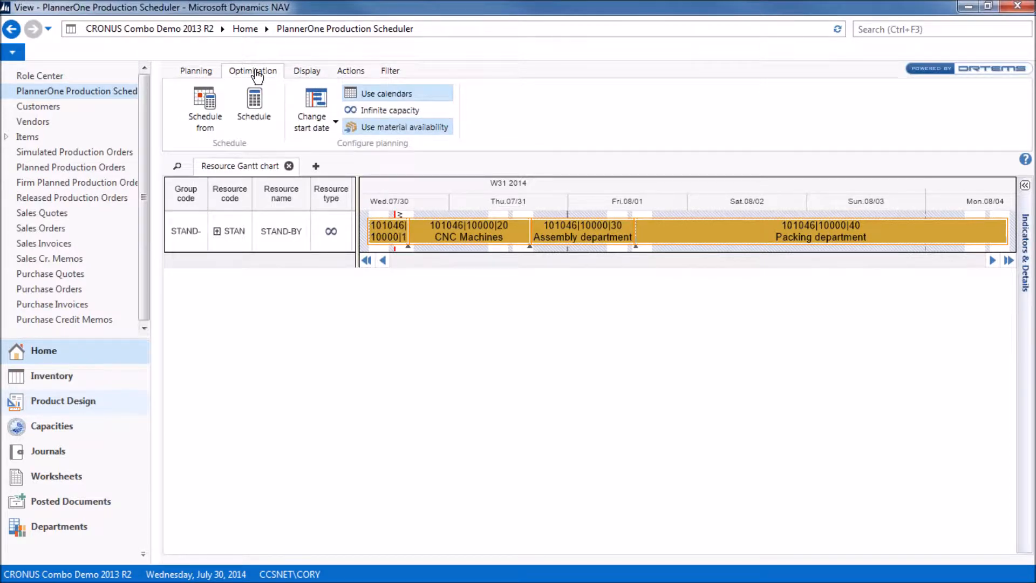
click(254, 105)
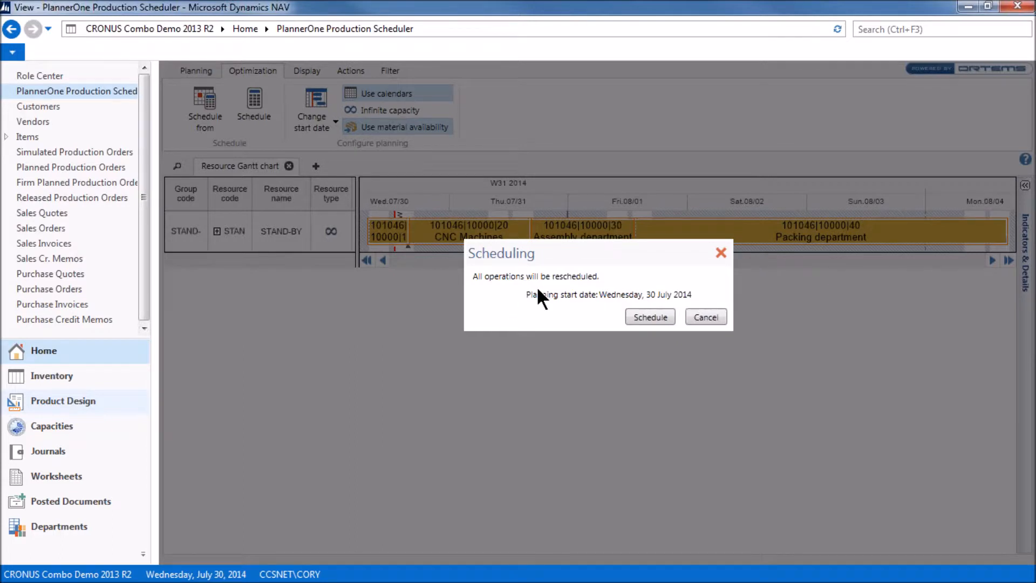
click(651, 317)
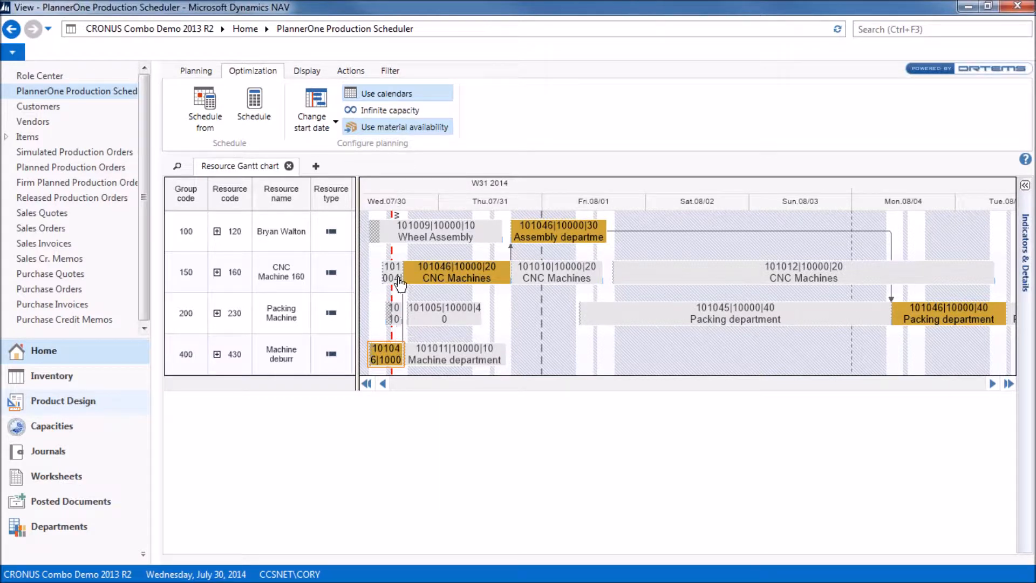
Step: Examine where the highlighted order's operations are placed on their resources, through to the Packing department operation
mouse_move(402, 277)
mouse_move(386, 249)
mouse_move(539, 243)
mouse_move(632, 274)
click(993, 384)
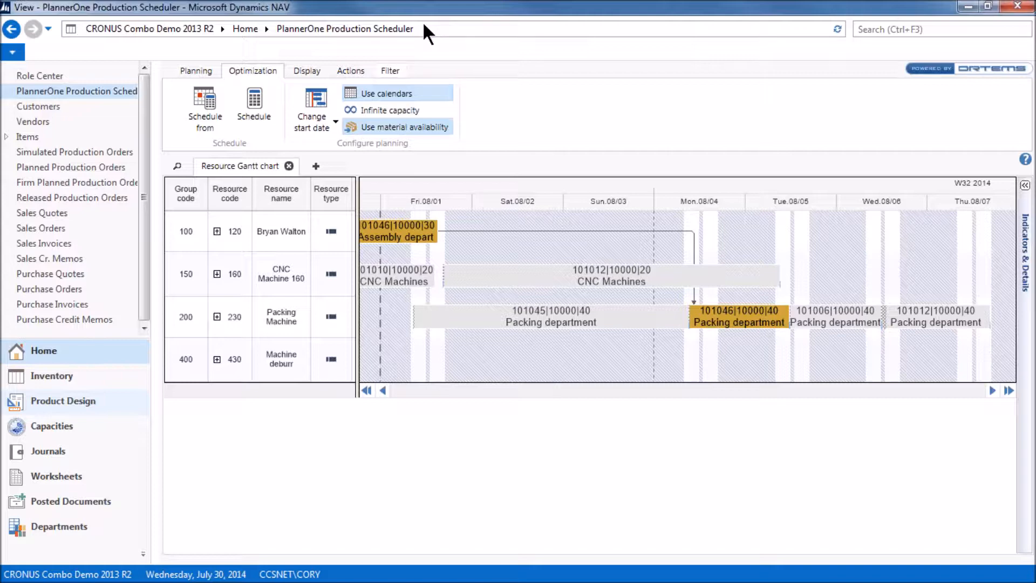
Step: Read STEP 3 of the study guide PDF in Adobe Reader, about approving or moving operations, and return to the Production Scheduler
key(alt+Tab)
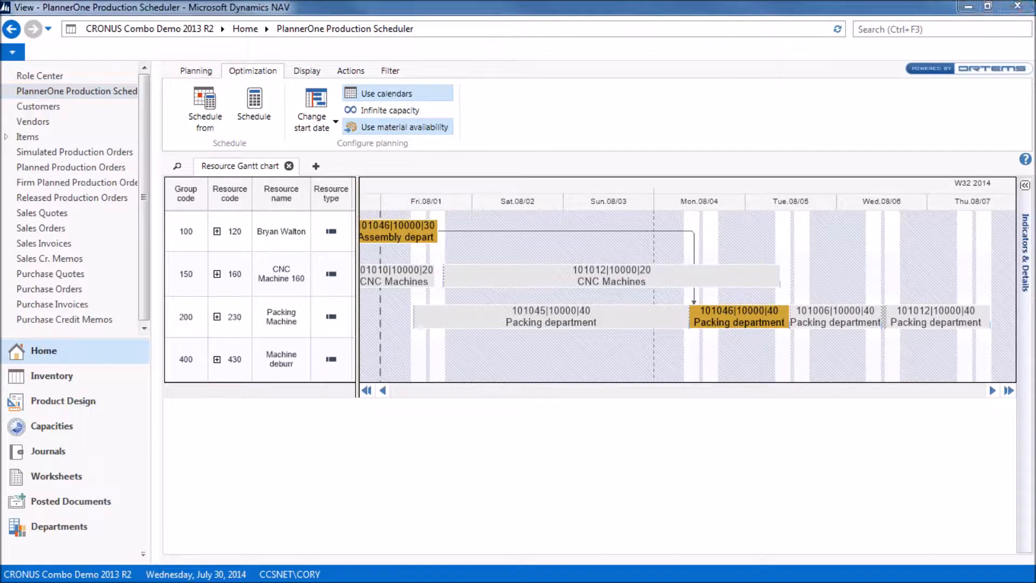
scroll(724, 243, down, 5)
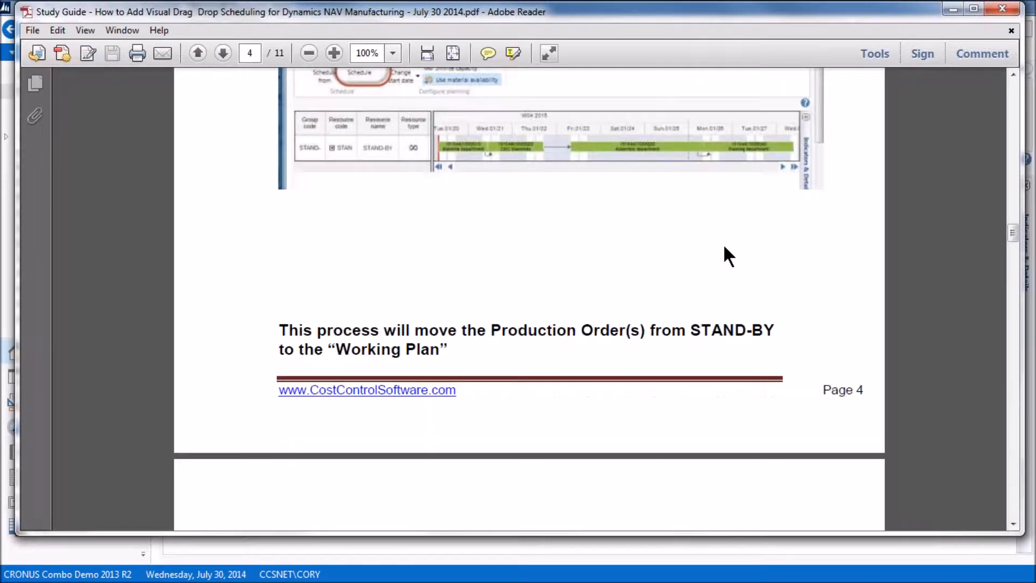
scroll(724, 241, down, 5)
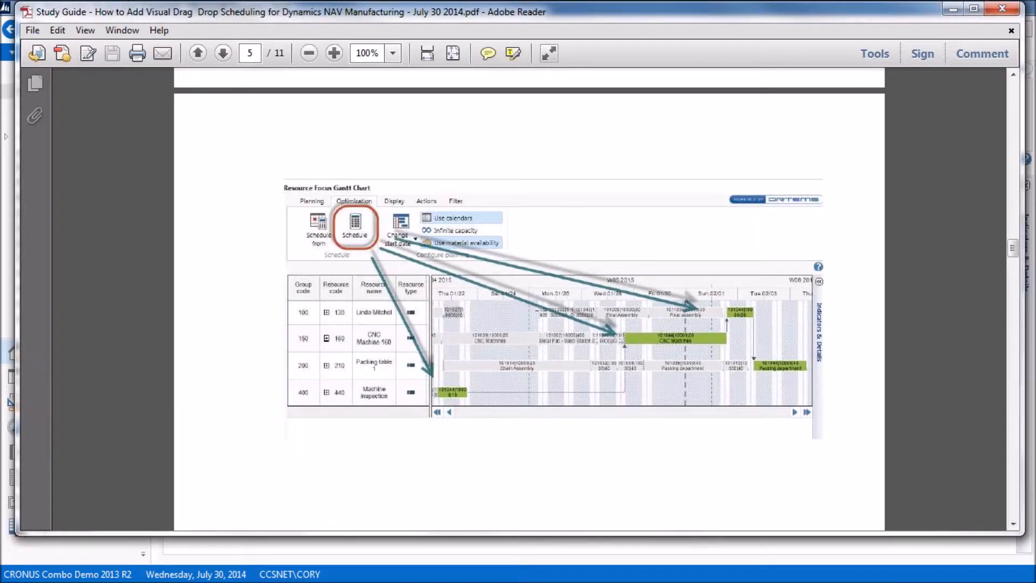
scroll(590, 312, down, 8)
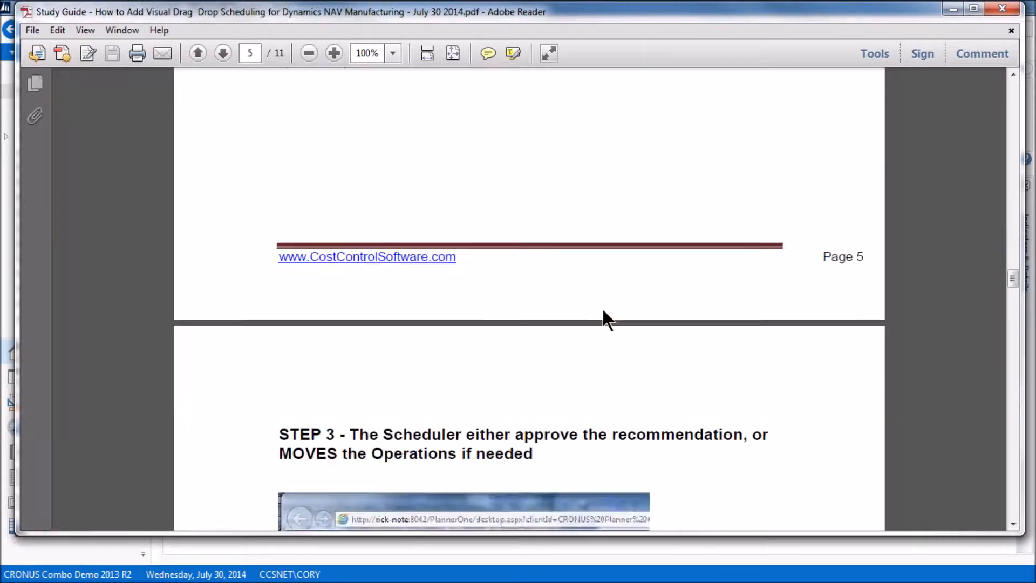
scroll(602, 310, down, 5)
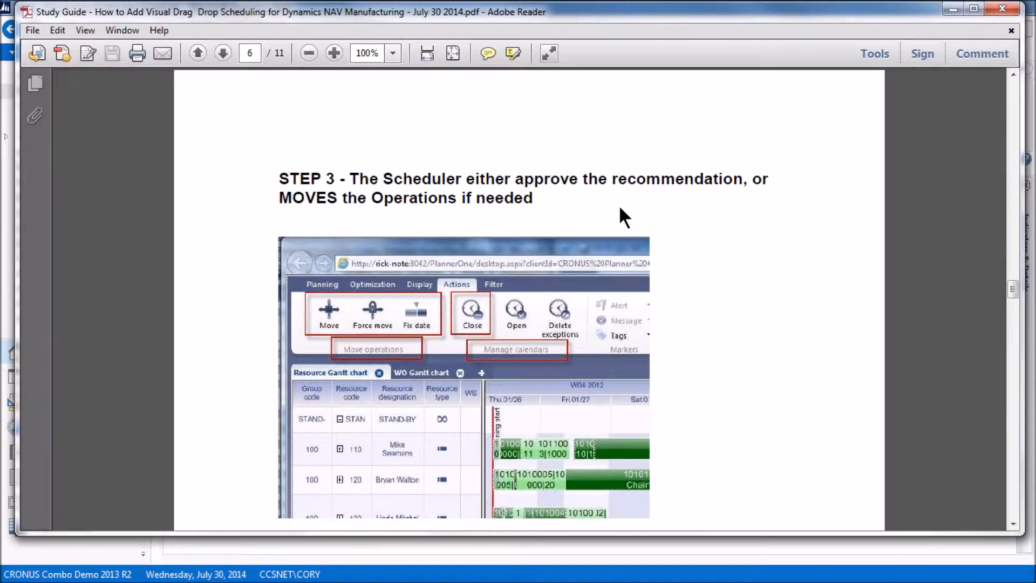
scroll(625, 203, down, 1)
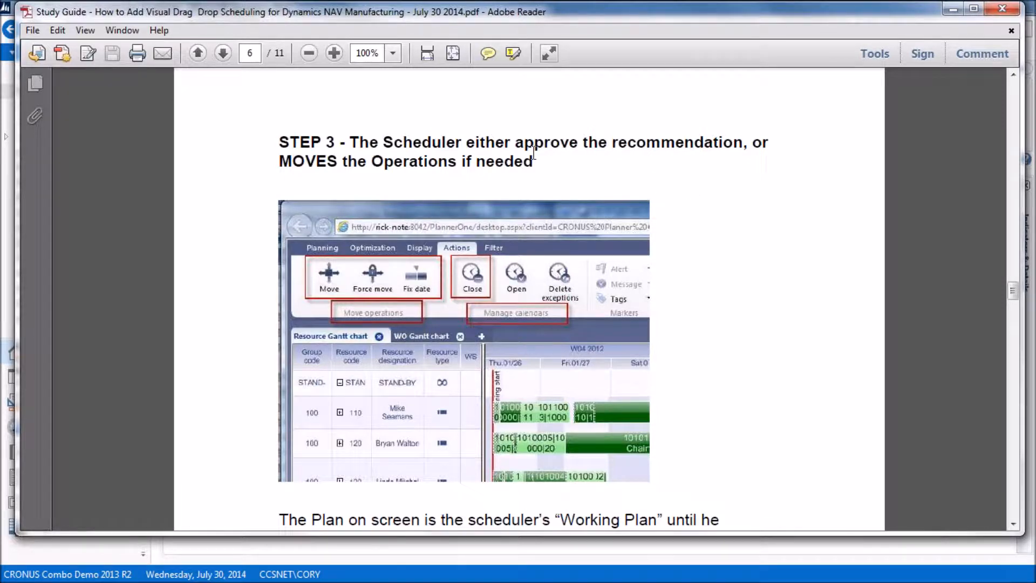
scroll(566, 172, down, 1)
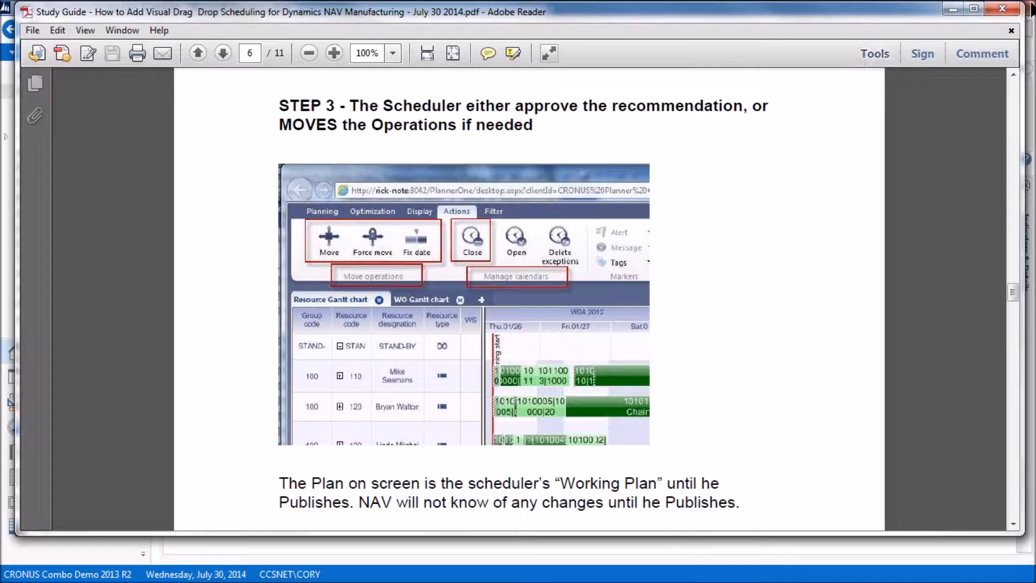
click(954, 9)
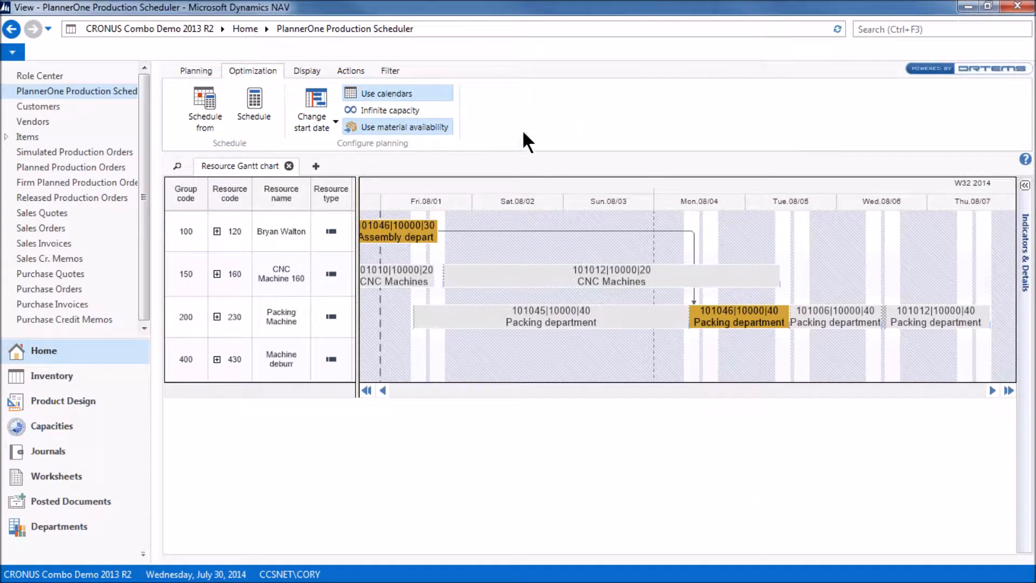
Step: Turn off the focus and work order highlighting so the Gantt chart covers all resources and operations
click(390, 71)
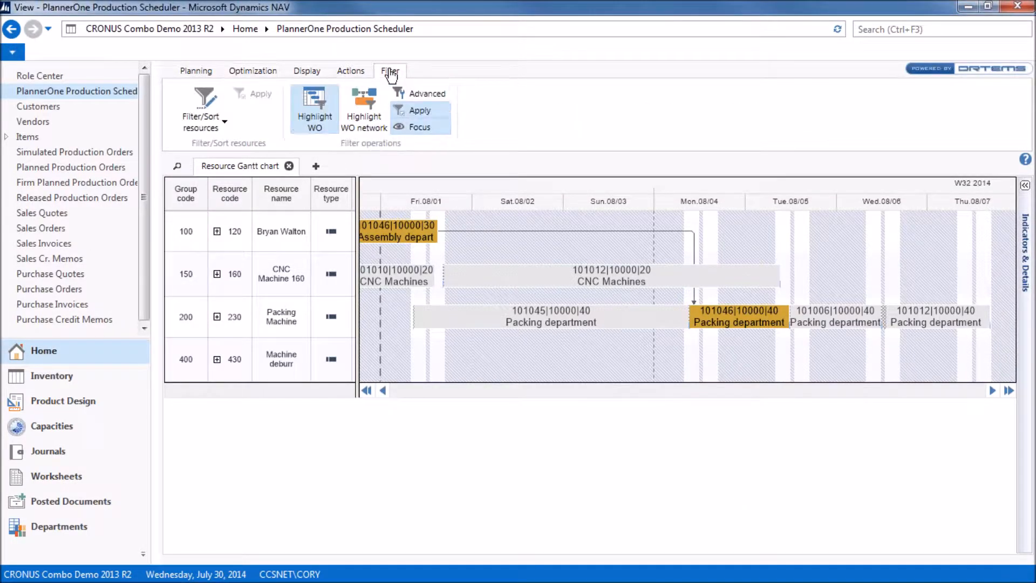
click(416, 125)
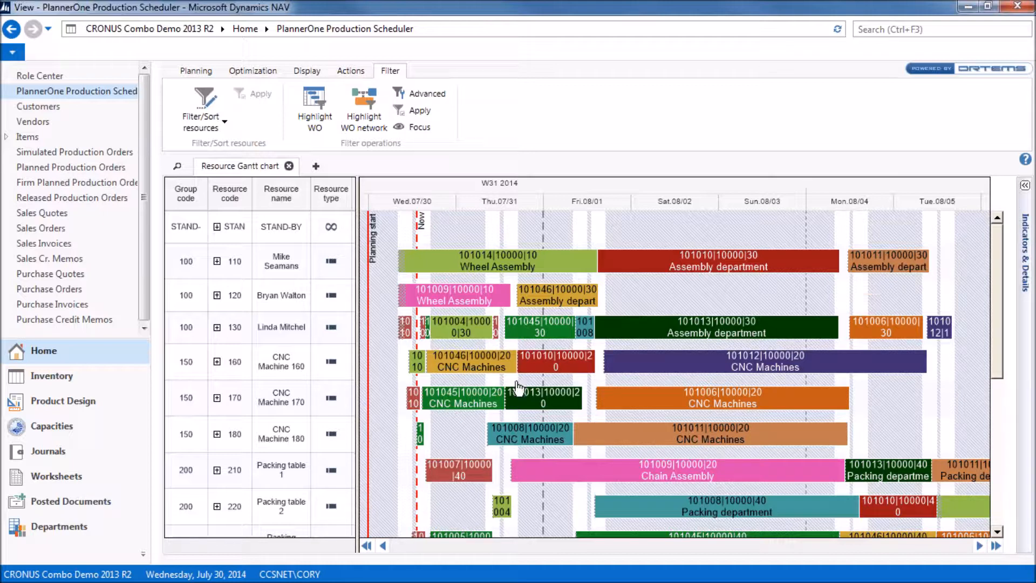
mouse_move(457, 259)
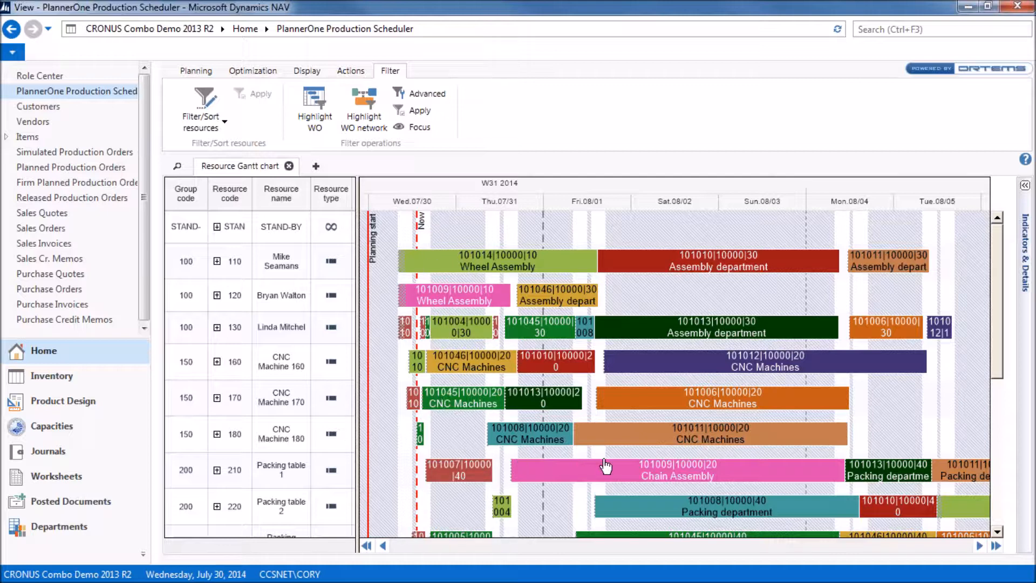
Step: Collapse the Work order, Key performance indicators and Planning indicators sections of Indicators & Details and pin it open beside the Gantt chart
click(1025, 229)
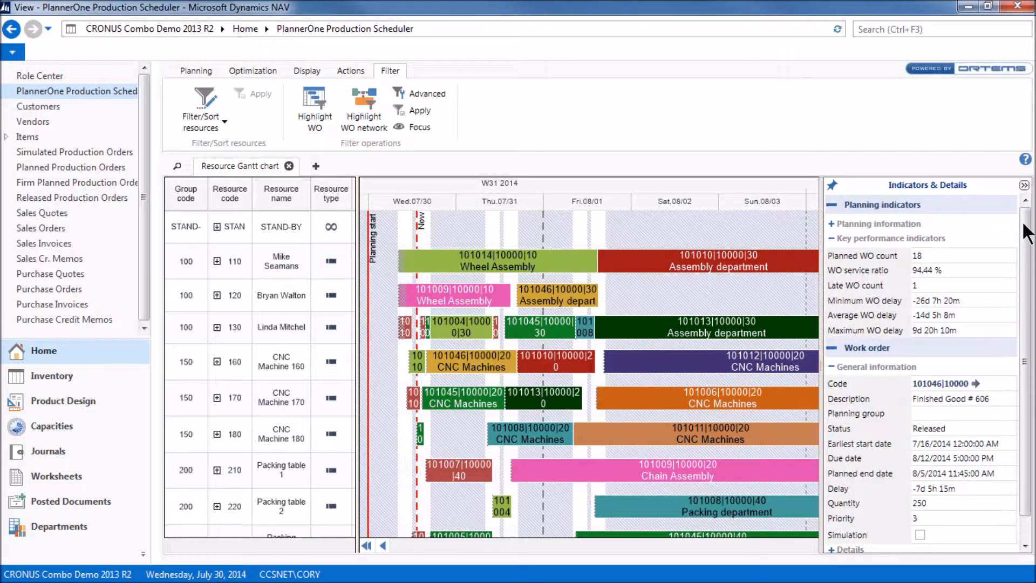
click(830, 348)
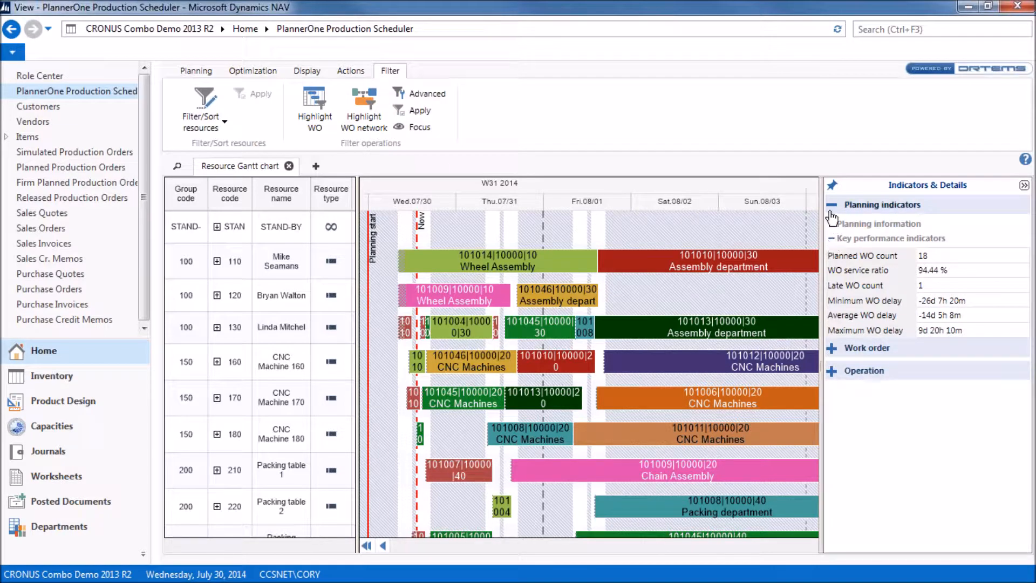
click(832, 240)
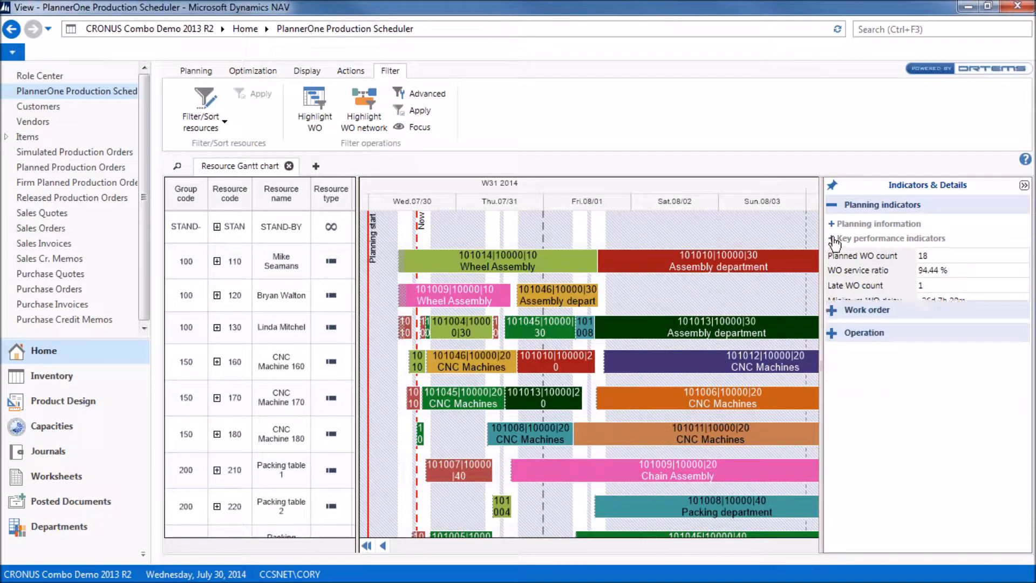
click(832, 207)
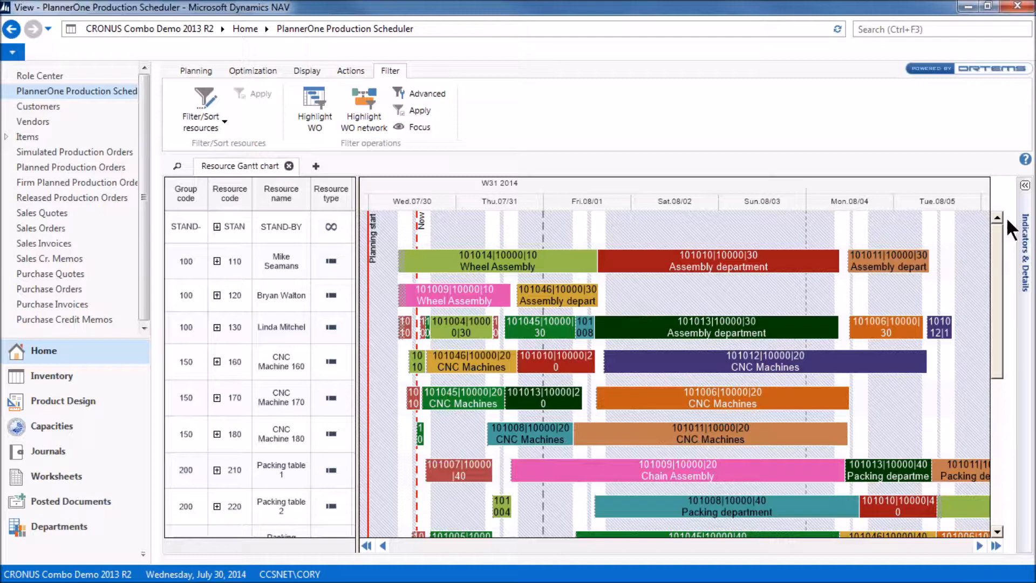
click(1025, 229)
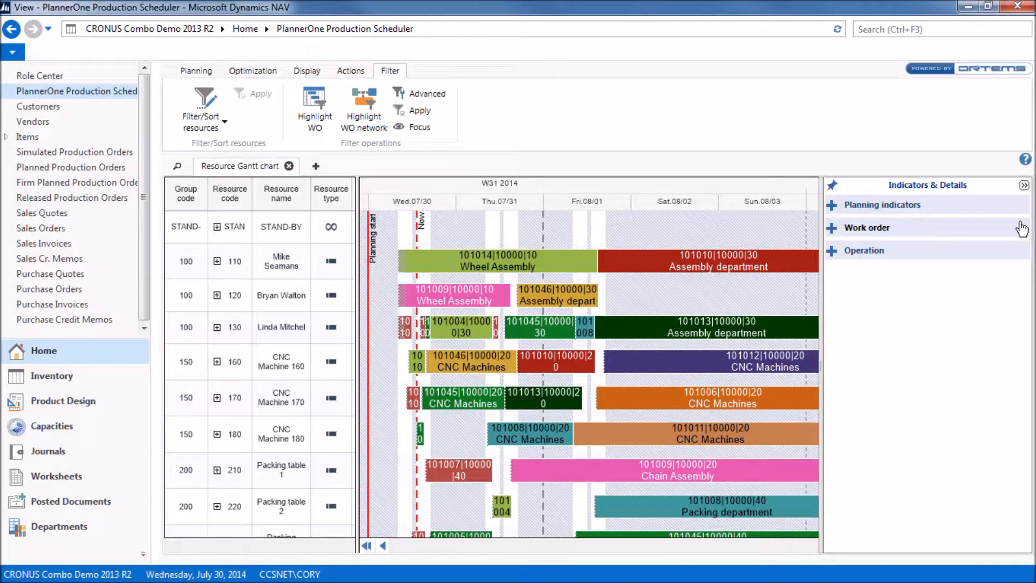
click(831, 187)
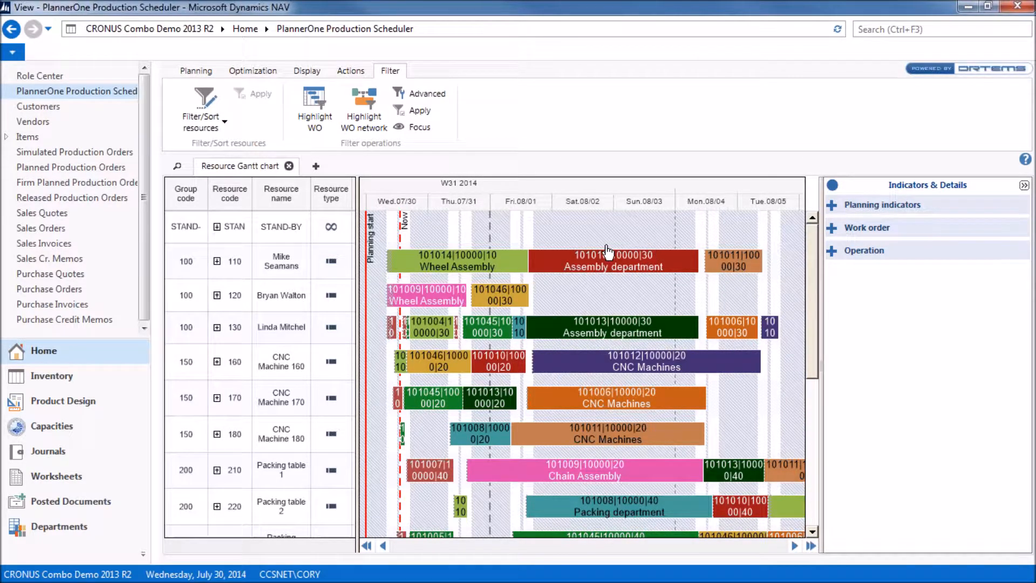
Step: Review the Planning information under Planning indicators, including the work orders, operations and planning start date, and collapse it again
click(831, 204)
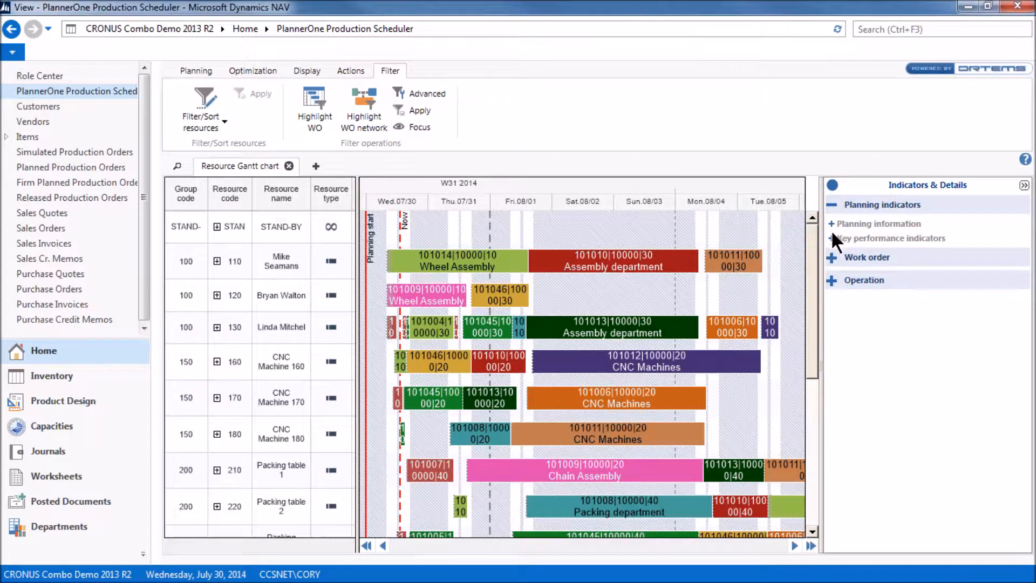
click(831, 224)
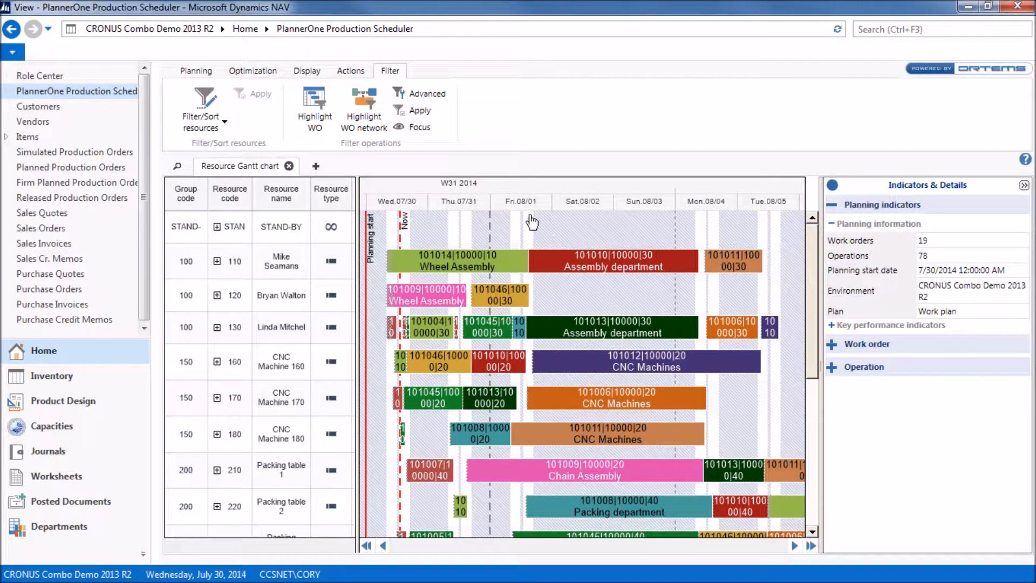
mouse_move(476, 271)
click(832, 224)
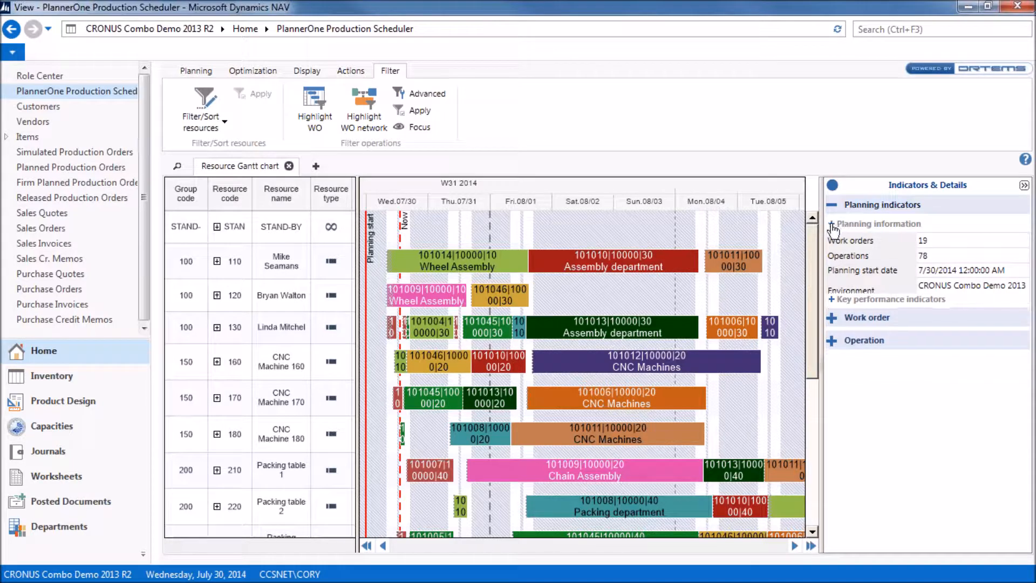
Step: Review the Key performance indicators under Planning indicators, and unpin Indicators & Details to widen the Gantt chart
click(831, 239)
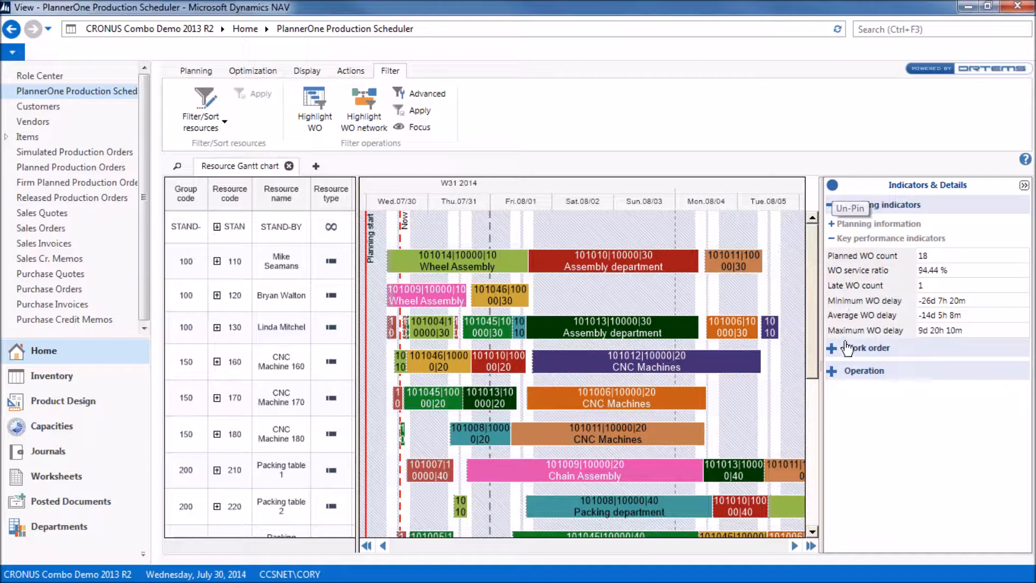
click(833, 185)
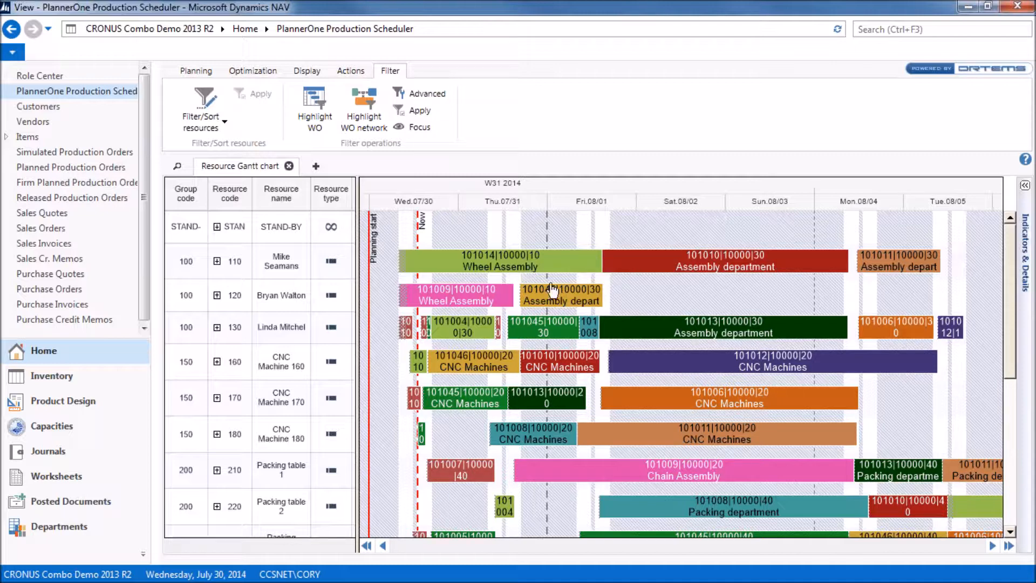
mouse_move(563, 297)
Step: Publish the current plan, confirming that it overwrites the published version
click(261, 73)
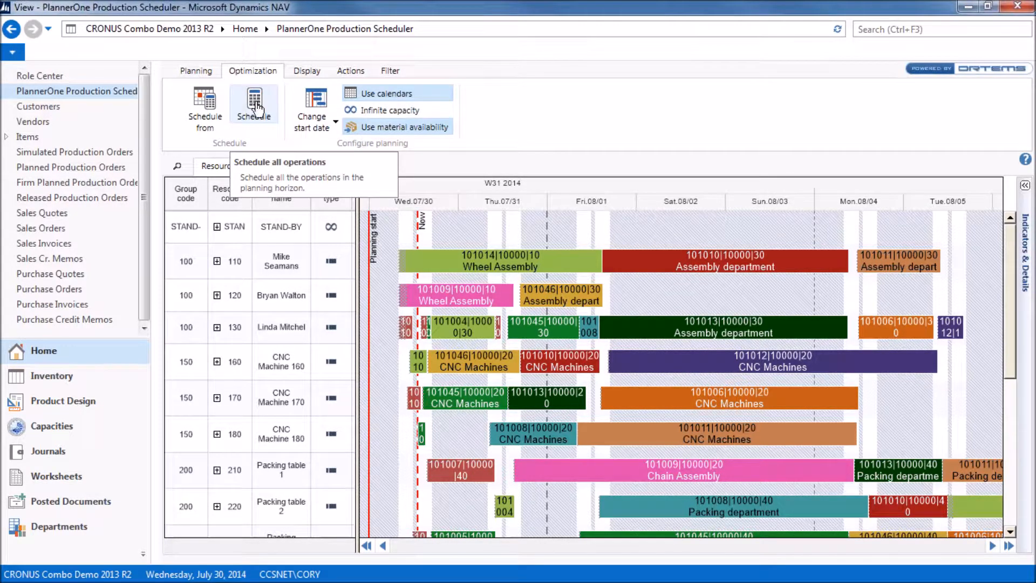
click(208, 76)
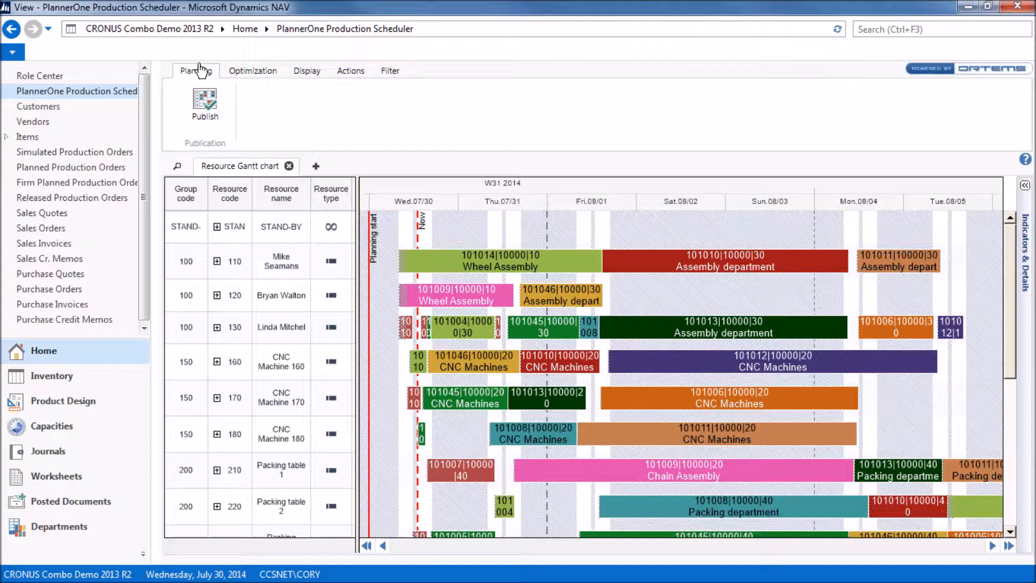
click(207, 108)
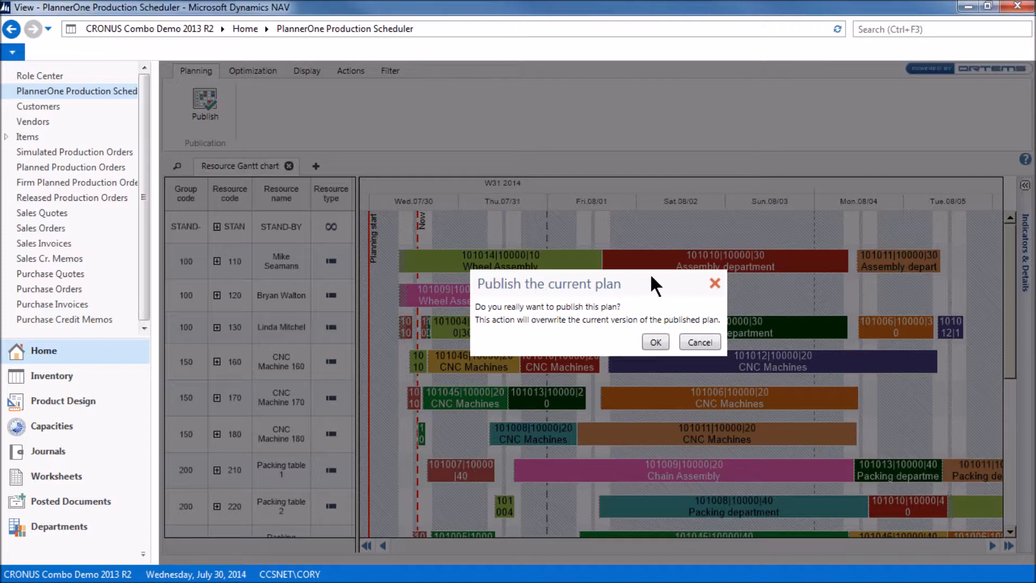
click(655, 342)
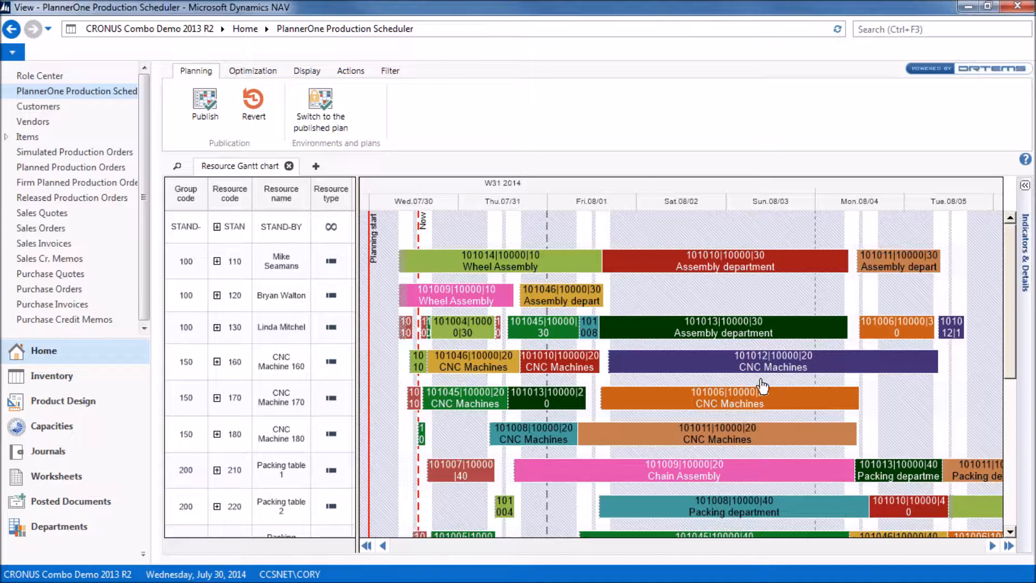
Step: Open the released production order for 250 FG606 and examine its line's due, target end, starting, ending and production date-time fields
click(86, 197)
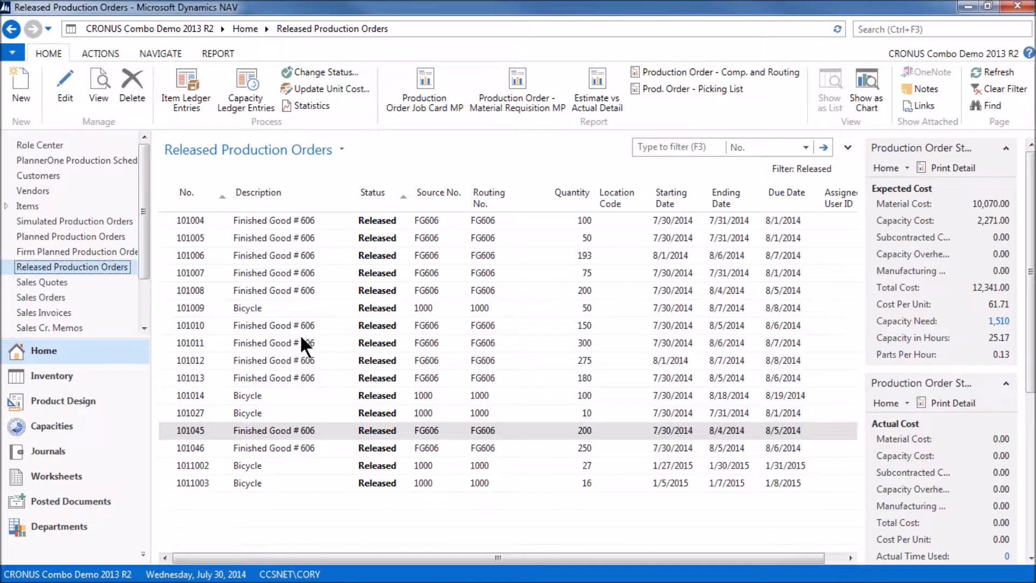
click(207, 449)
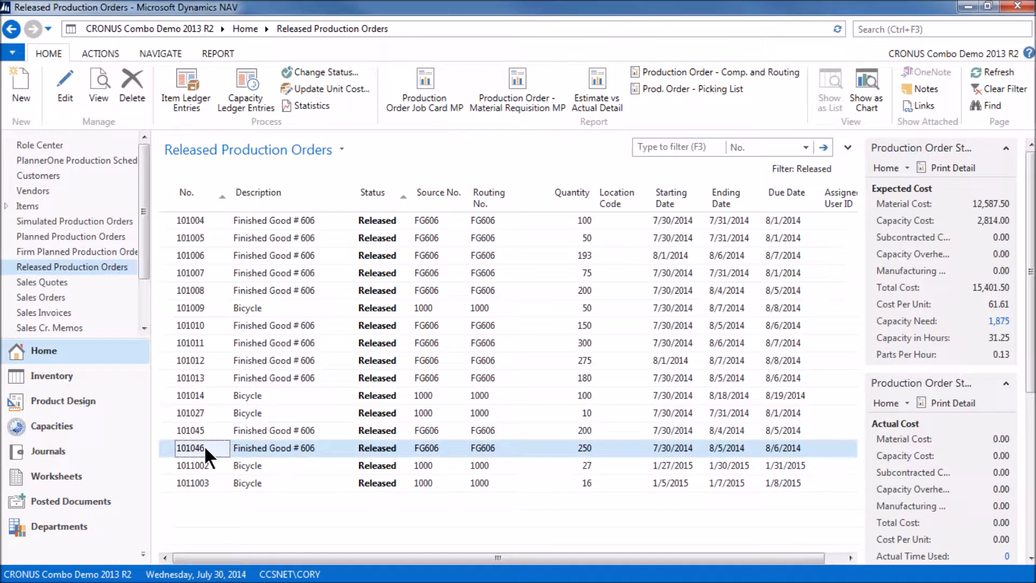
click(261, 444)
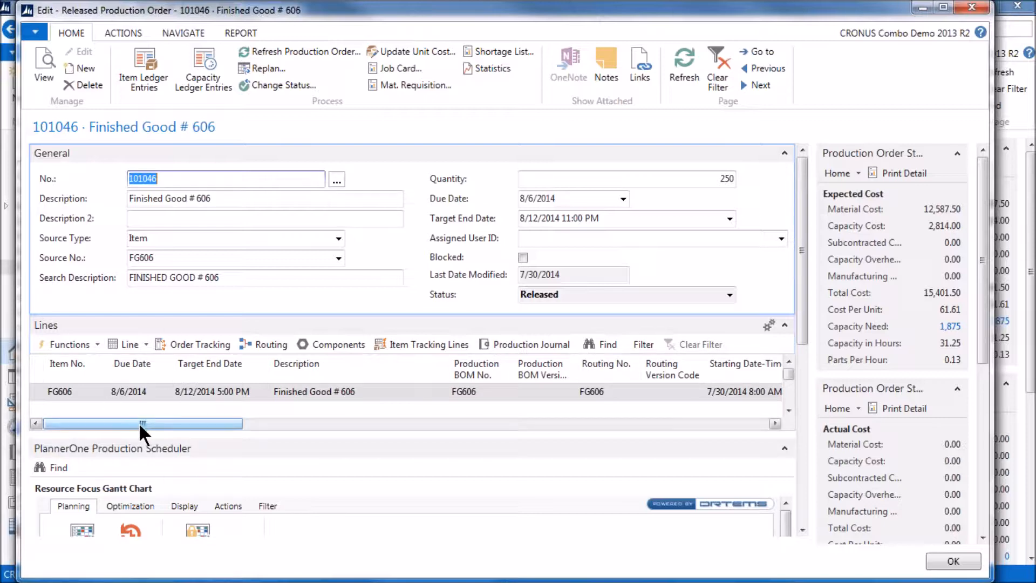
drag(201, 421, 336, 440)
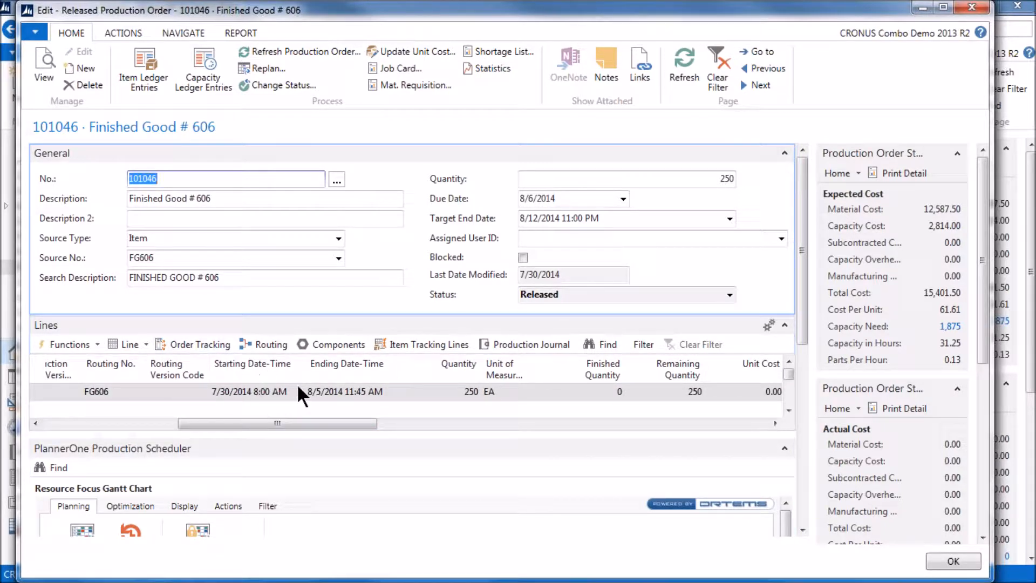
mouse_move(318, 422)
mouse_down()
mouse_move(490, 441)
mouse_move(491, 426)
mouse_move(316, 422)
mouse_up()
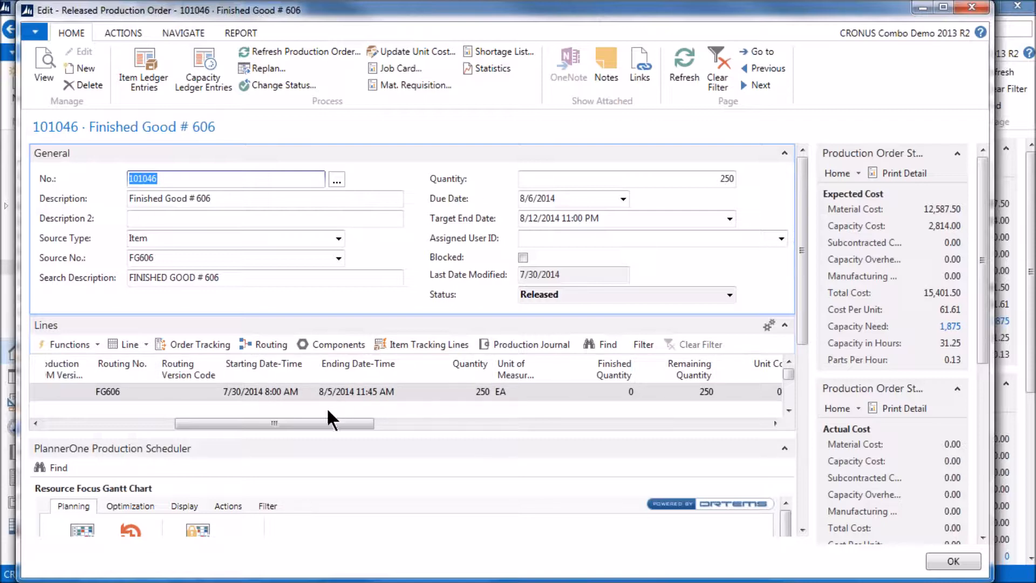
drag(329, 418, 342, 420)
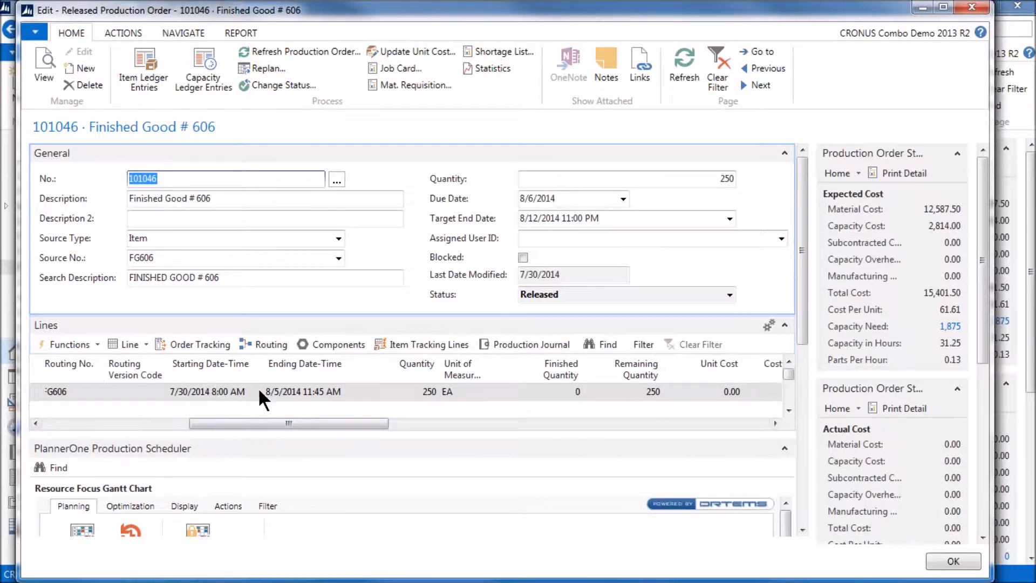
drag(268, 417, 461, 444)
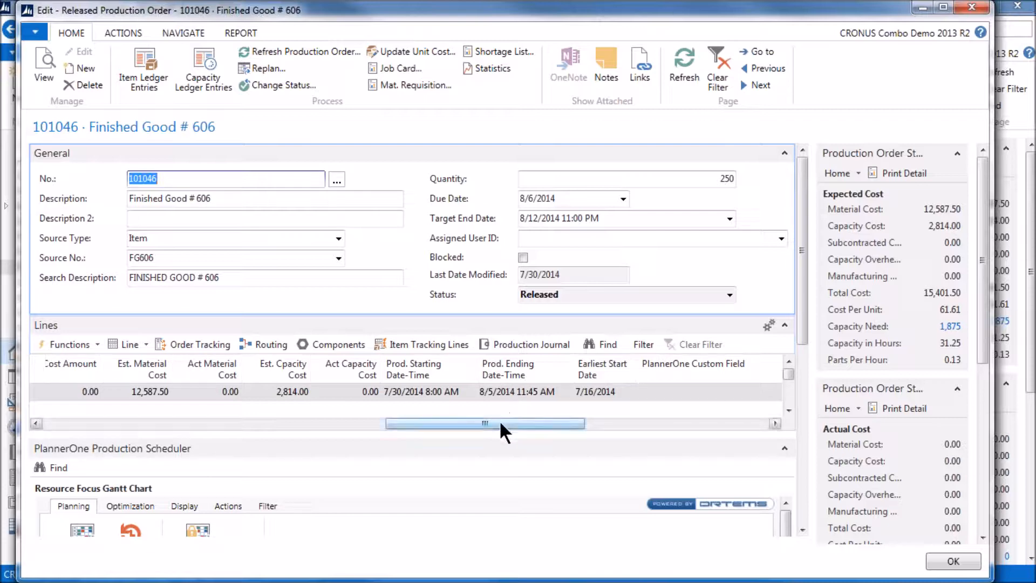
drag(499, 422, 134, 397)
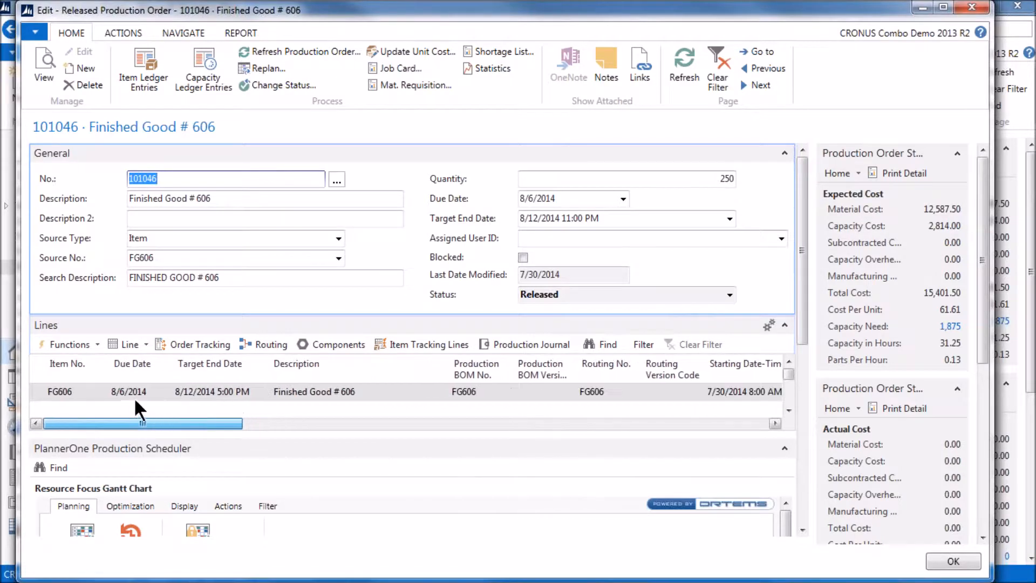
Step: Examine the order line's routing, including each operation's starting and ending date-times and planned resource, and close it
click(264, 345)
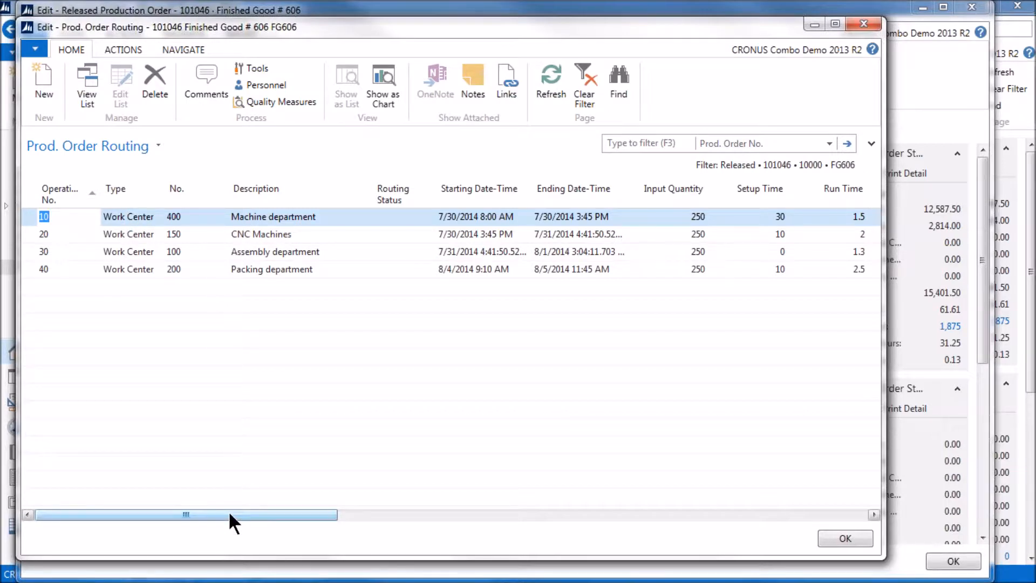
drag(229, 513, 348, 529)
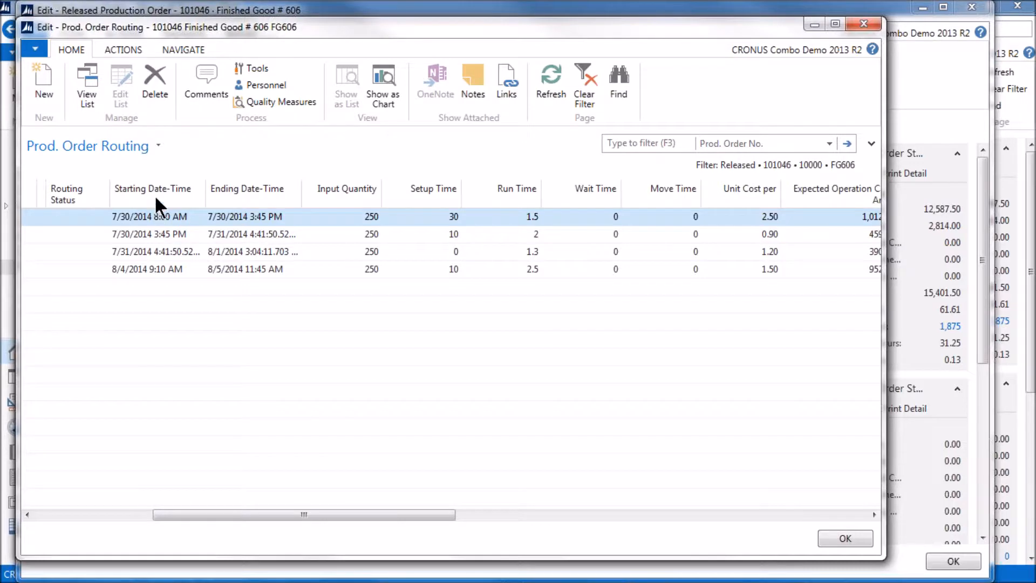
drag(284, 513, 249, 514)
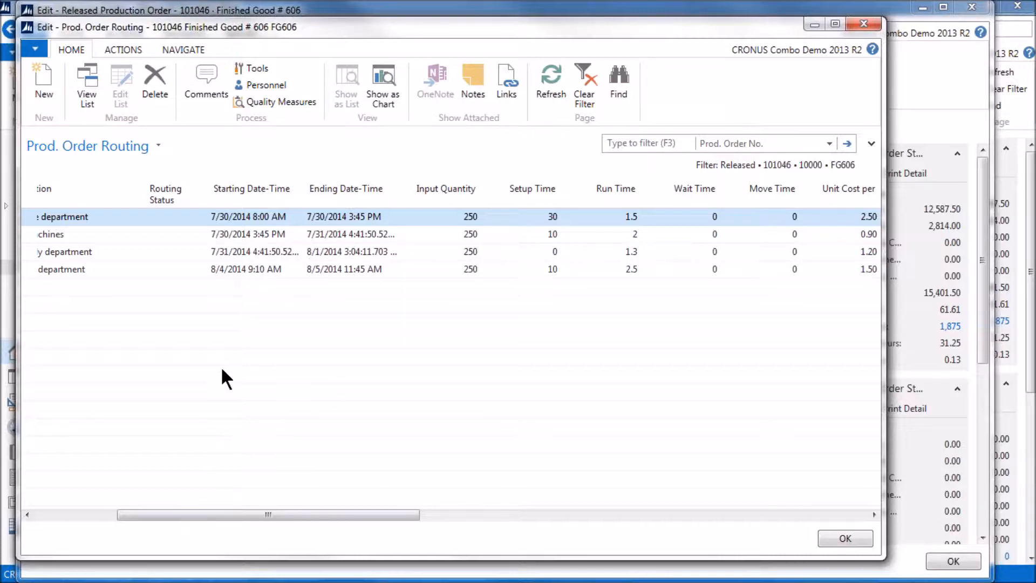
drag(249, 511, 469, 513)
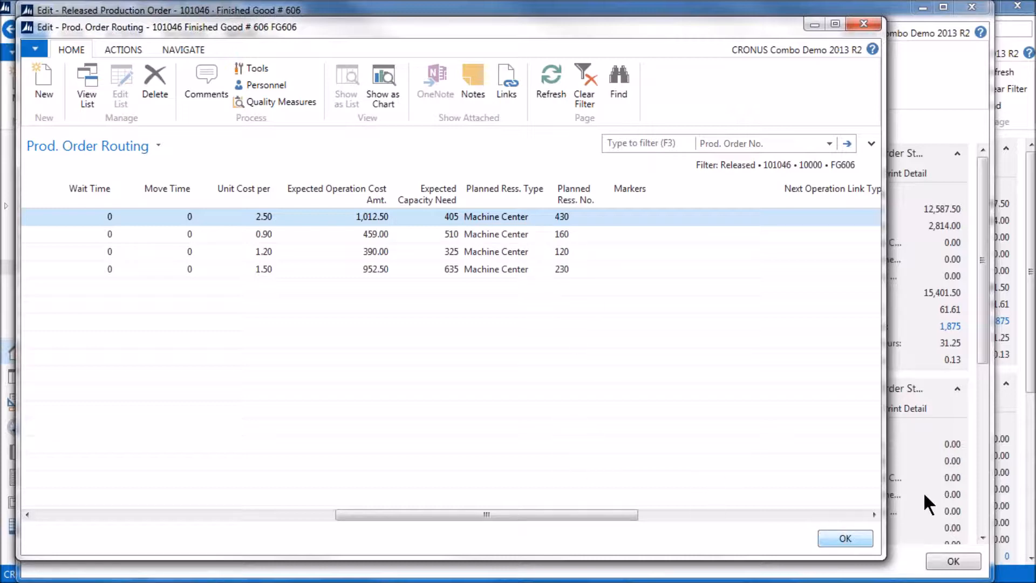
click(845, 538)
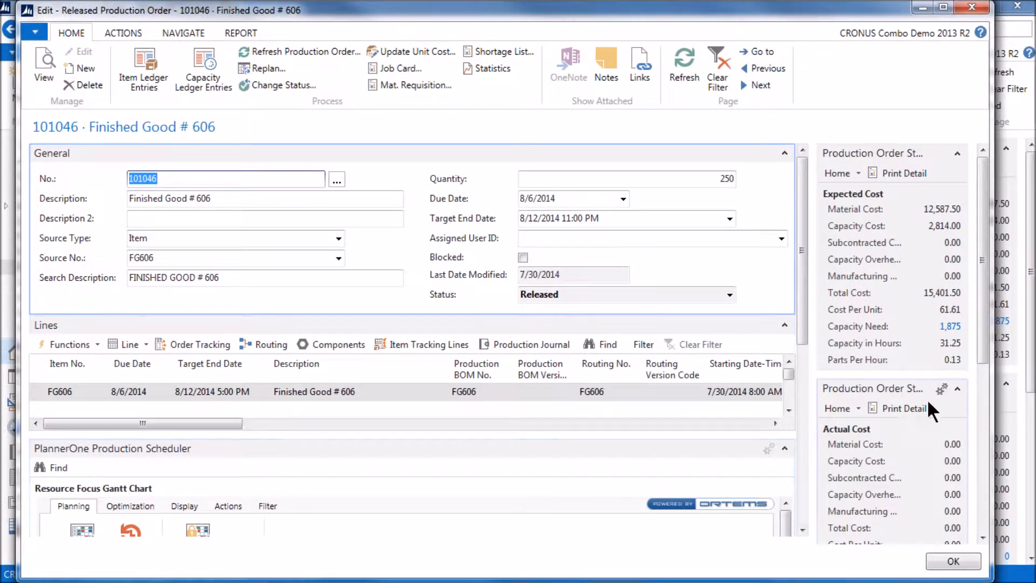
Step: Review the Resource Focus Gantt Chart embedded in the production order, close the order and return to the PlannerOne Production Scheduler
drag(801, 199, 834, 338)
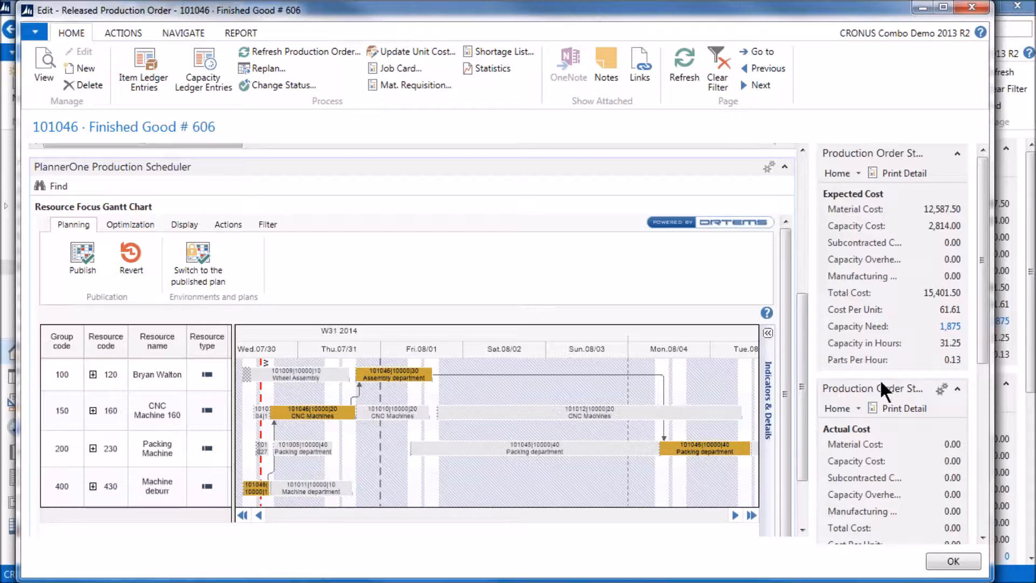
click(952, 561)
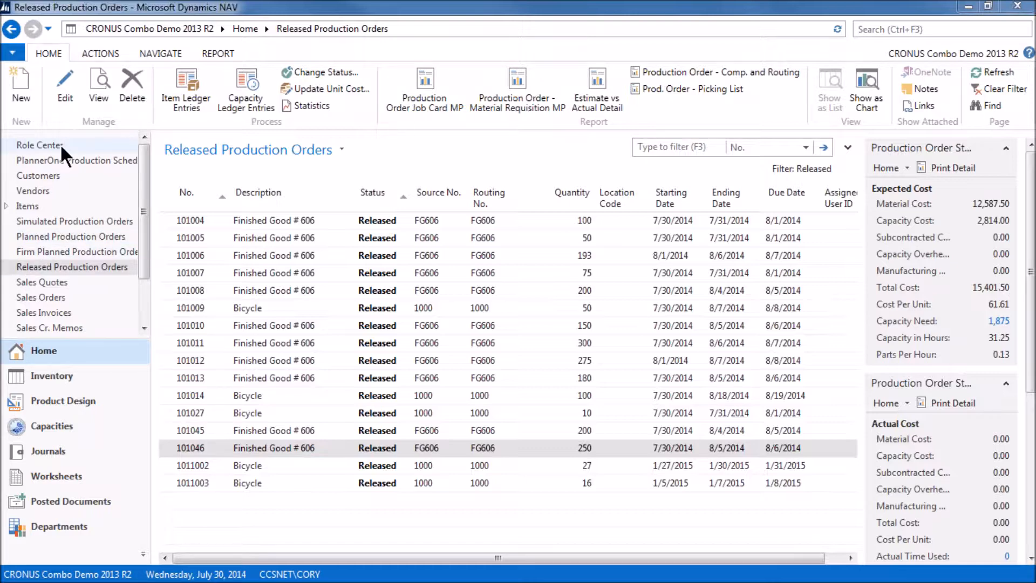
click(89, 157)
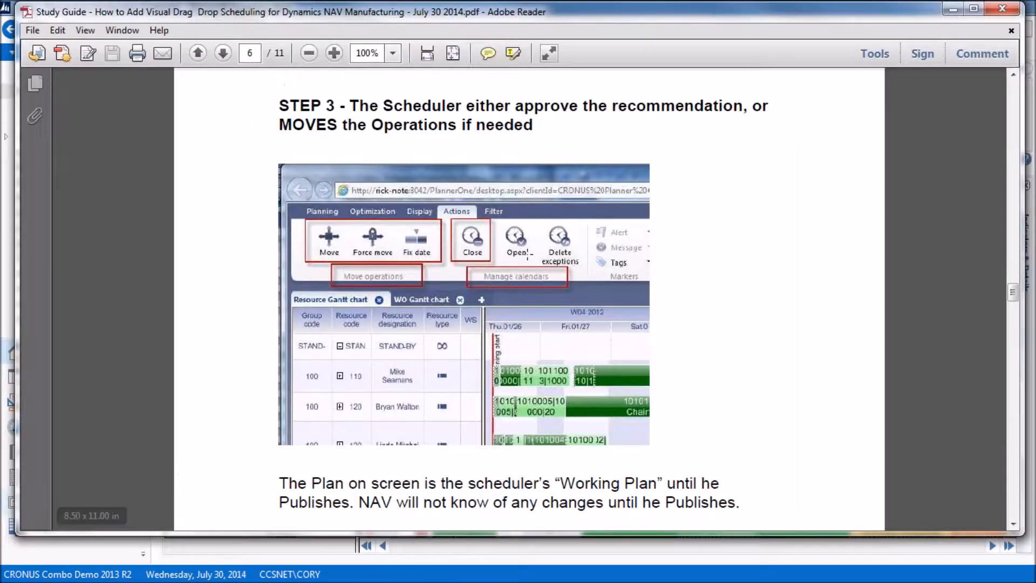
Step: Read the study guide in Adobe Reader from Types of Users through STEP 4 to Scheduling Board Orientation, and return to the Production Scheduler
scroll(577, 222, down, 8)
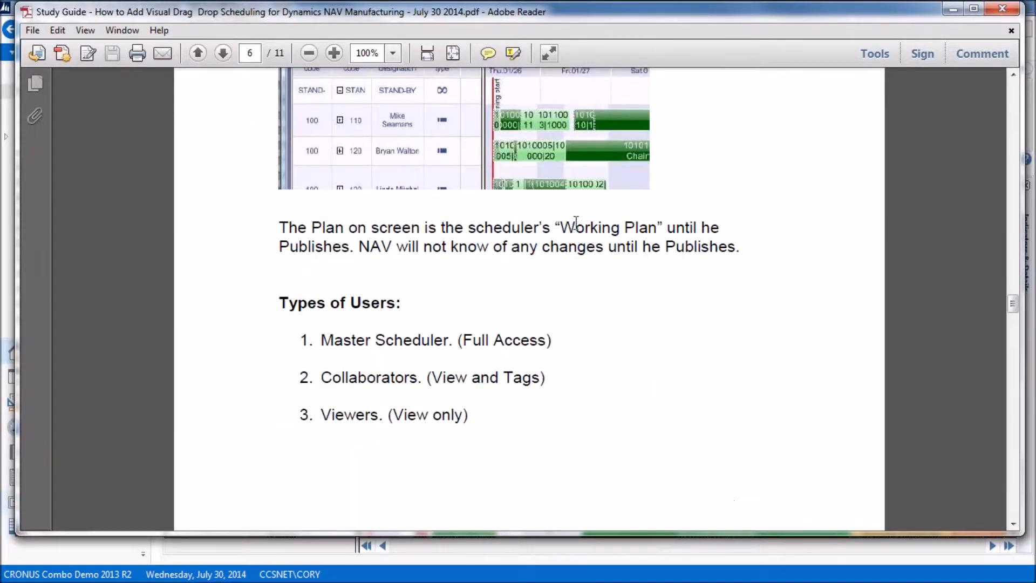
scroll(576, 222, up, 1)
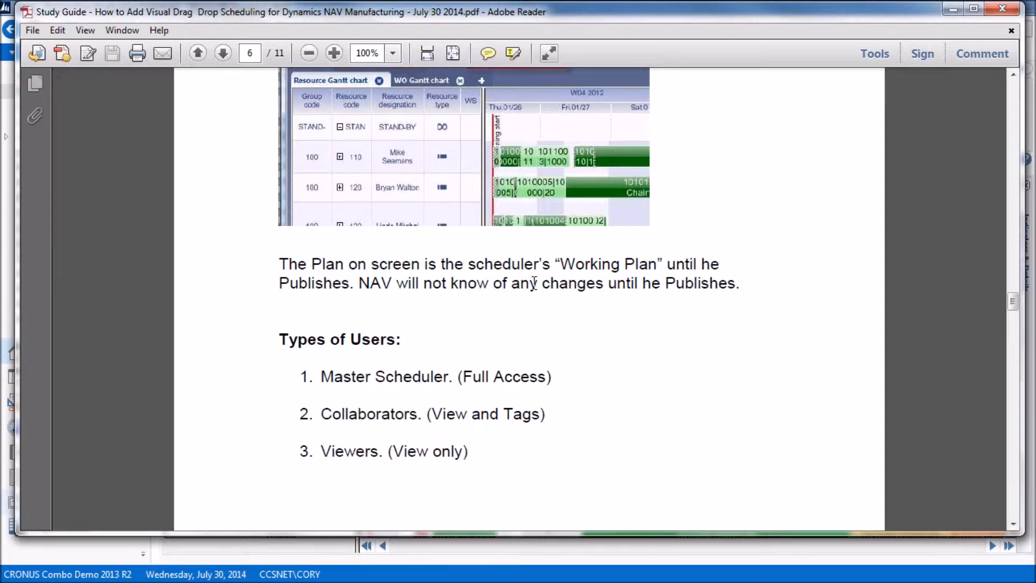
scroll(540, 291, down, 4)
scroll(542, 293, down, 10)
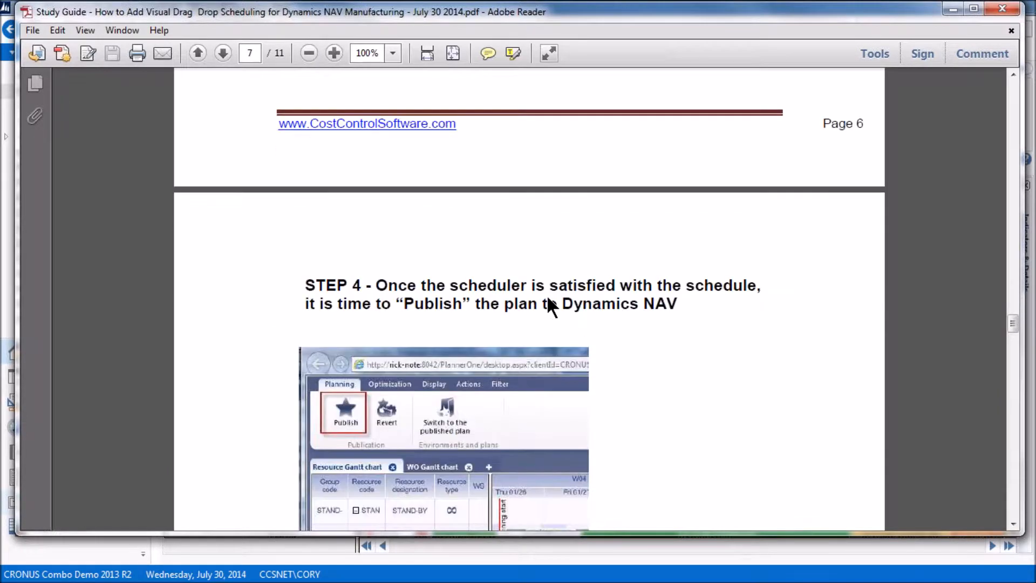
scroll(546, 296, down, 1)
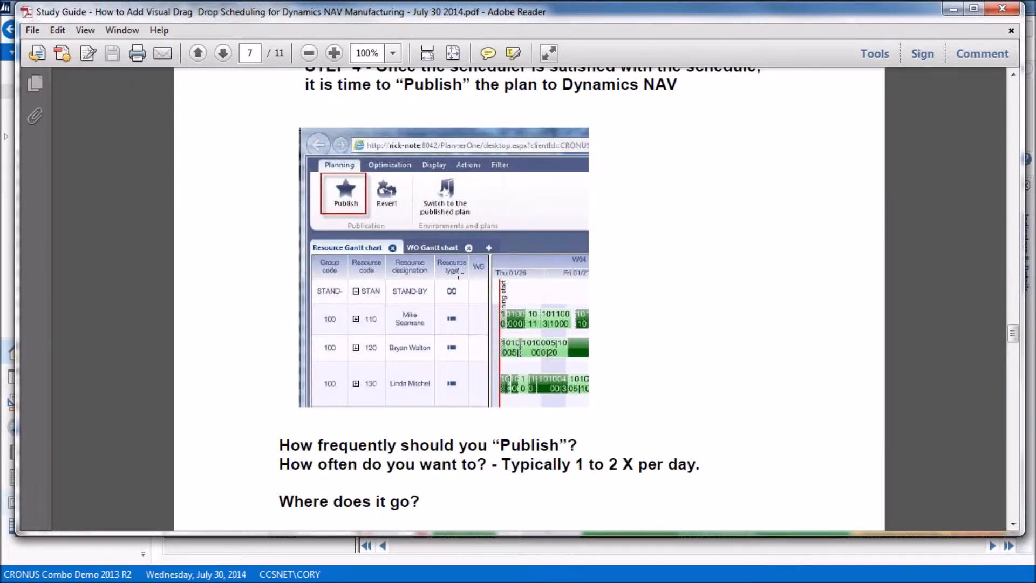
scroll(371, 264, down, 1)
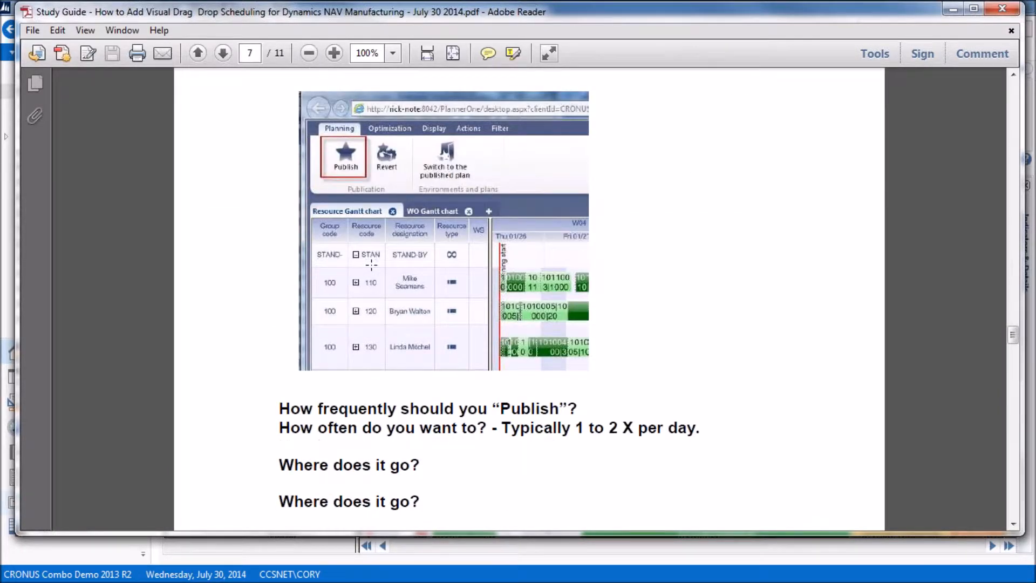
scroll(371, 264, down, 6)
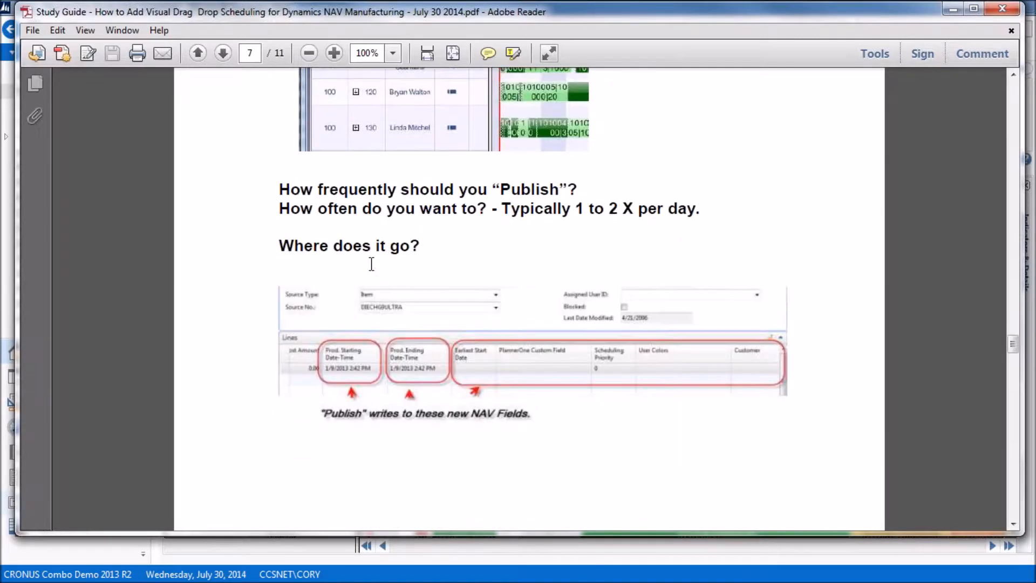
scroll(371, 265, down, 13)
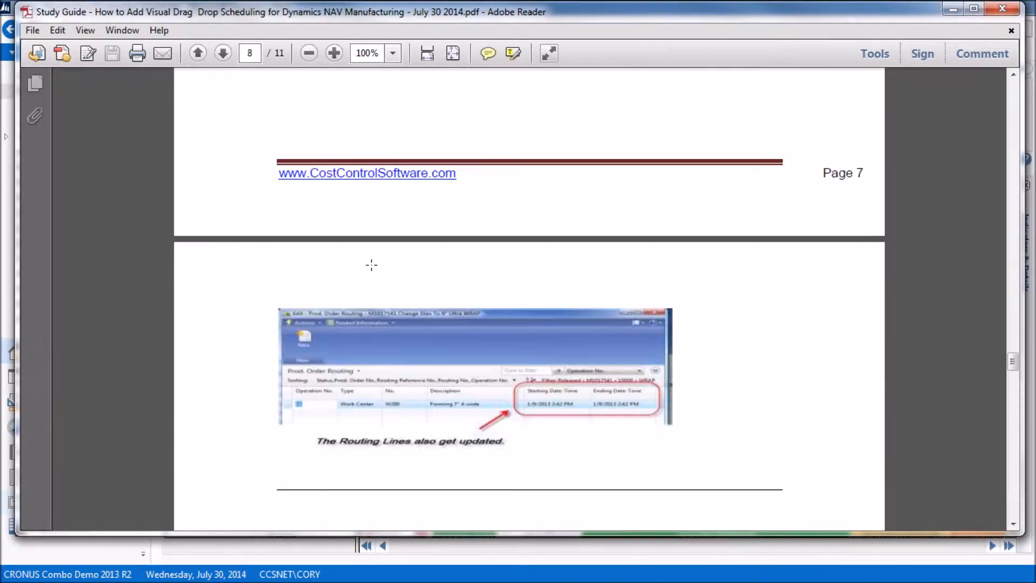
scroll(372, 264, down, 9)
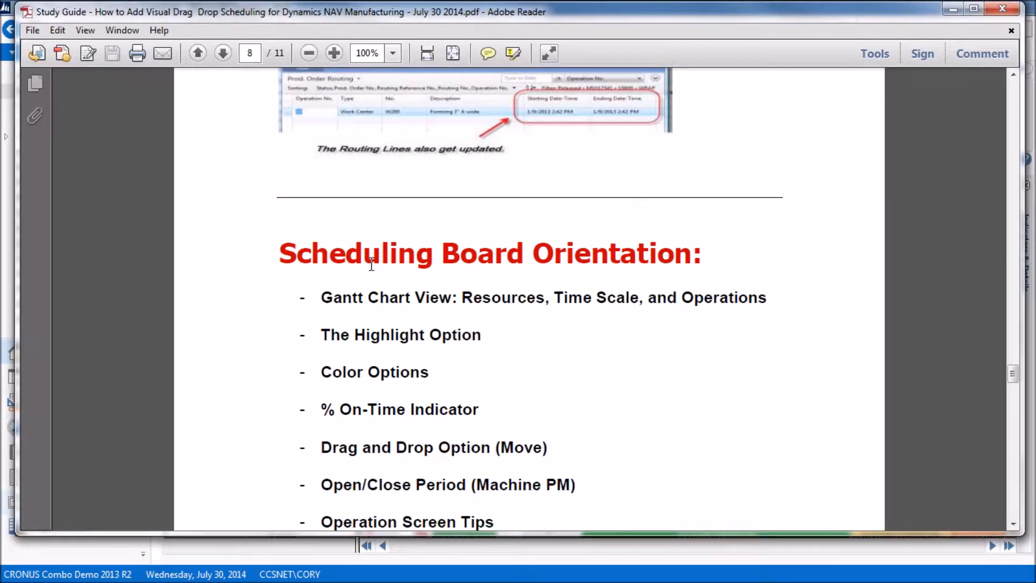
scroll(371, 264, down, 1)
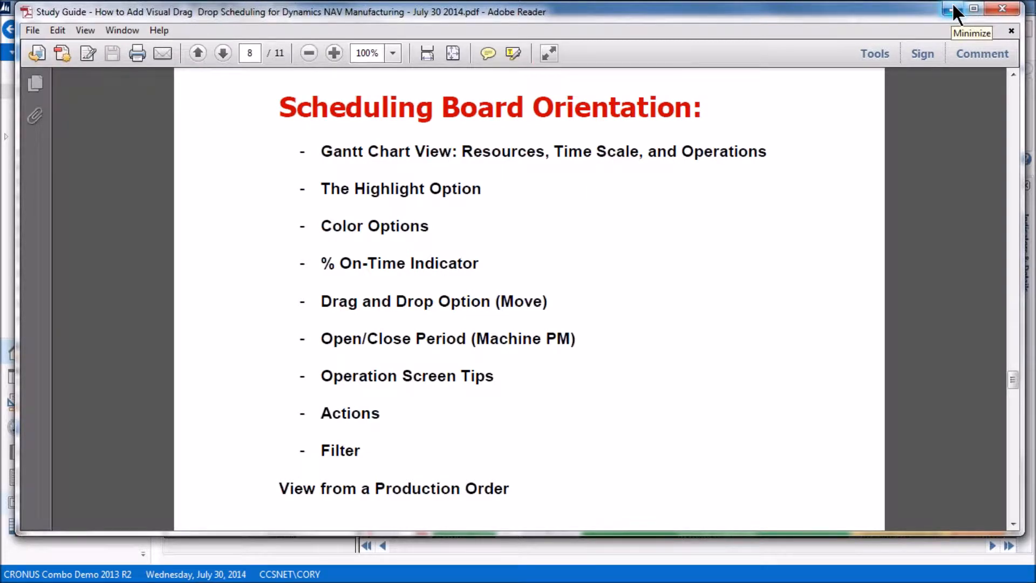
drag(890, 12, 278, 12)
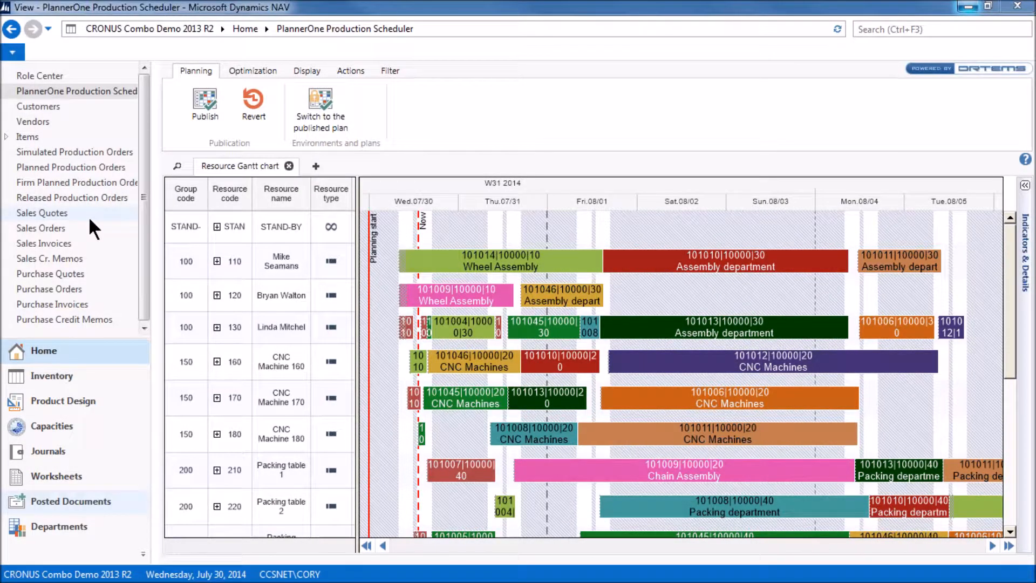
Step: Show the scheduler's Display options and advance the Gantt chart to the following dates
click(257, 75)
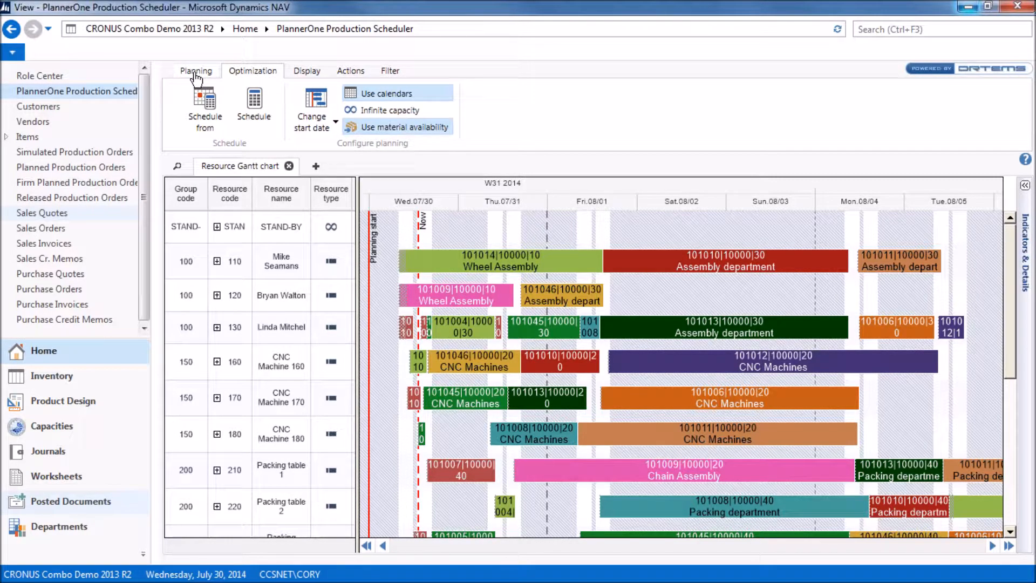
click(294, 75)
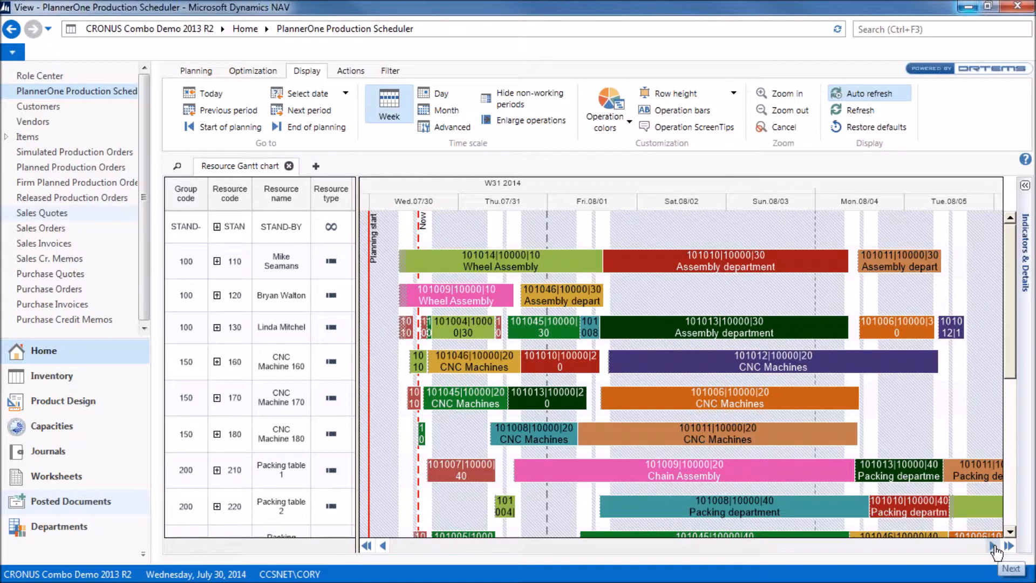
click(992, 545)
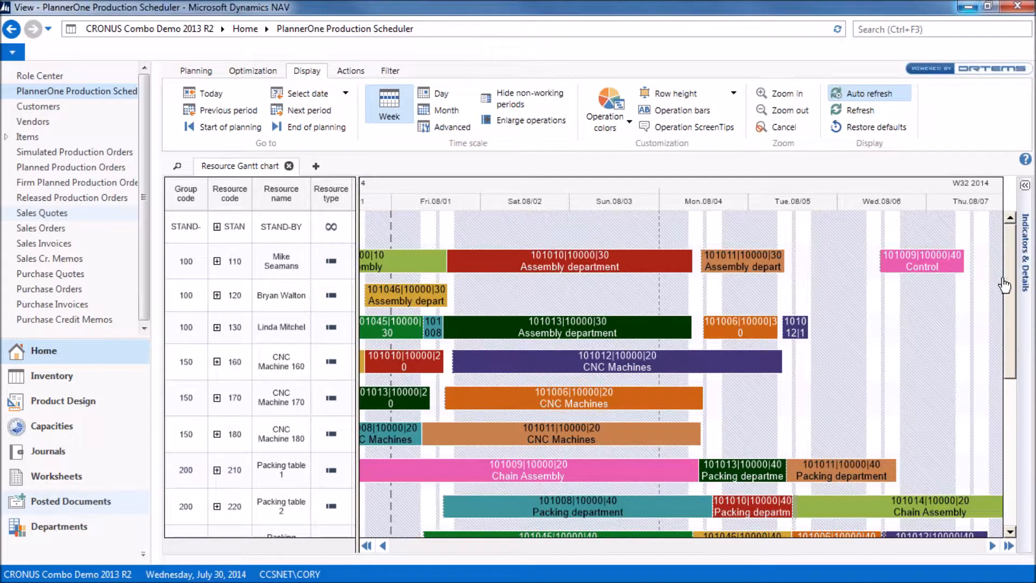
Step: Look through the resource rows, return the Gantt chart to the current date, and check the date-selection calendar
drag(1009, 278, 1021, 328)
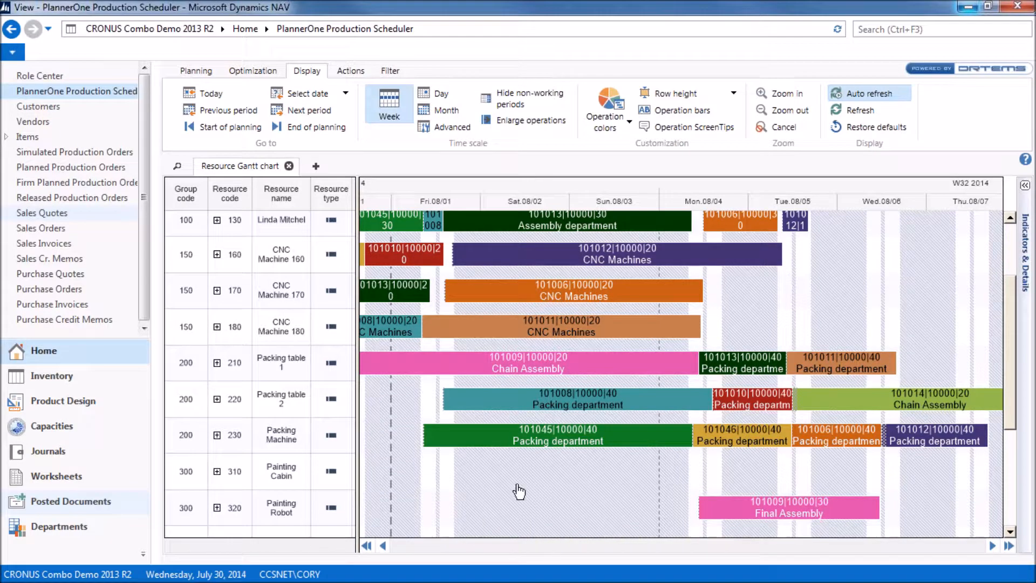
drag(1010, 386, 1004, 311)
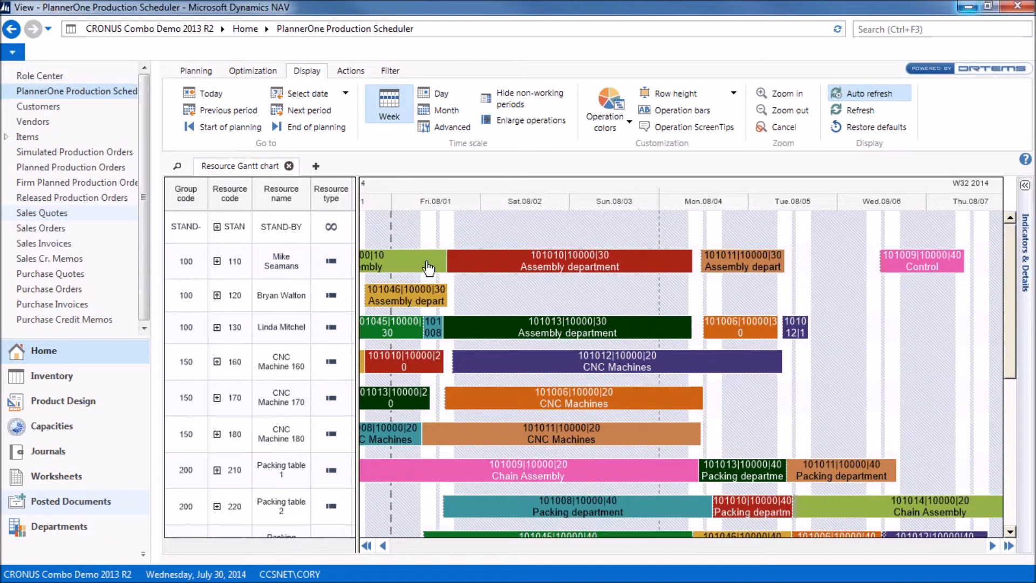
click(227, 97)
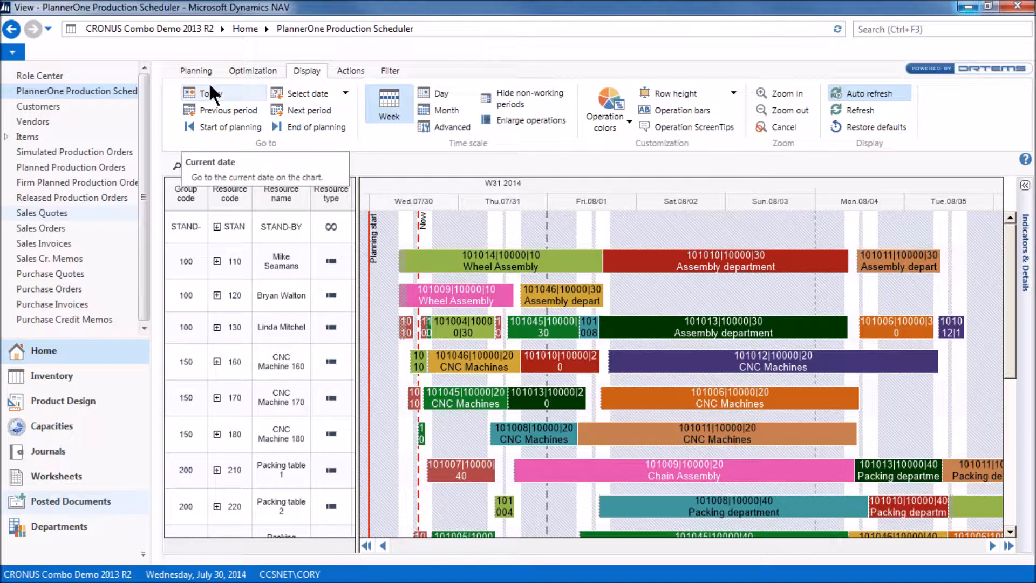
click(333, 95)
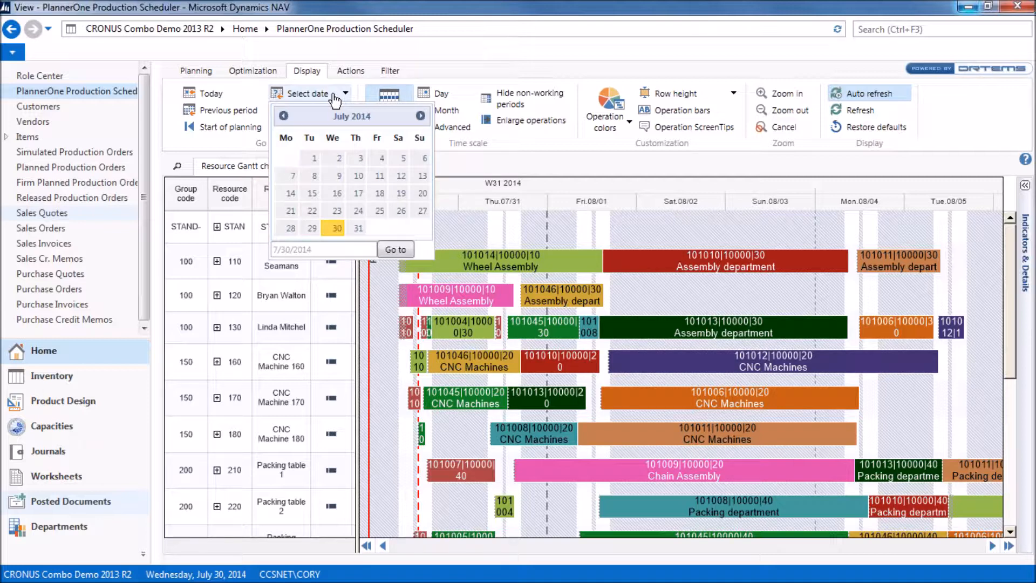
click(334, 97)
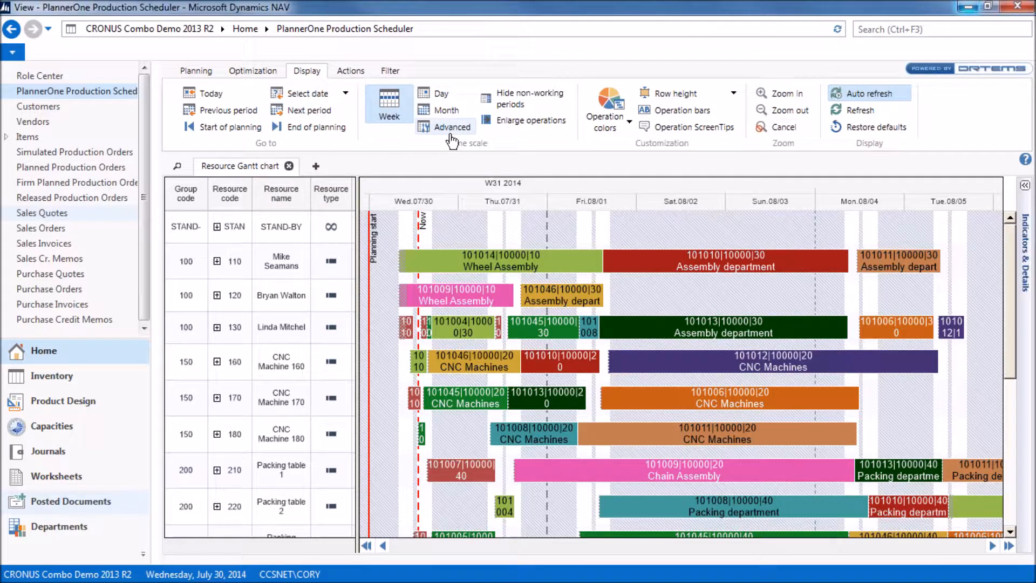
click(410, 127)
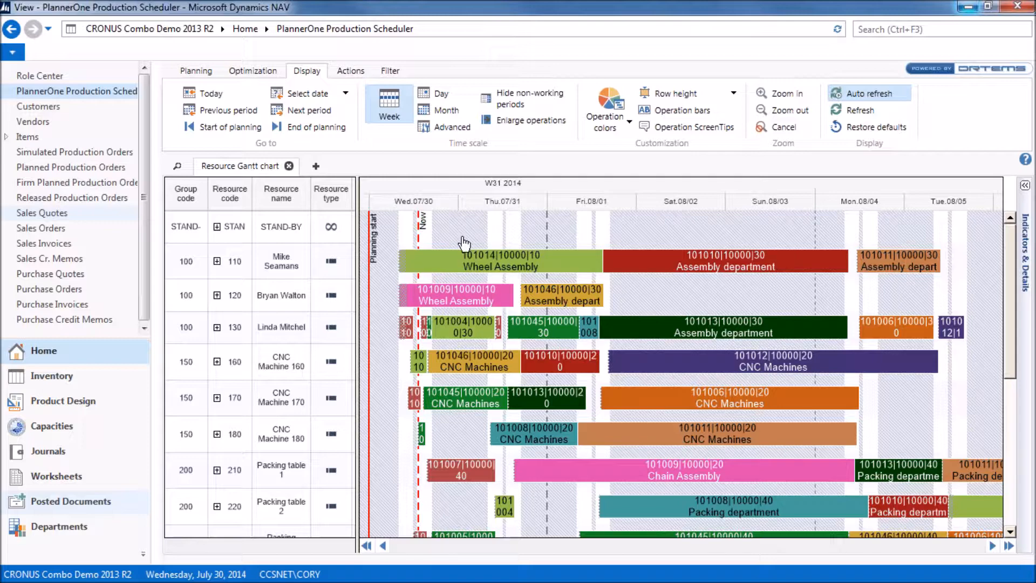
Step: Show the Gantt chart at the Day time scale with later hours in view, and switch it to the Month scale
click(439, 94)
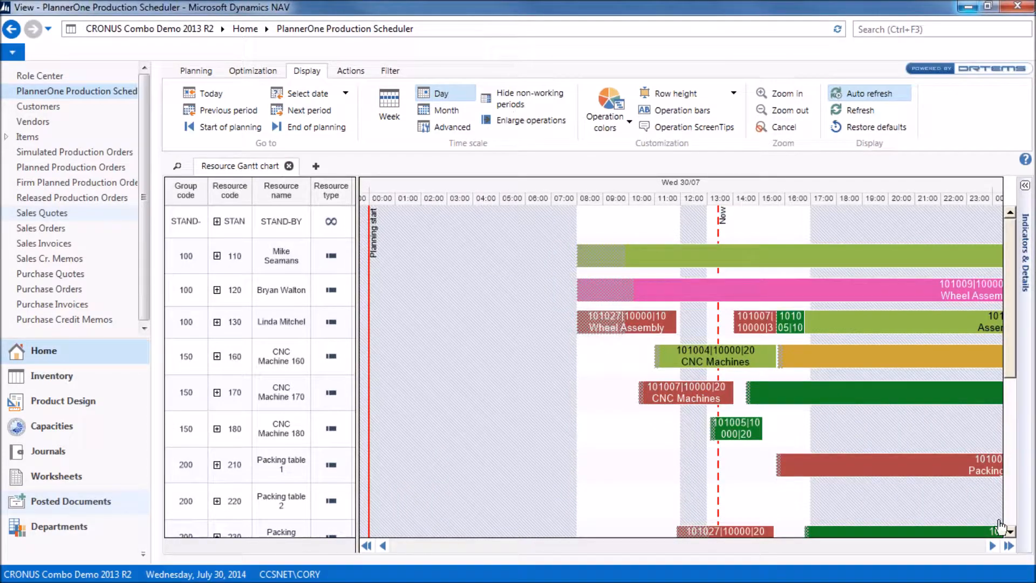
click(991, 545)
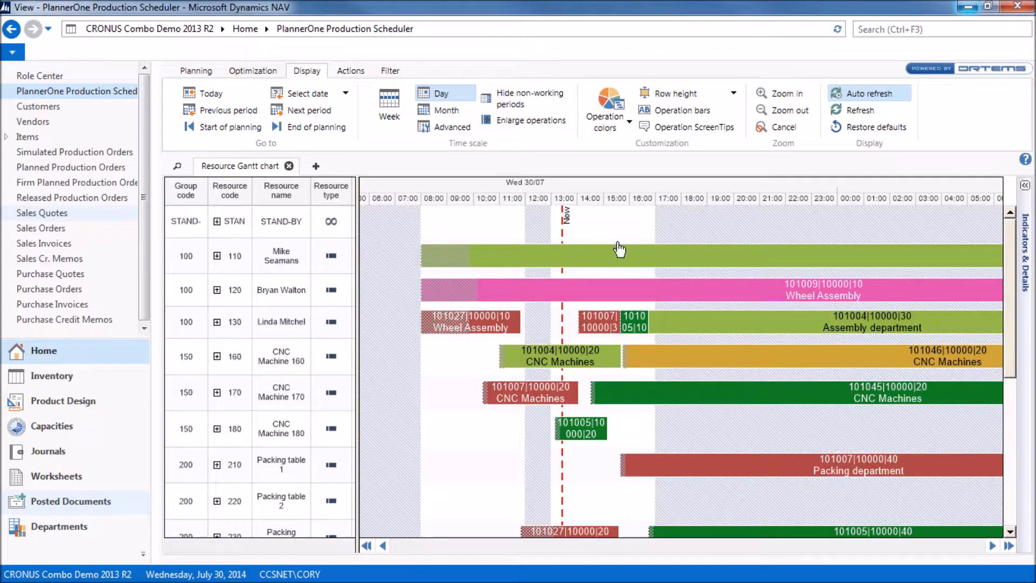
click(446, 111)
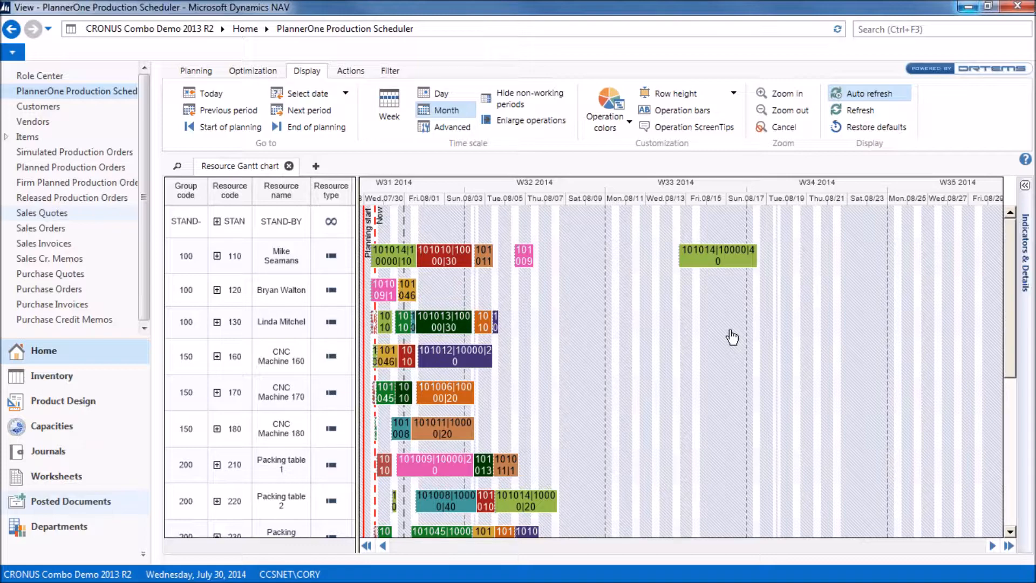
Step: Check the unit choices for an advanced time scale, cancel the dialog, and set the Gantt chart to the Week time scale
click(448, 127)
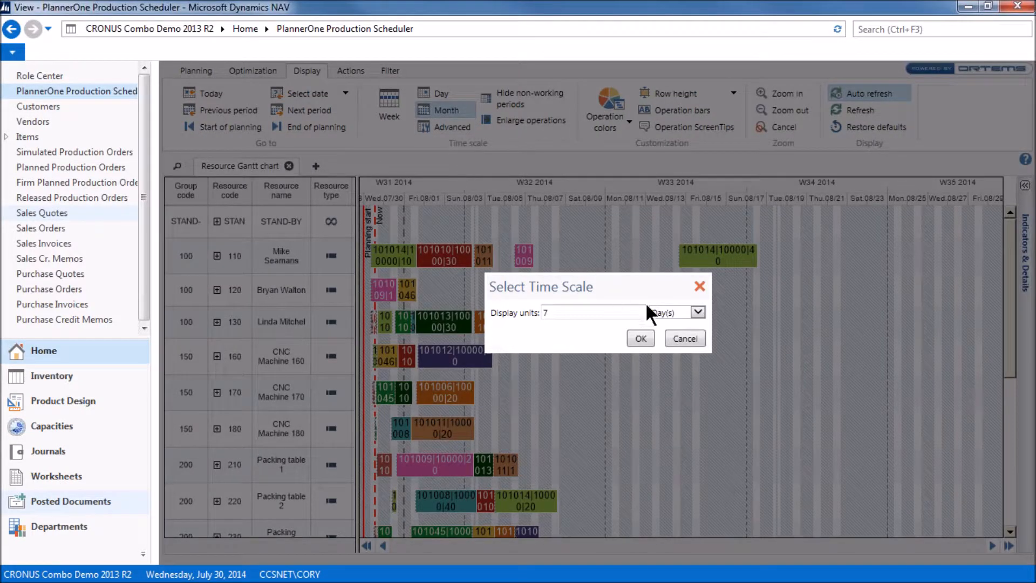
click(696, 310)
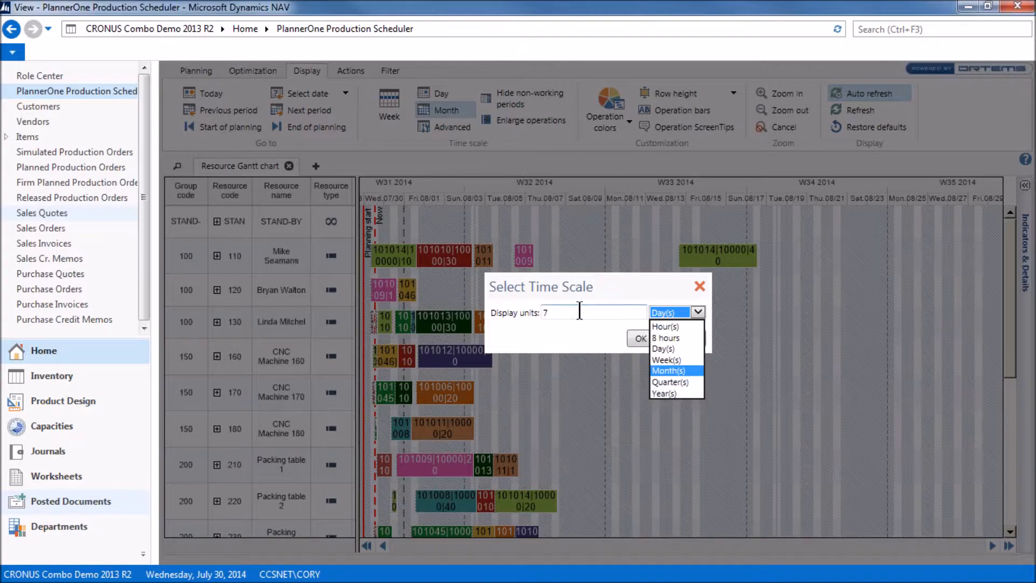
click(633, 327)
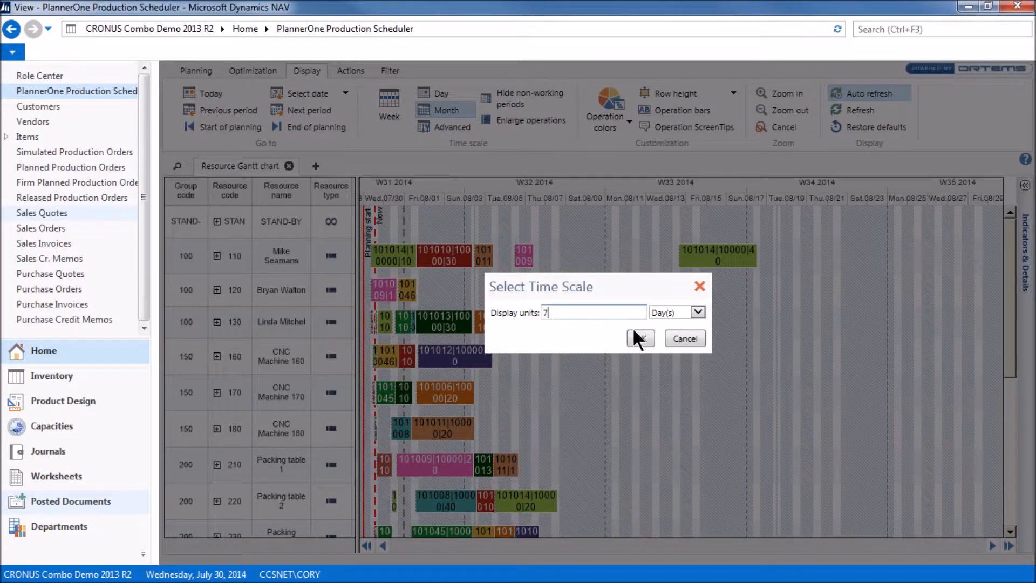
click(673, 335)
click(389, 105)
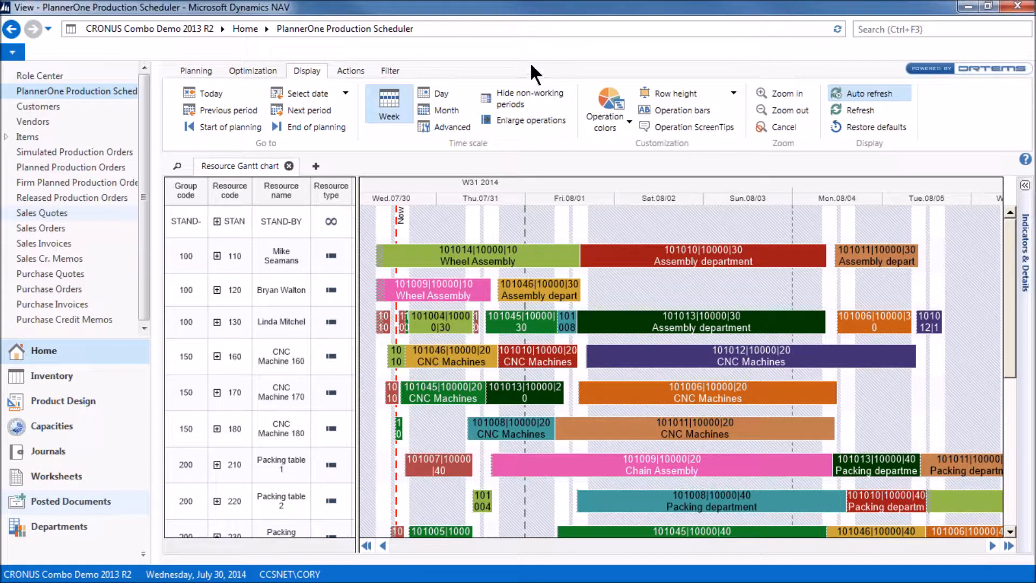
Step: Try hiding non-working periods and enlarging operations on the Gantt chart, turning each option off again
click(521, 100)
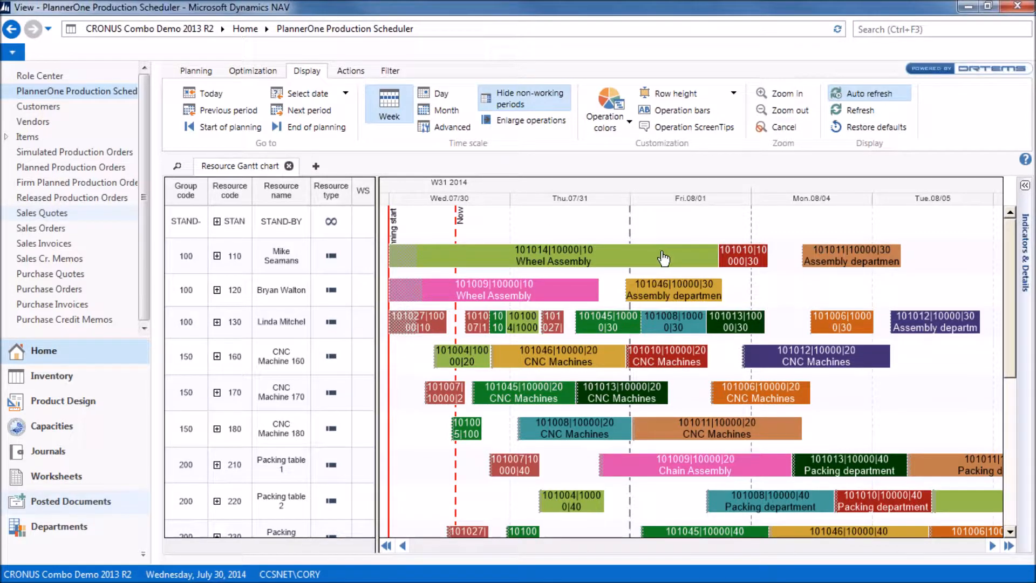
click(518, 101)
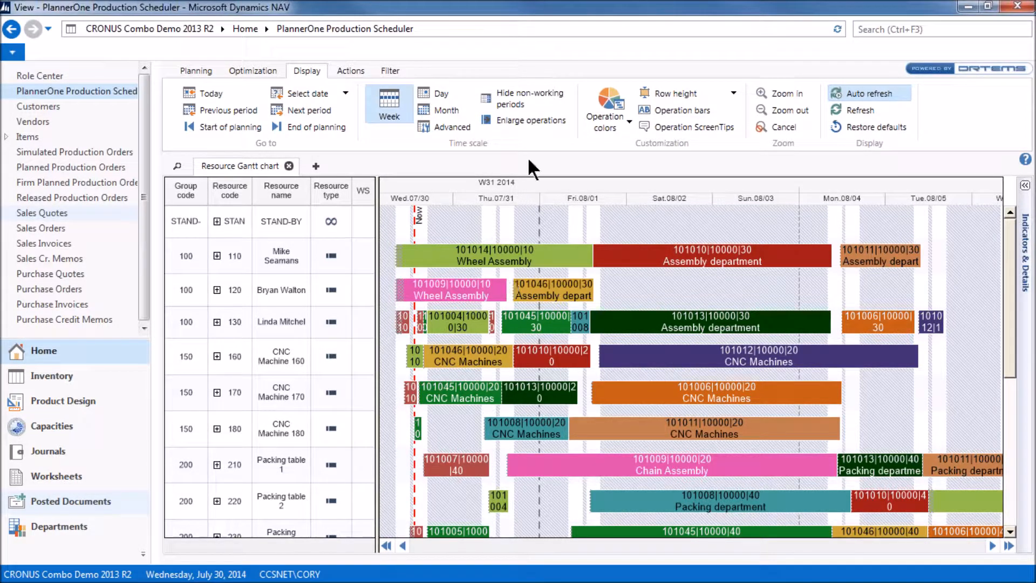
click(537, 125)
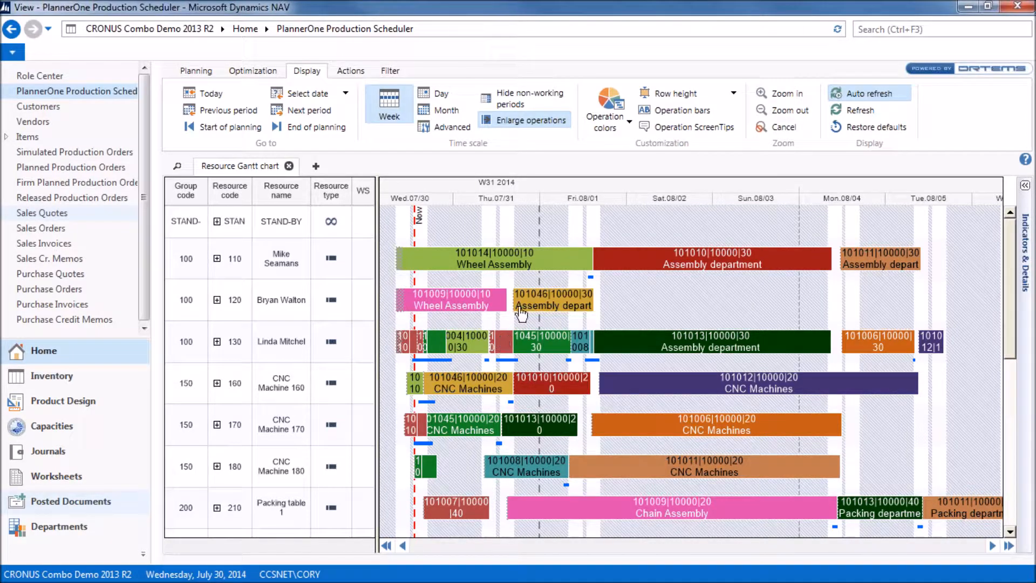
click(531, 120)
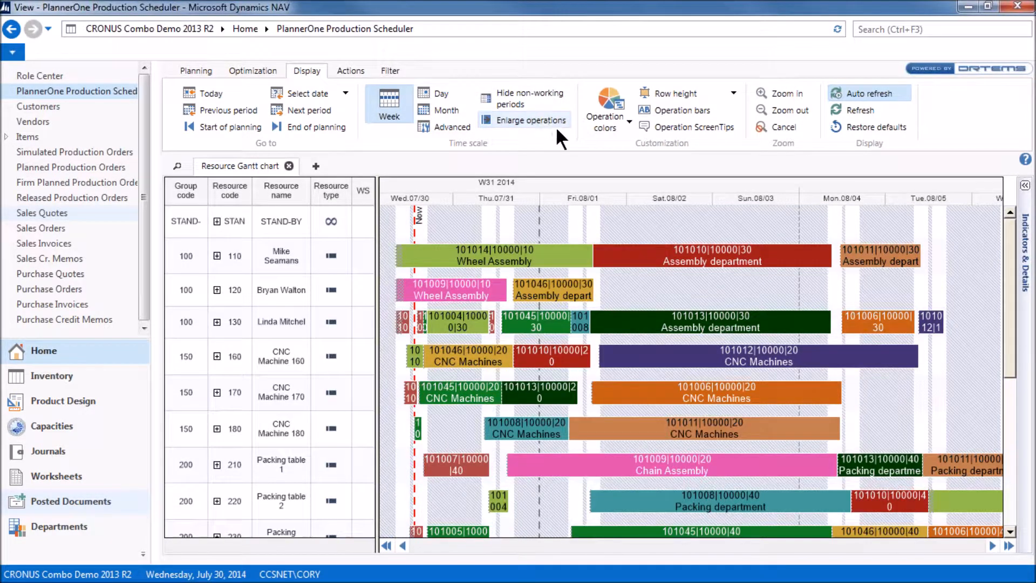
Step: Color the Gantt chart operations by Item, review the Advance / Delay color rules, and apply that coloring
mouse_move(492, 408)
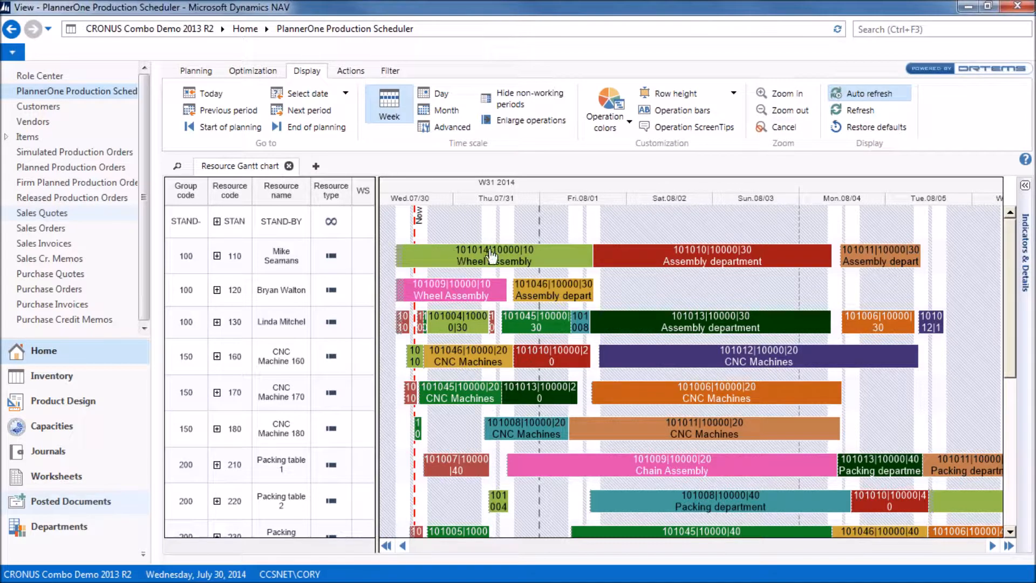
click(610, 128)
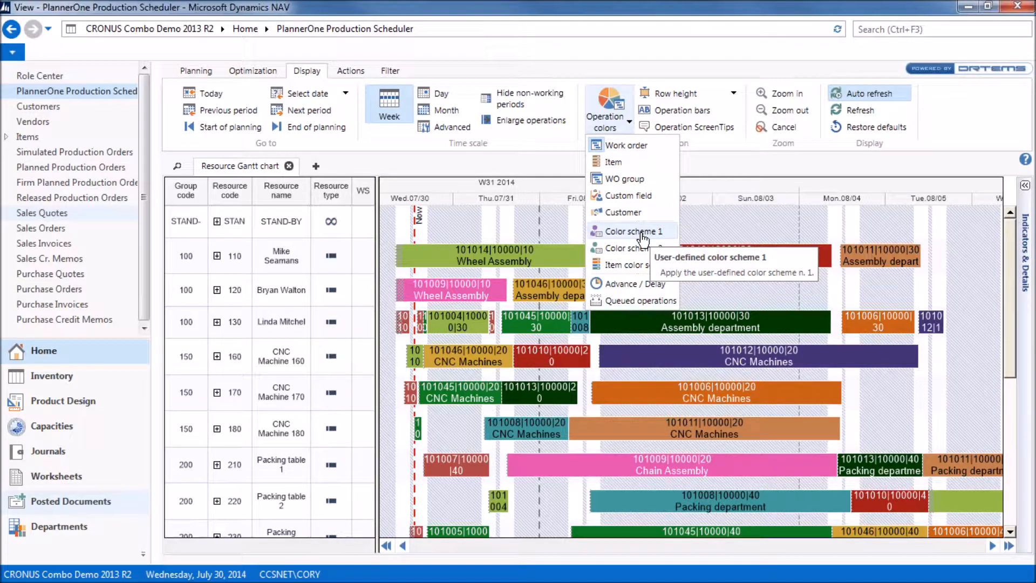
click(620, 146)
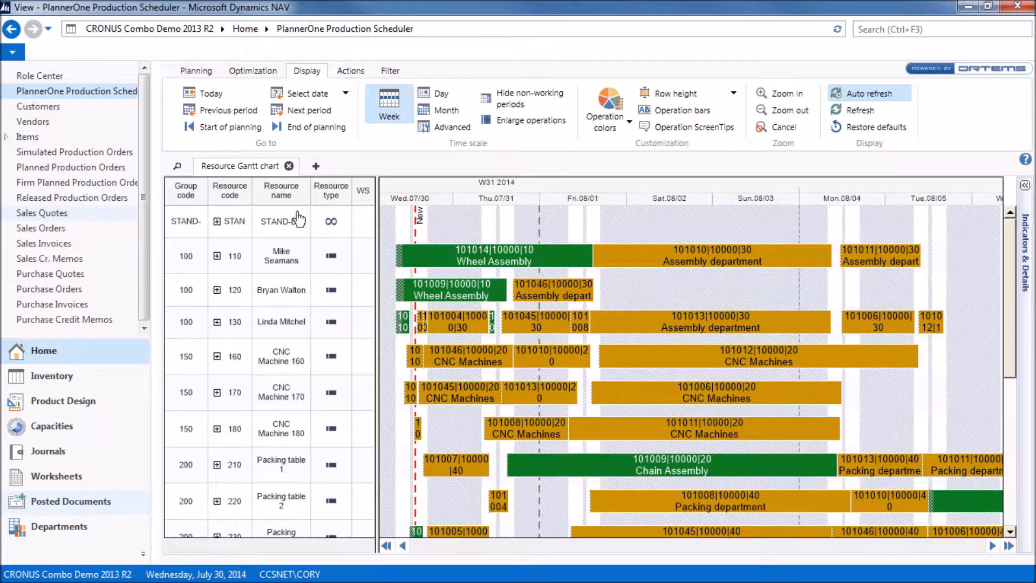
click(623, 126)
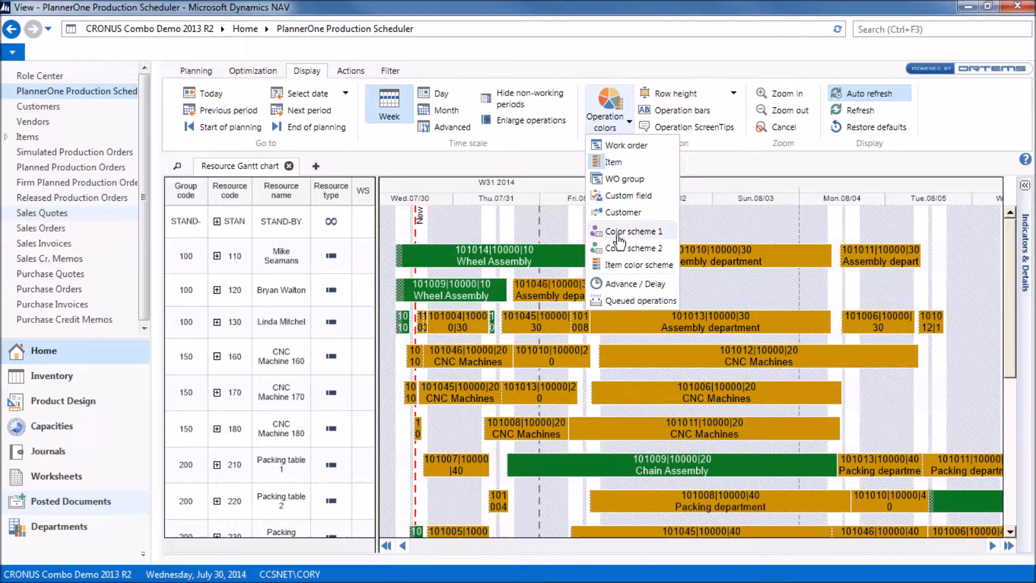
mouse_move(630, 284)
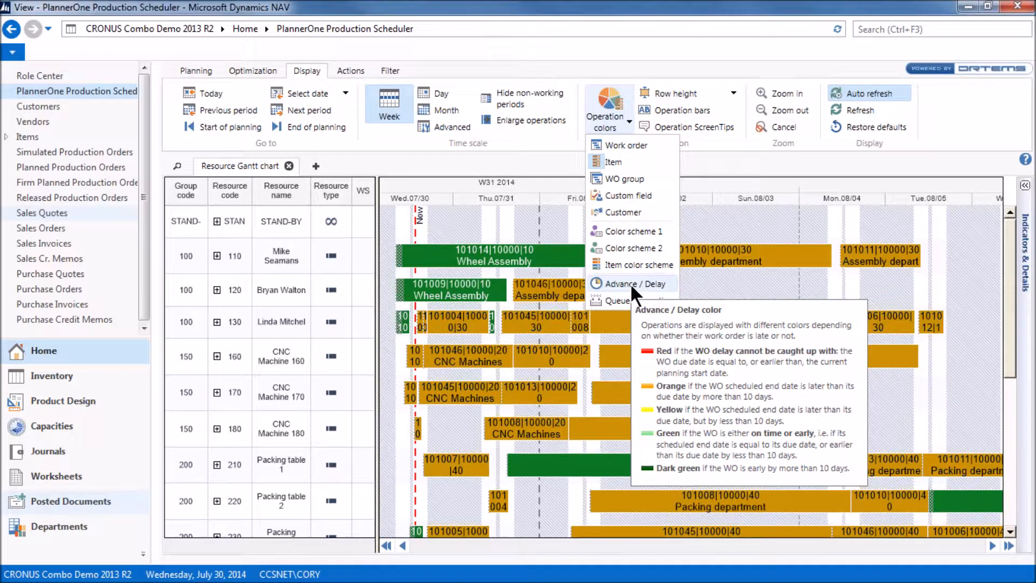
click(630, 283)
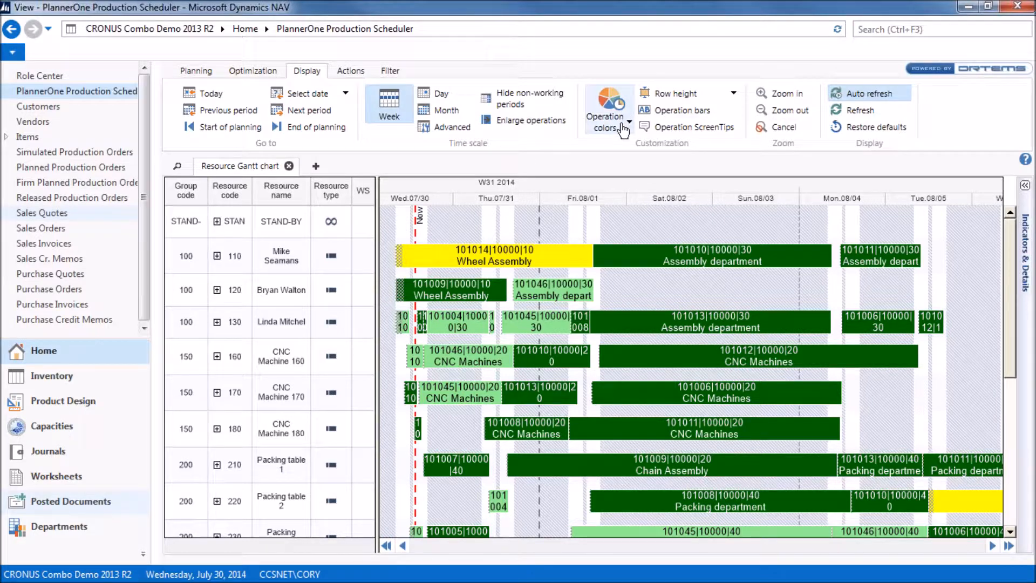
Step: Review the available operation color schemes and color the Gantt chart operations by Work order
click(606, 120)
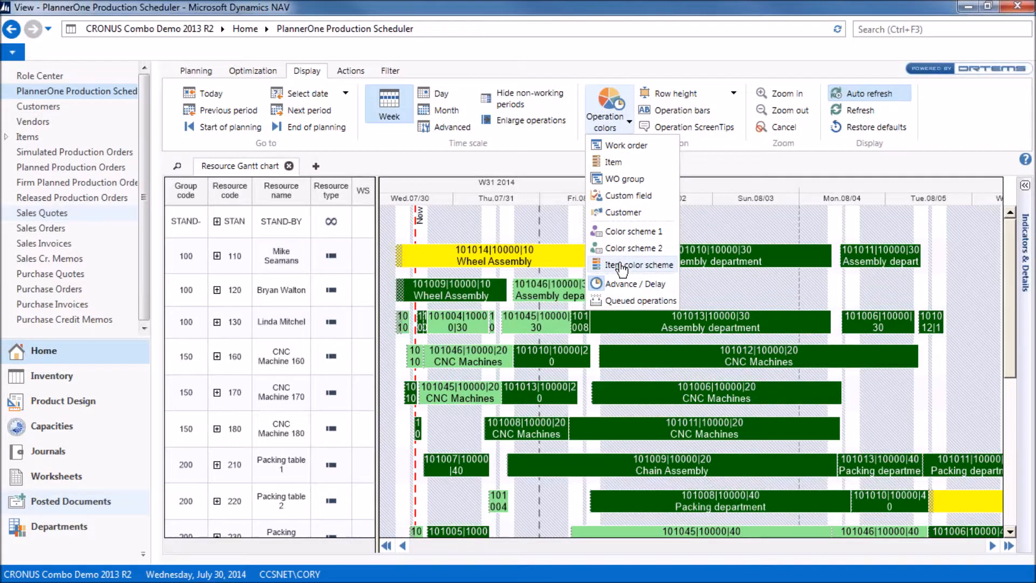
mouse_move(630, 289)
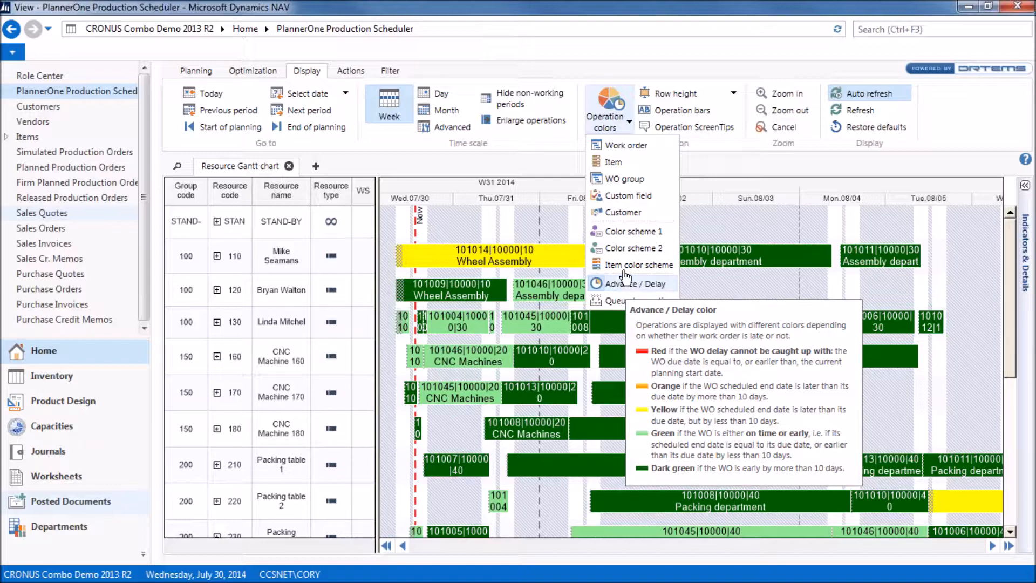
click(613, 146)
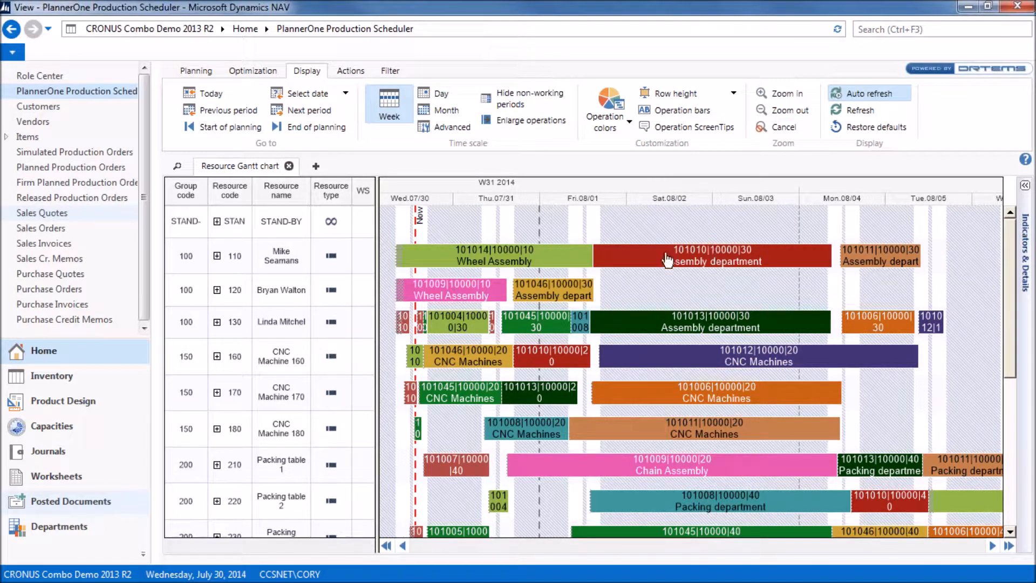
Step: Set the Gantt chart's row height to Large and check the remaining height choices
click(684, 93)
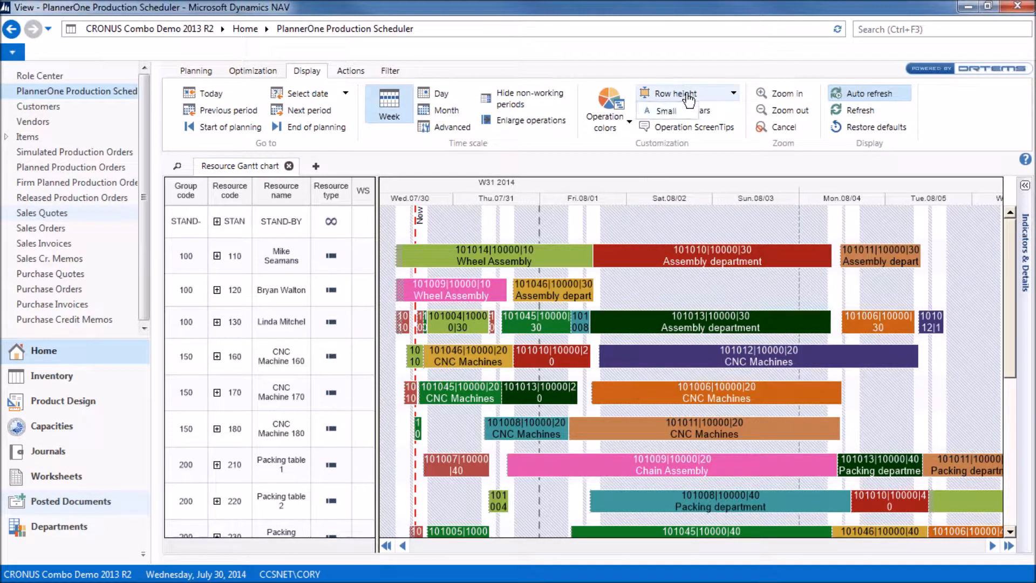
click(682, 144)
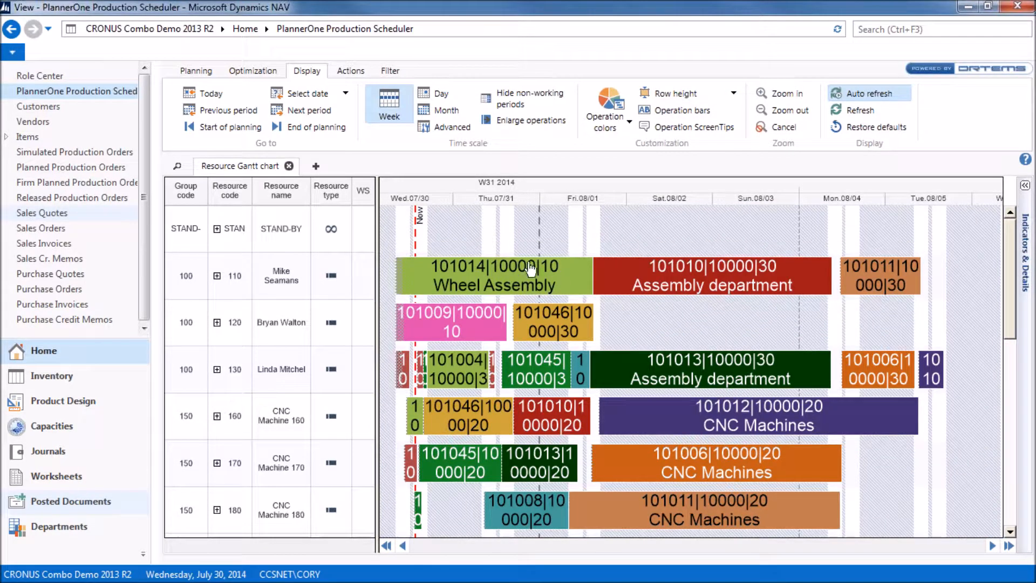
click(705, 100)
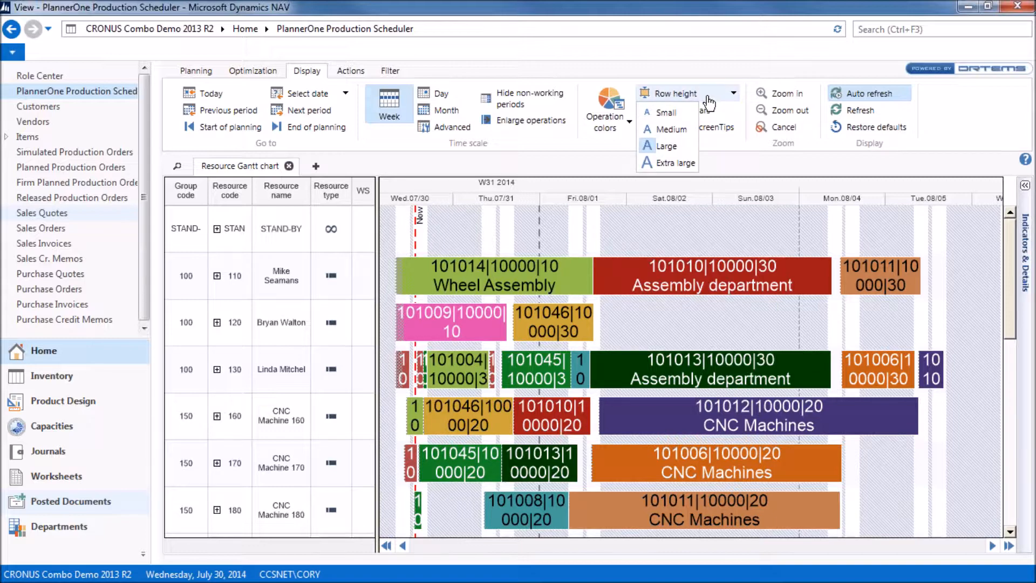
Step: Add WO due date to the operation bar labels after Op. description and set the label font size to 8
click(718, 110)
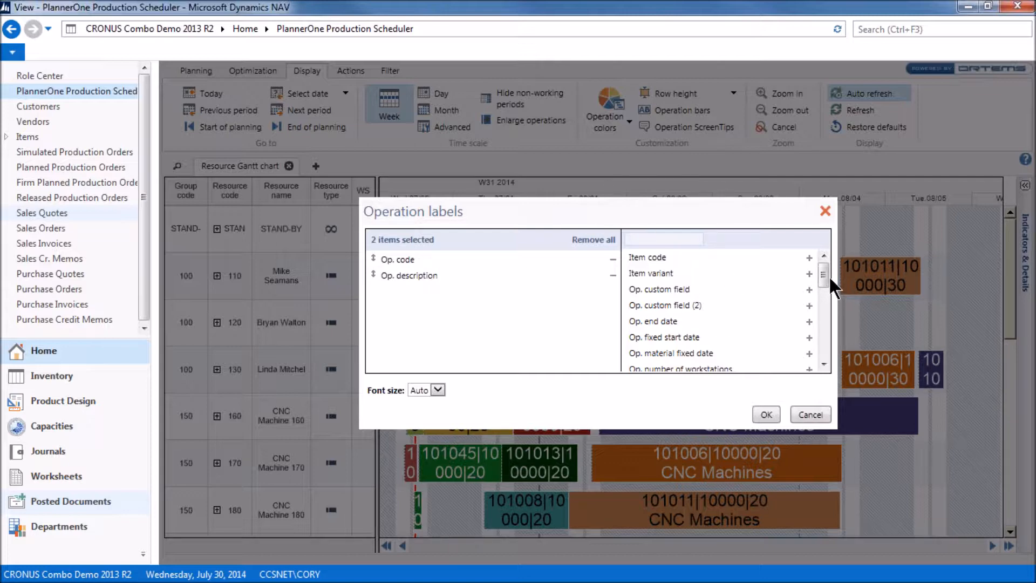
drag(822, 270, 820, 325)
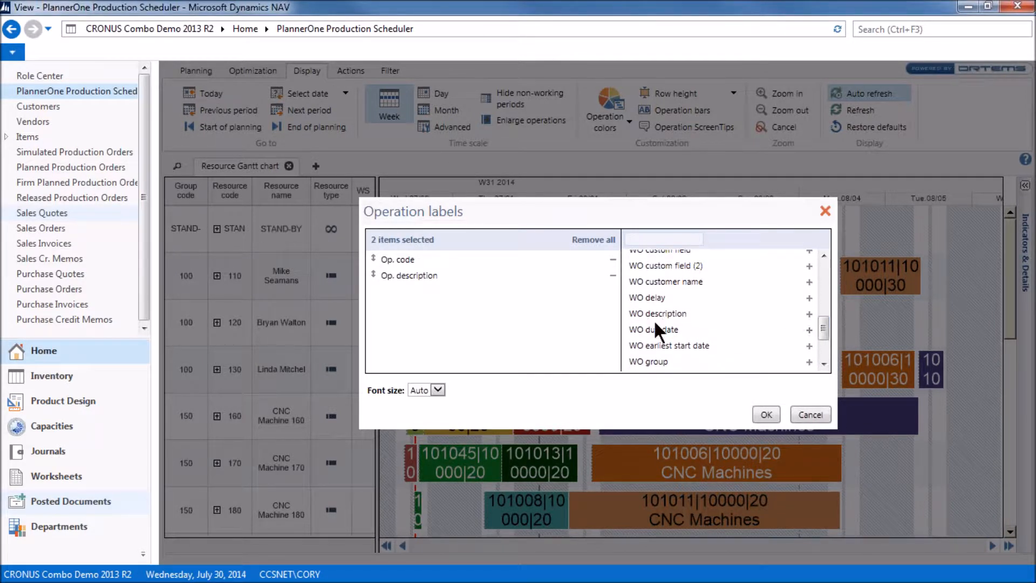
drag(652, 329, 406, 291)
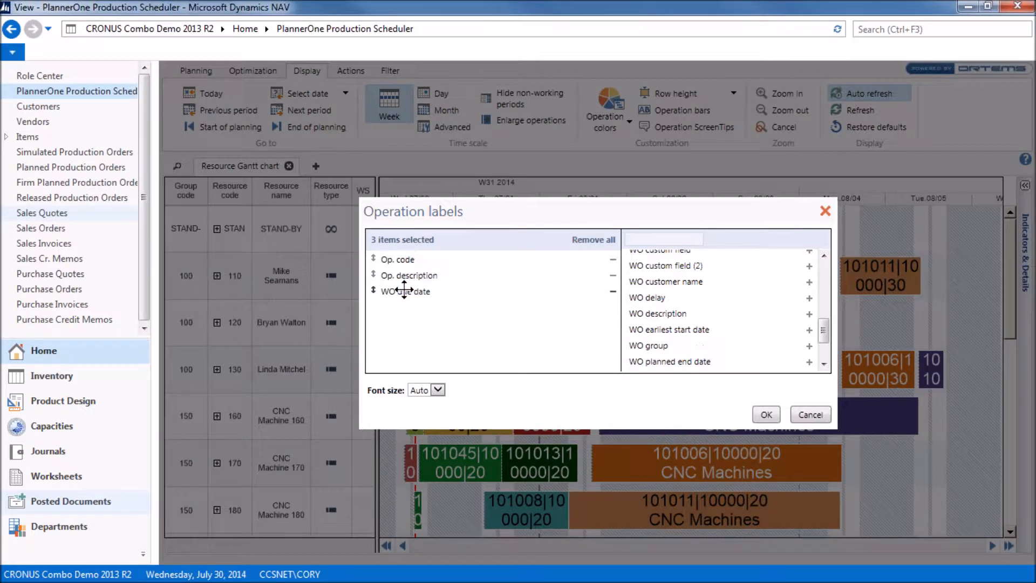
click(440, 387)
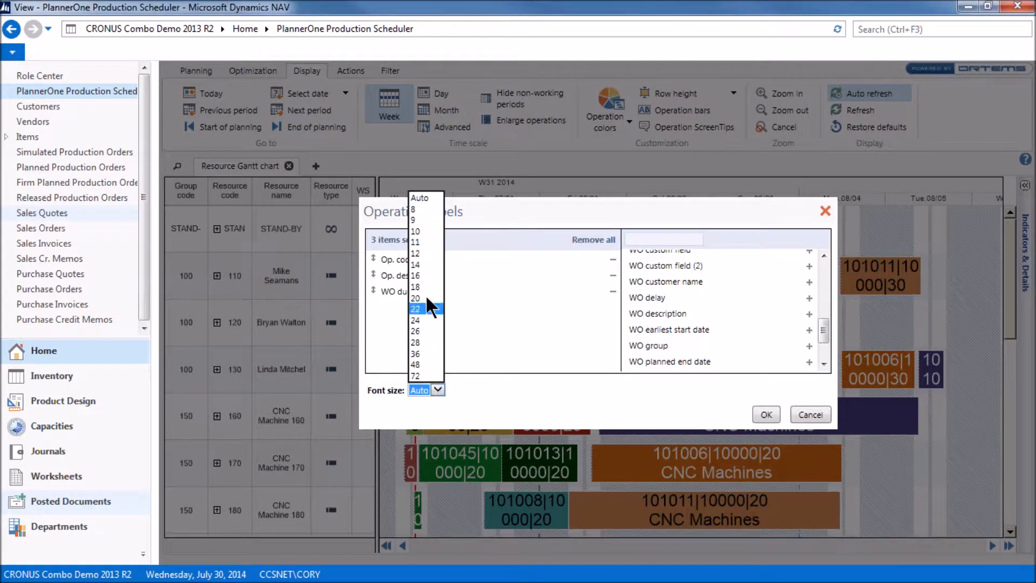
click(423, 208)
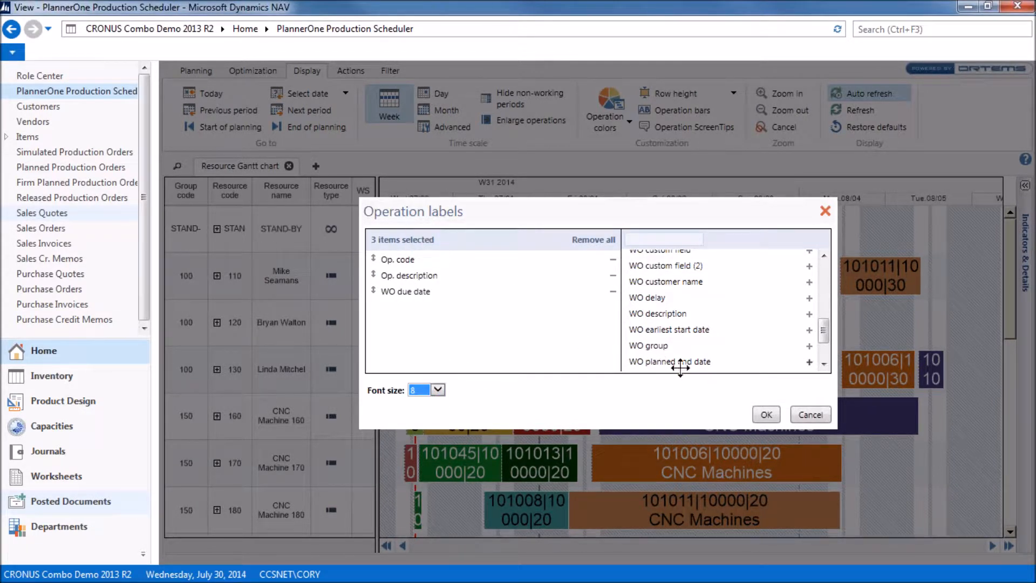
click(760, 411)
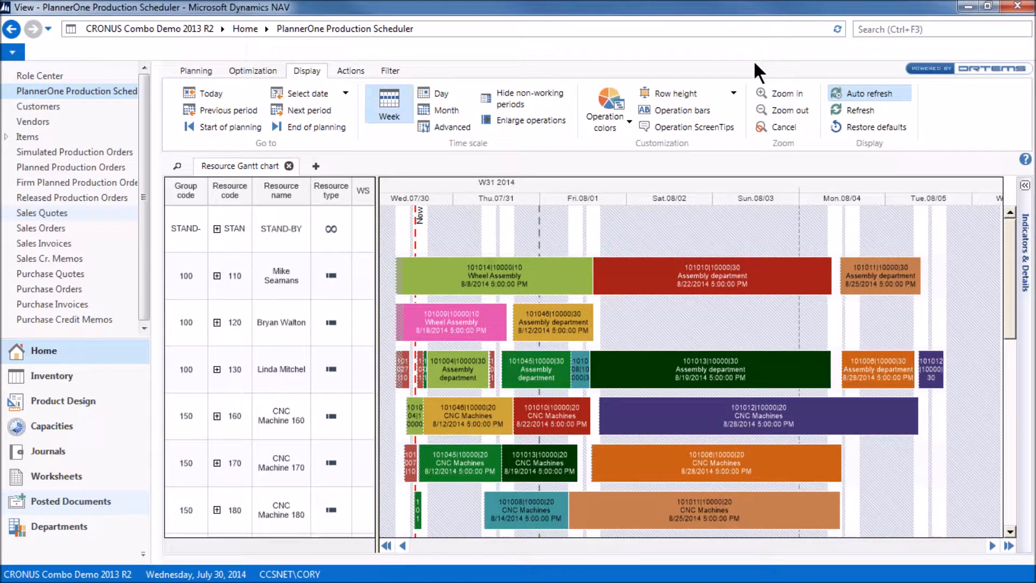
Step: Set the font size of the operation bar labels to 11
click(694, 106)
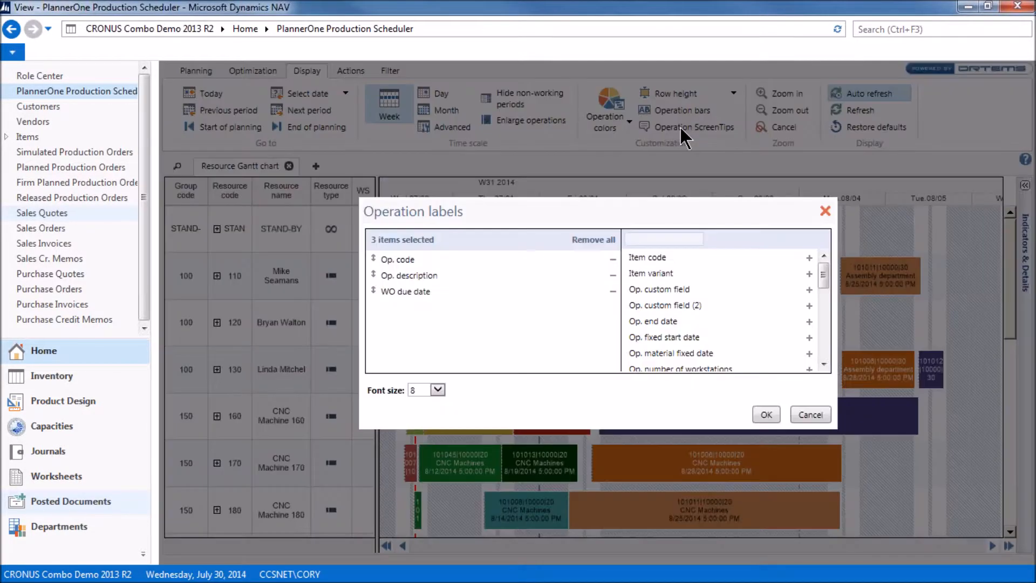
click(440, 387)
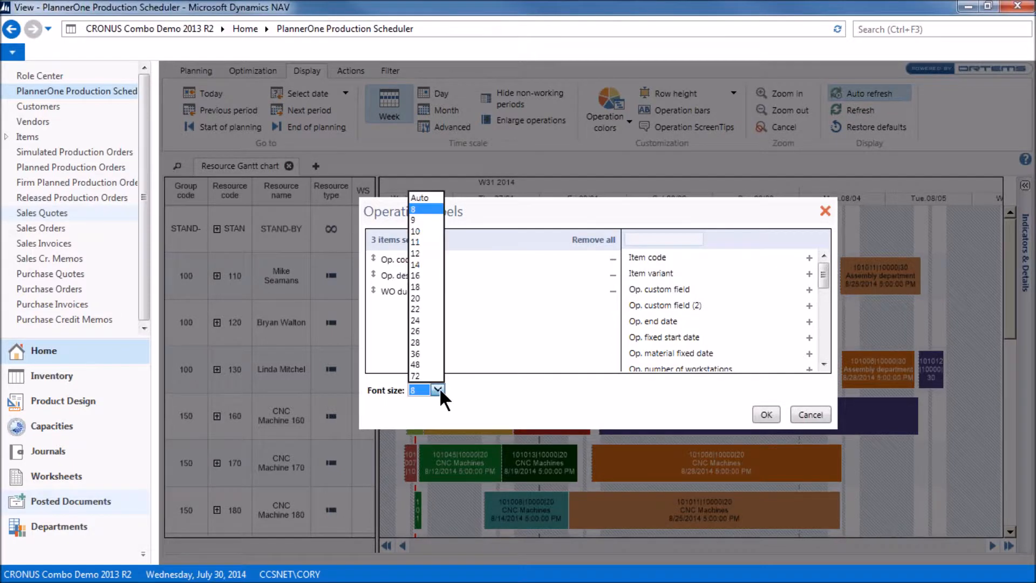
click(422, 241)
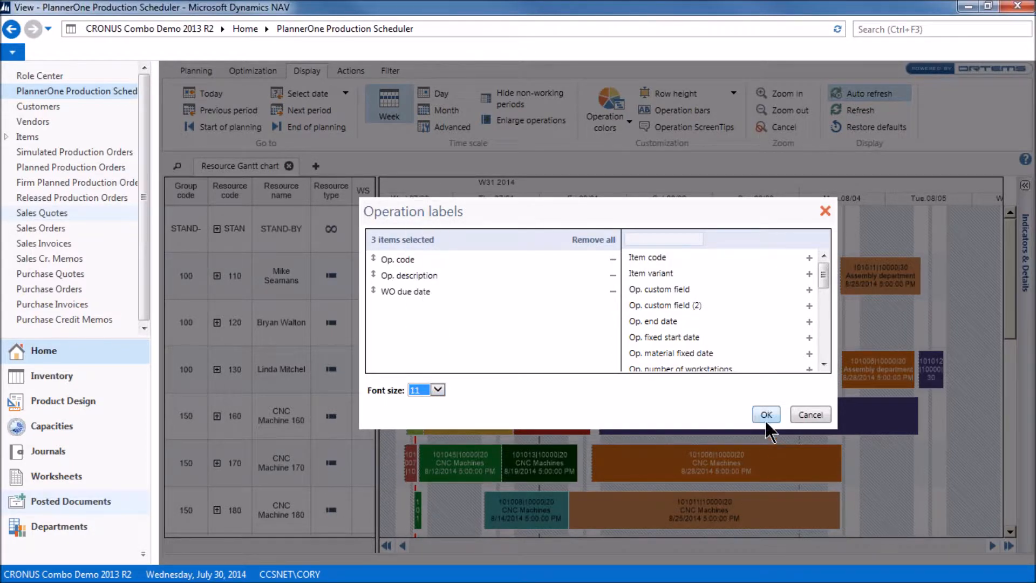
click(766, 415)
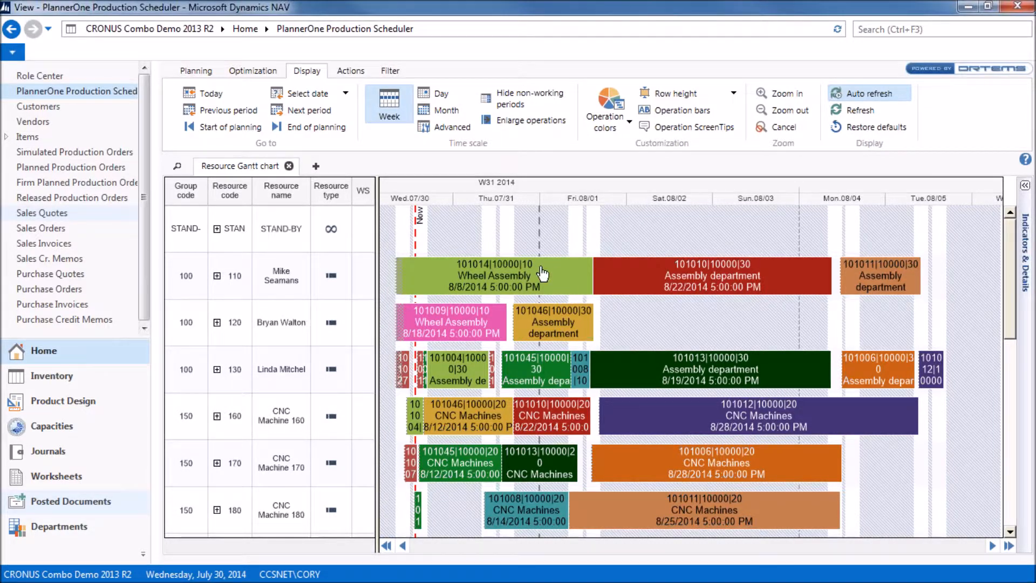
Step: Review the selected and available fields for operation ScreenTips, leaving the selection as it is
mouse_move(513, 276)
click(681, 128)
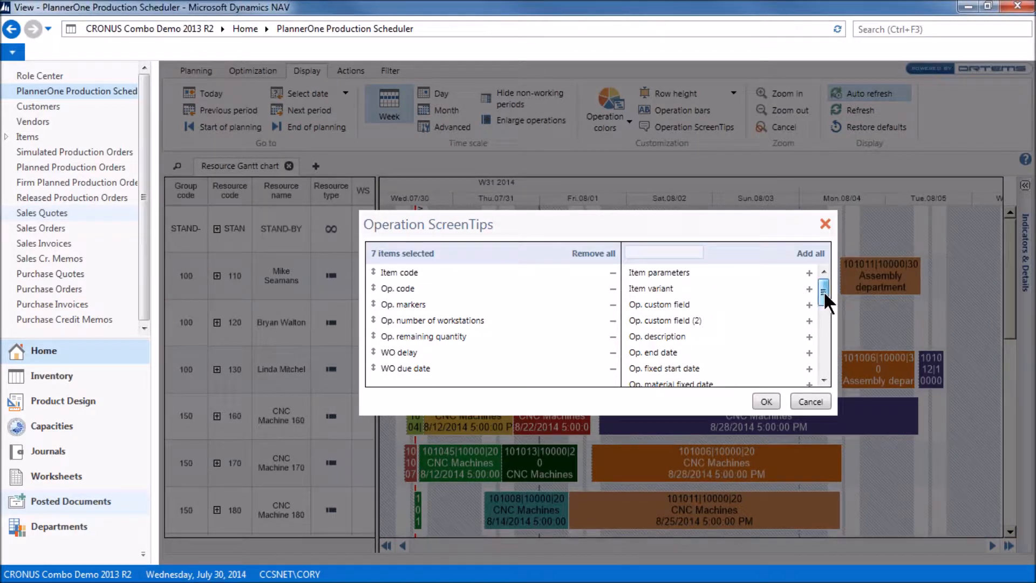
drag(825, 292, 824, 310)
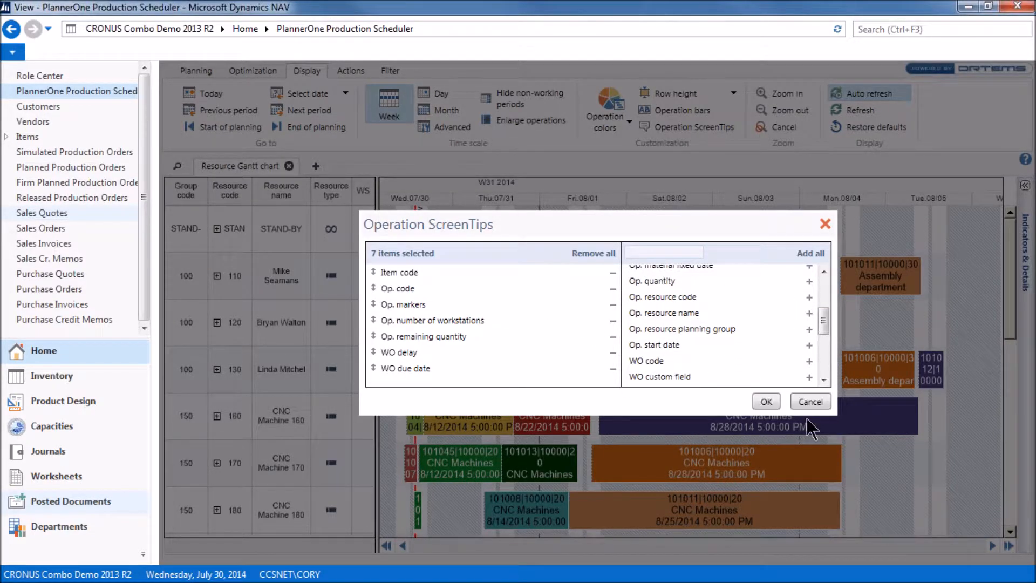
click(811, 403)
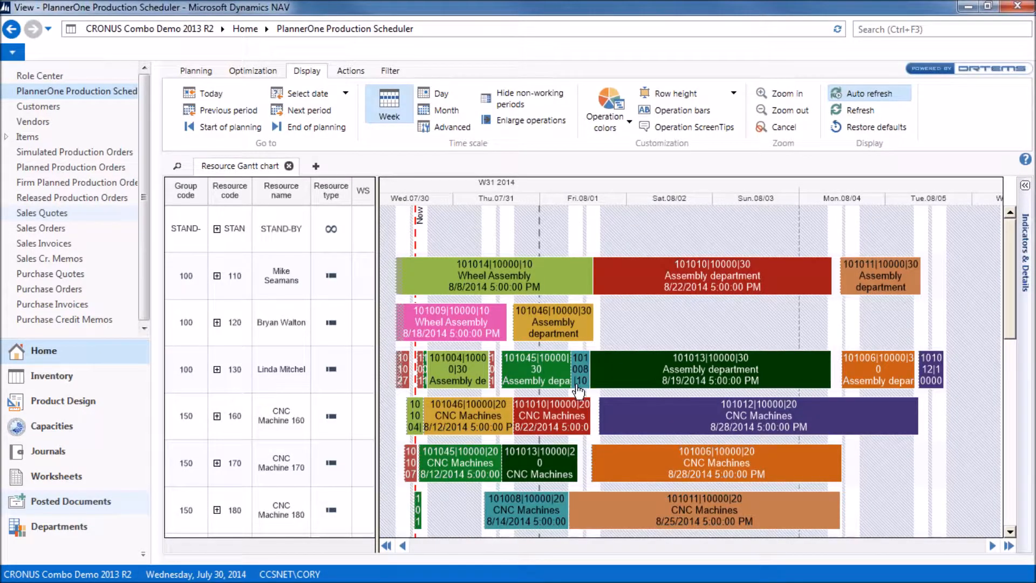
mouse_move(585, 380)
Step: Move the Wheel Assembly operation due 8/8/2014 from resource 110 to the start of resource 120's schedule and end the Move mode
click(365, 73)
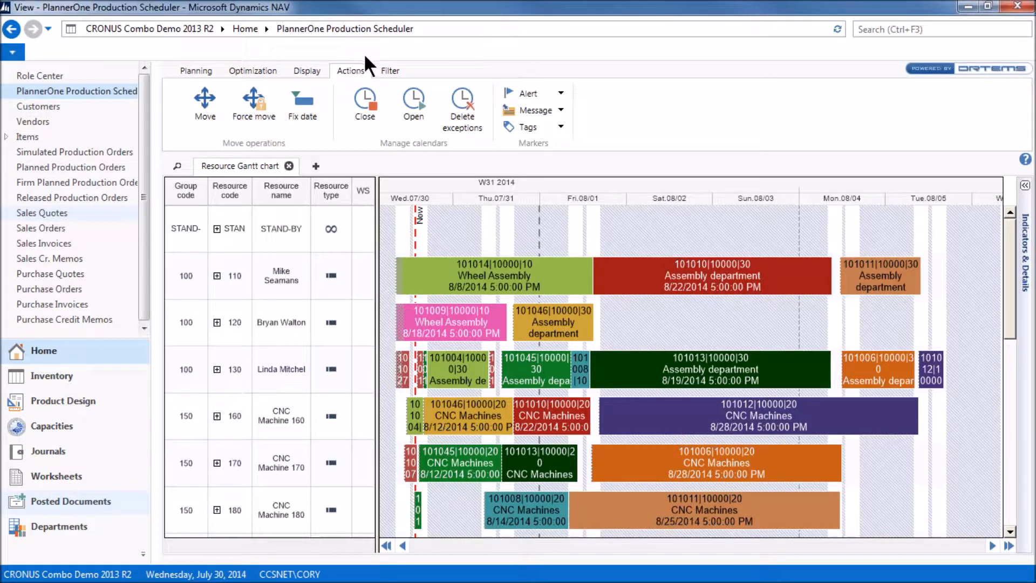
click(219, 106)
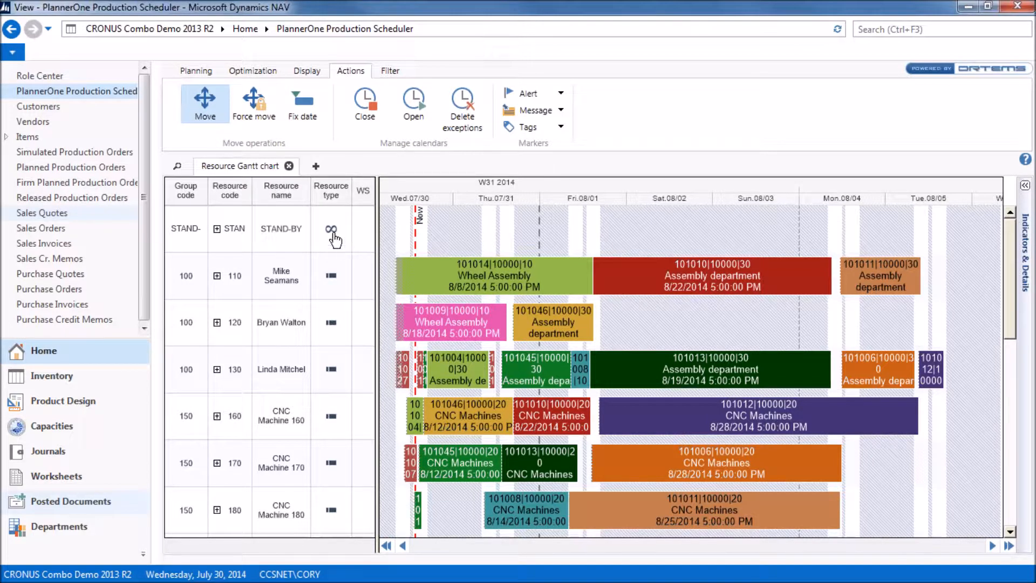
mouse_move(458, 285)
drag(467, 279, 502, 325)
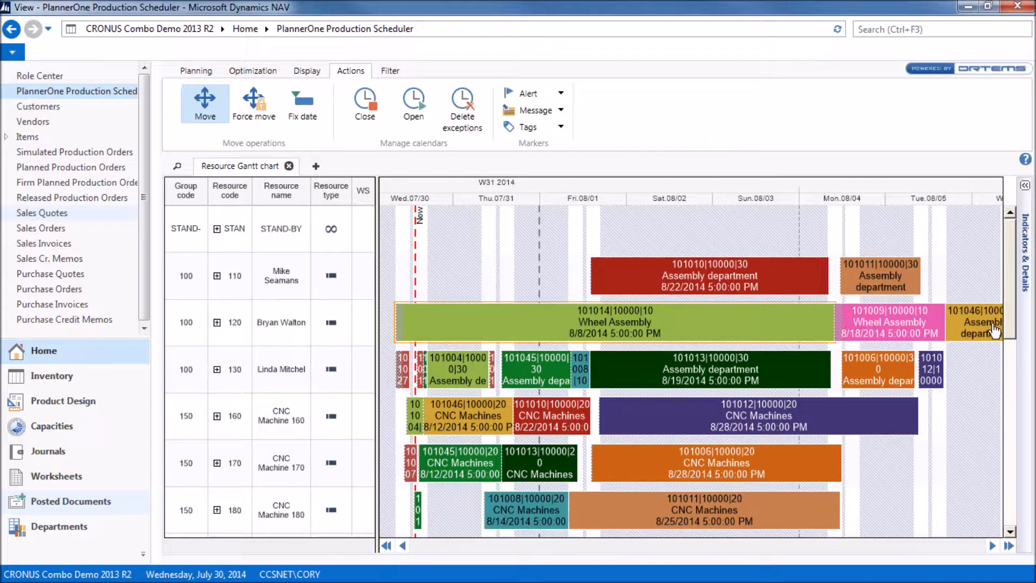
mouse_move(995, 331)
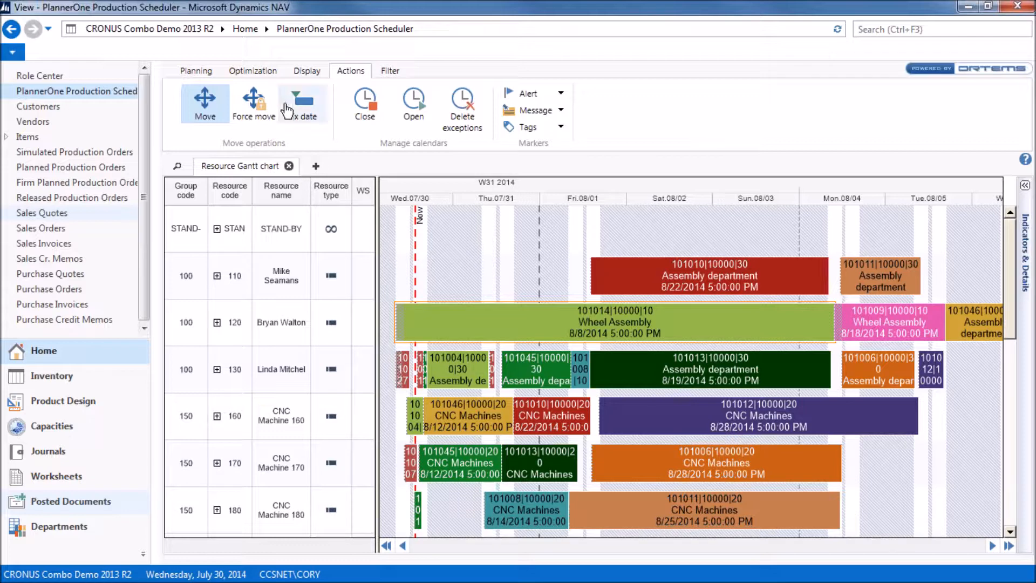
mouse_move(470, 368)
click(223, 109)
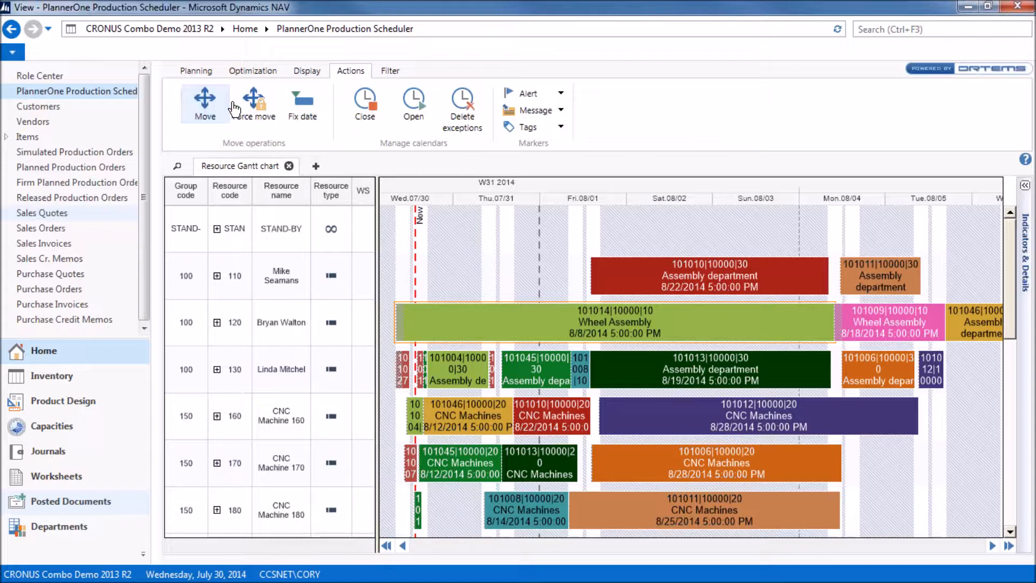
Step: Fix the date of resource 110's Assembly department operation due 8/22/2014 to Monday 08/04
click(309, 111)
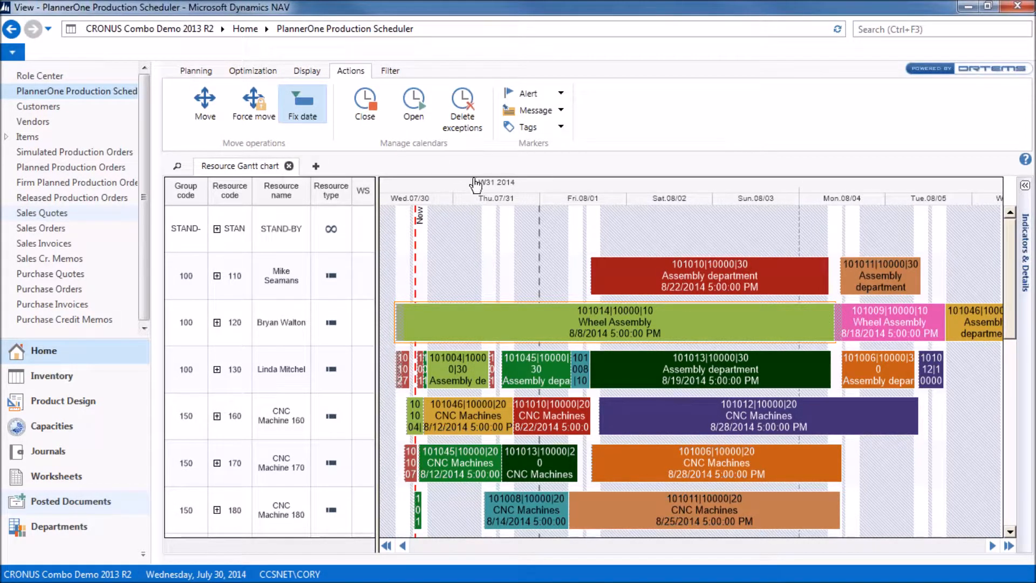
mouse_move(620, 277)
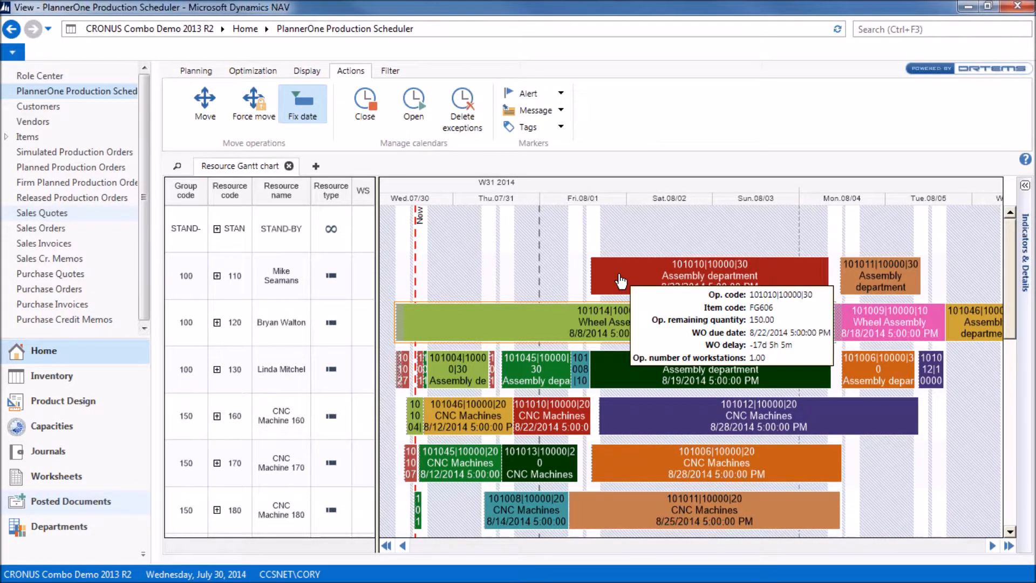
drag(617, 278, 851, 283)
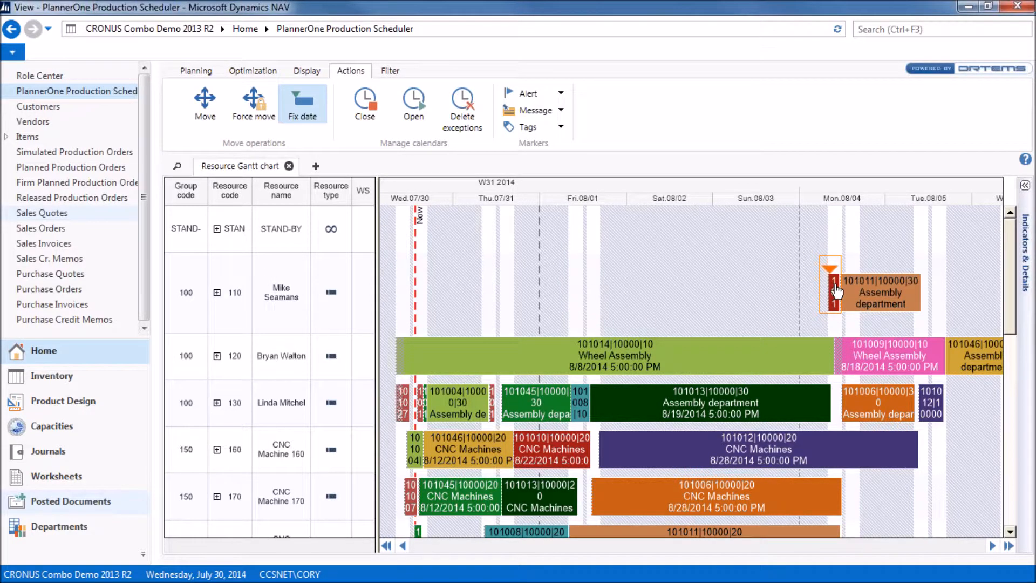
mouse_move(836, 291)
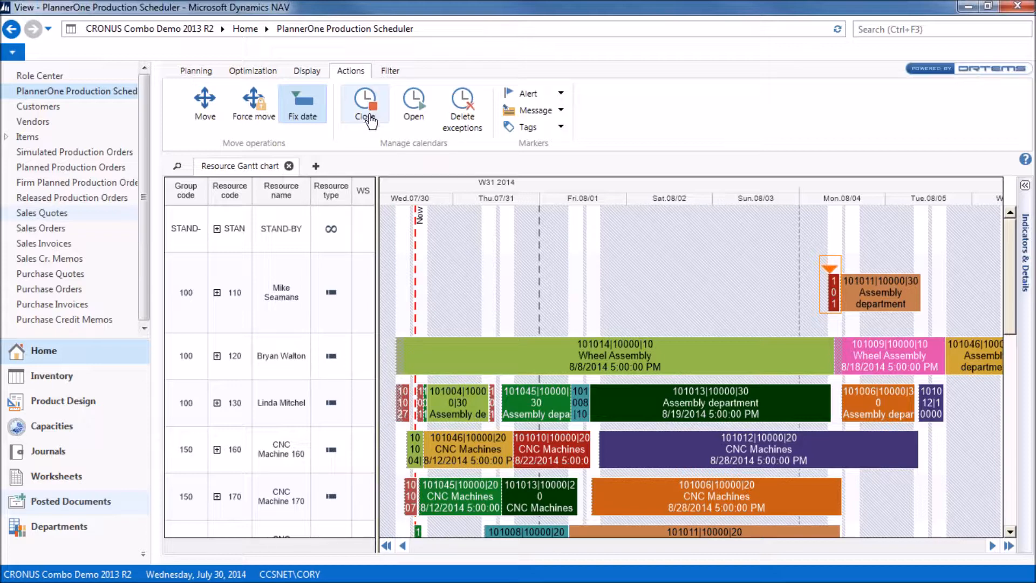
Step: Start a closed calendar exception for resource 130 and set its end date to 8/1/2014
click(284, 417)
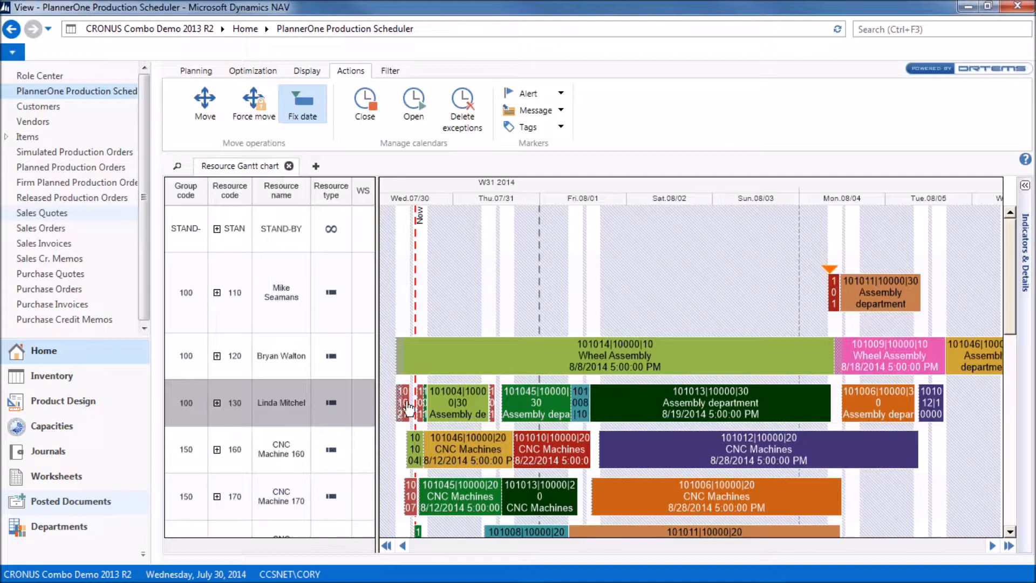
mouse_move(538, 401)
mouse_move(599, 402)
click(371, 100)
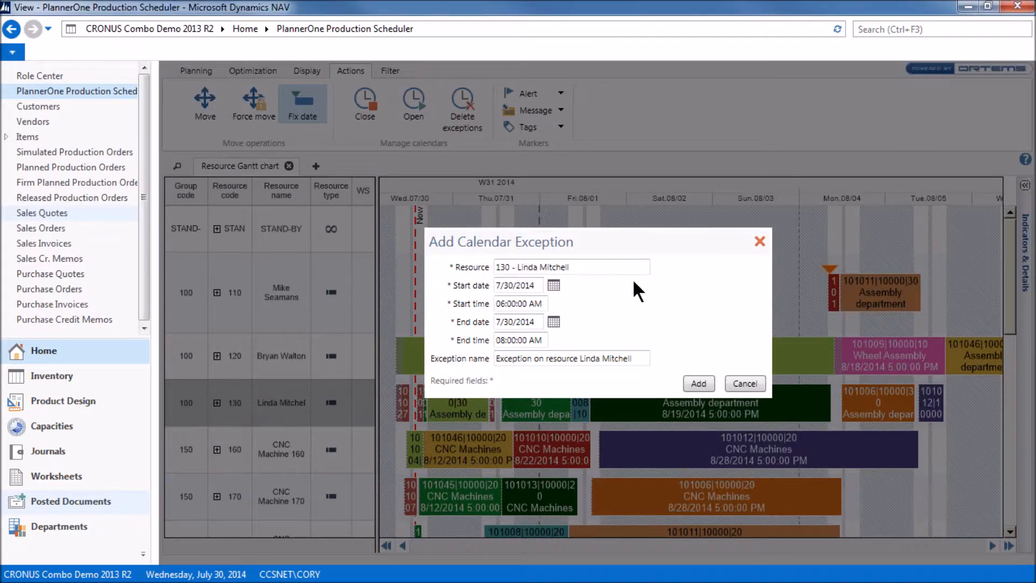
click(554, 322)
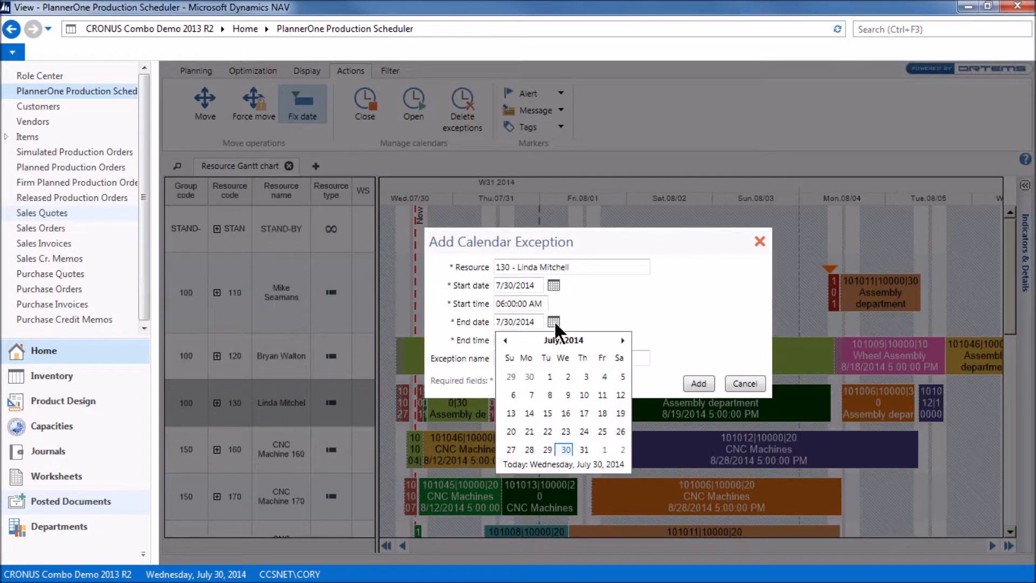
click(605, 450)
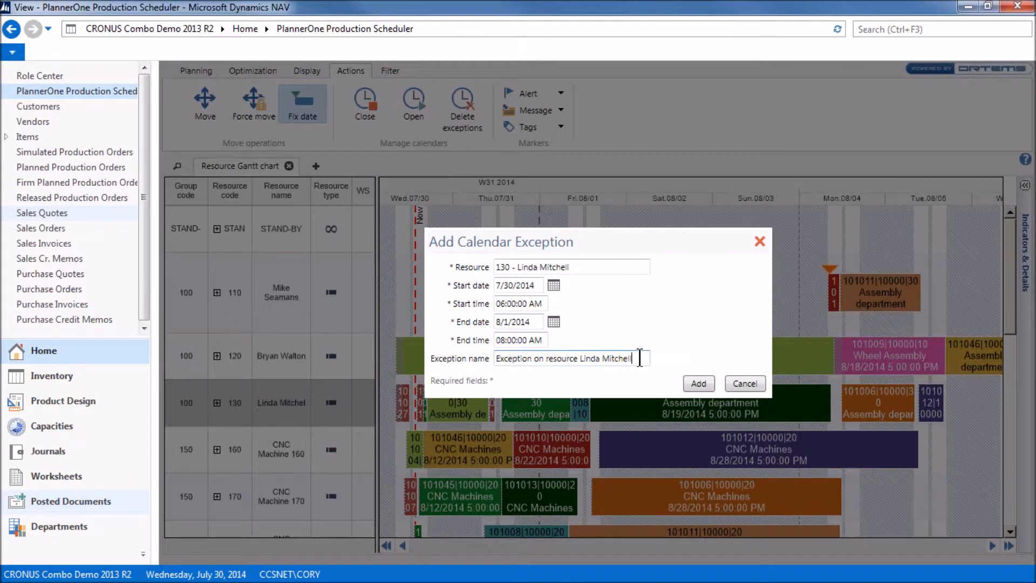
Step: Name the closed exception with the resource's full name followed by "on vacation" and add it to the calendar
drag(576, 358, 419, 357)
key(BackSpace)
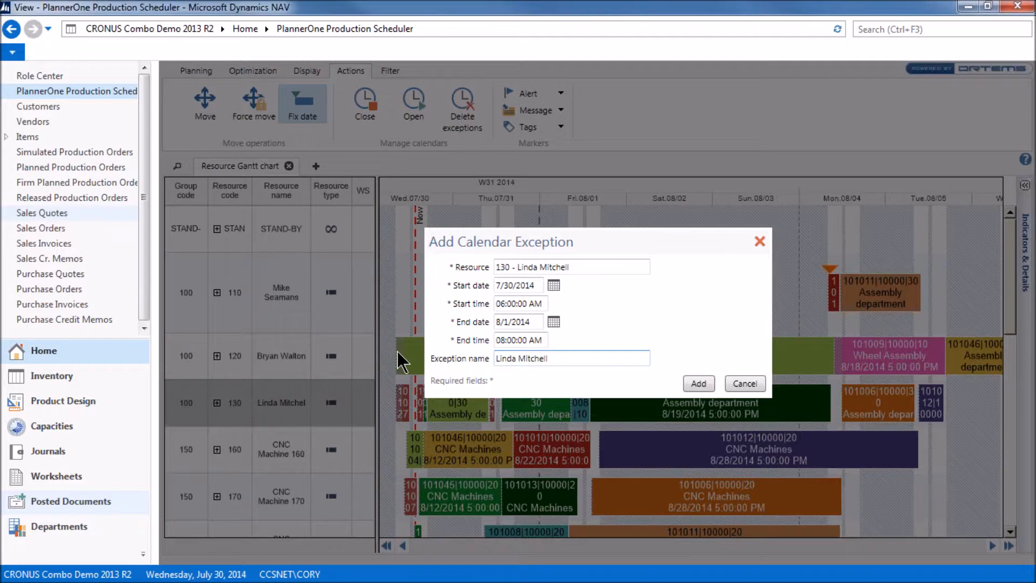
key(Delete)
key(Delete)
text(l)
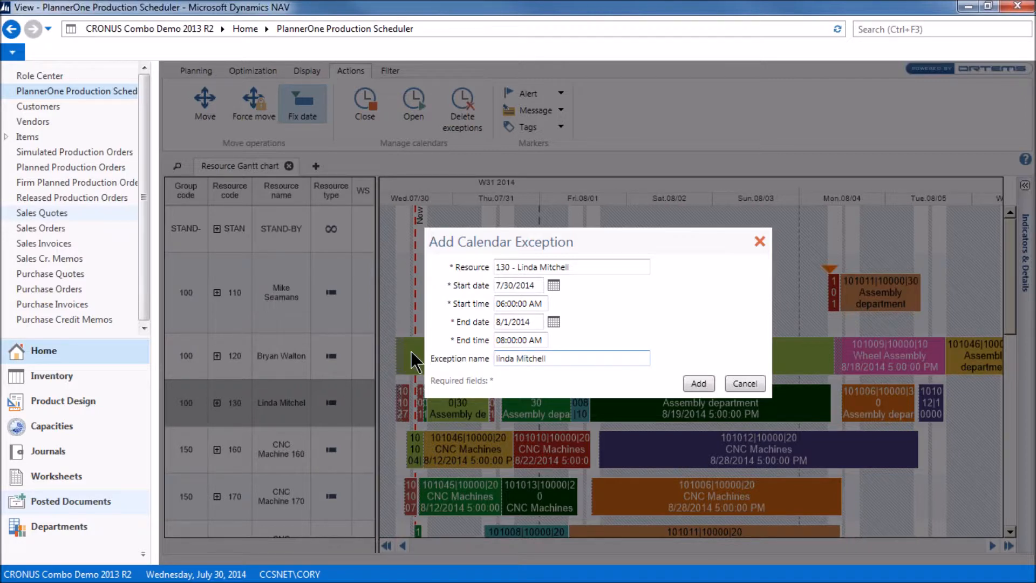
click(567, 357)
click(699, 384)
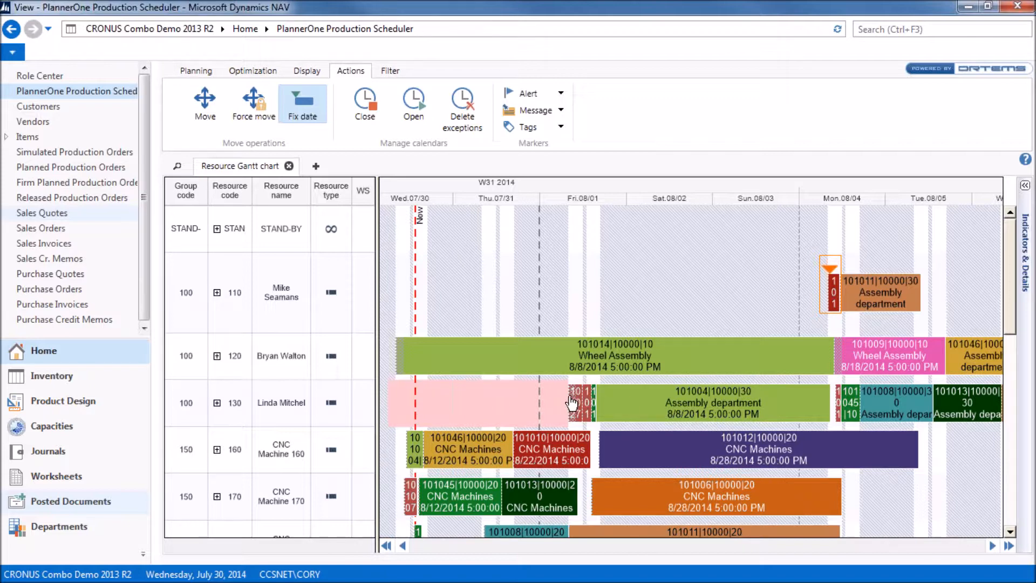
Step: Add an opened calendar exception named "overtime" for resource 130 with start date 8/2/2014 and end date 8/3/2014
mouse_move(590, 400)
click(413, 103)
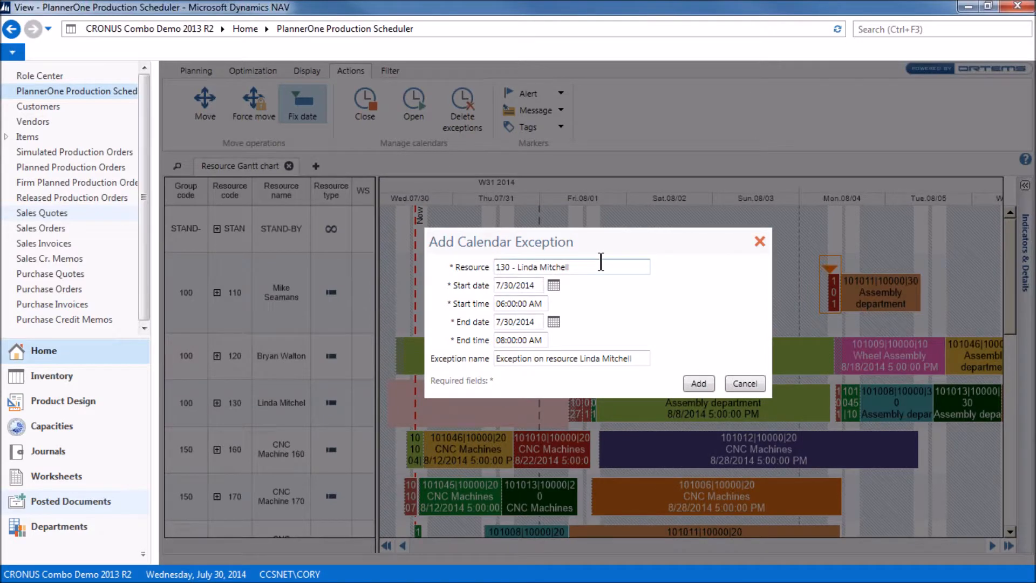
click(553, 285)
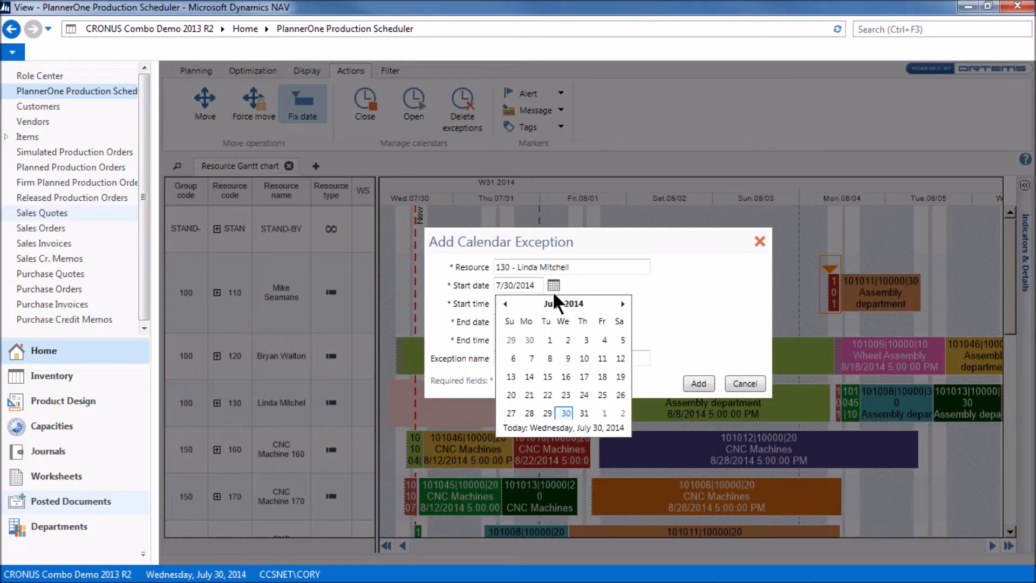
click(622, 414)
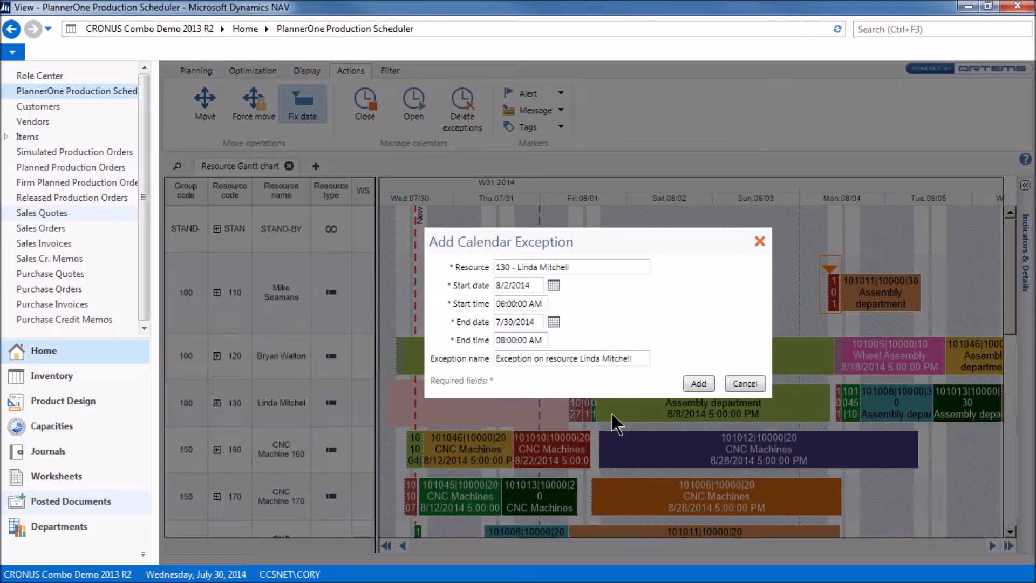
click(553, 322)
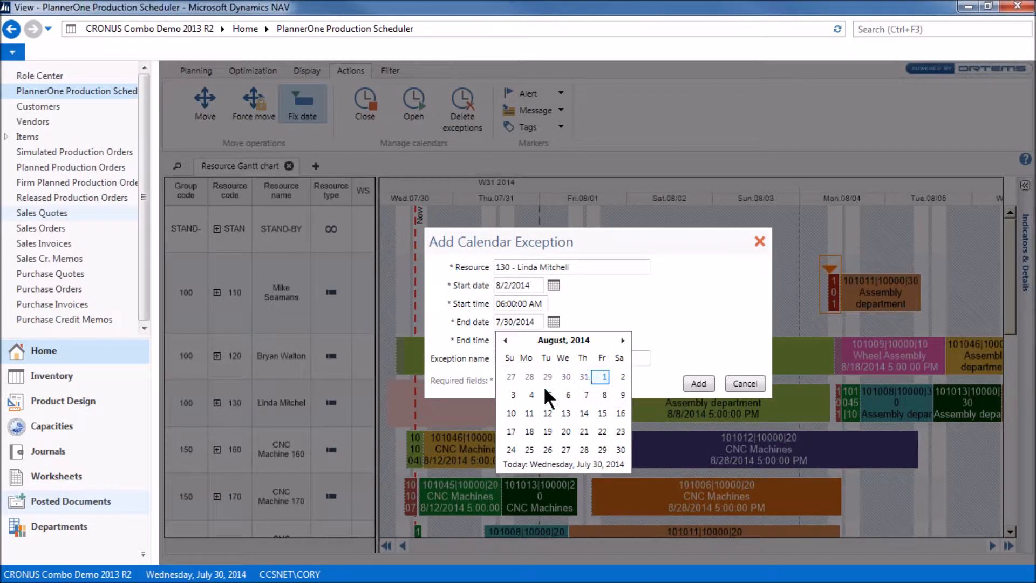
click(513, 394)
drag(634, 362, 383, 351)
text(overtime)
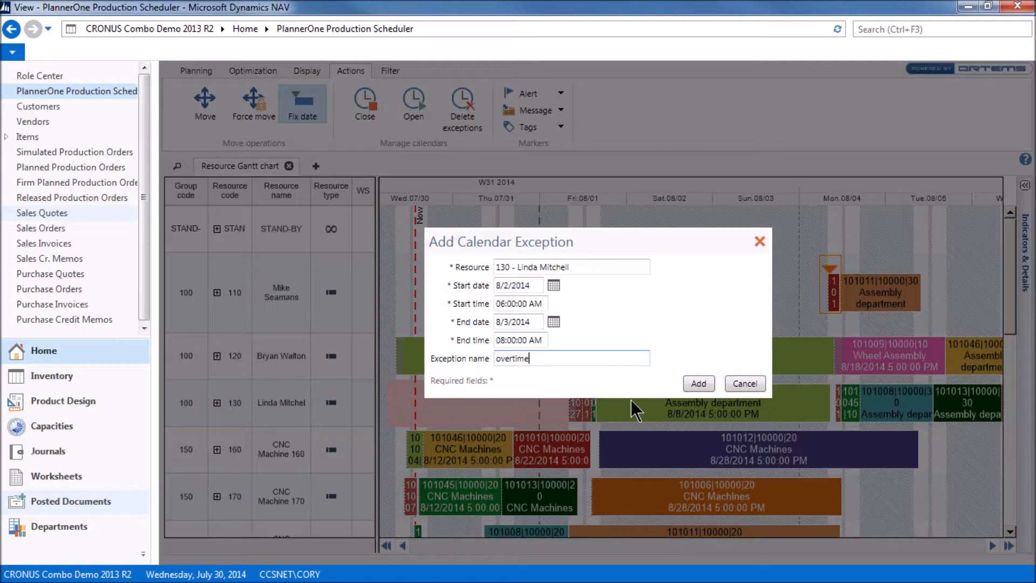
click(709, 379)
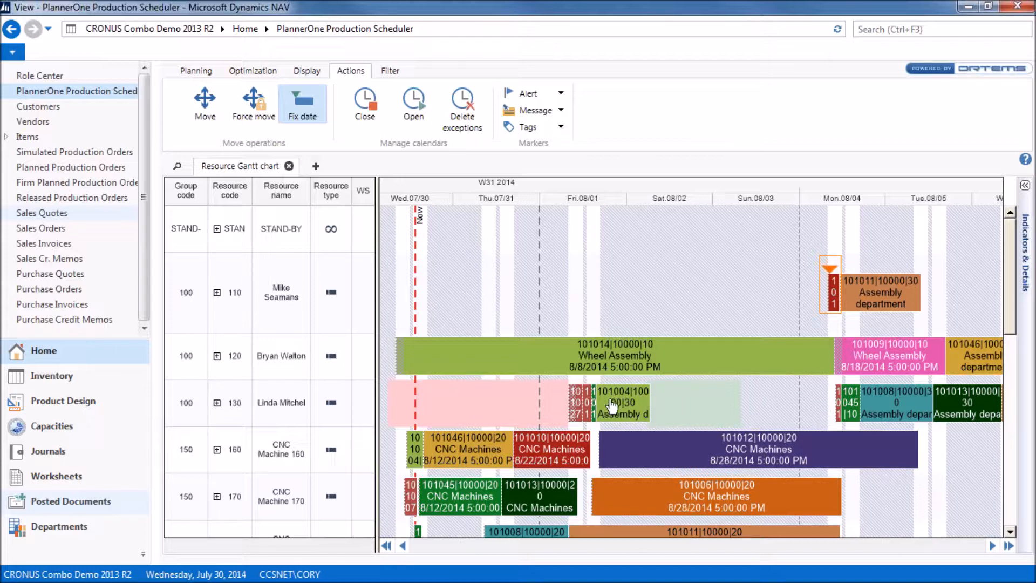
Step: Delete both the closed vacation exception and the opened overtime exception from resource 130's calendar
mouse_move(616, 415)
mouse_move(645, 384)
click(462, 103)
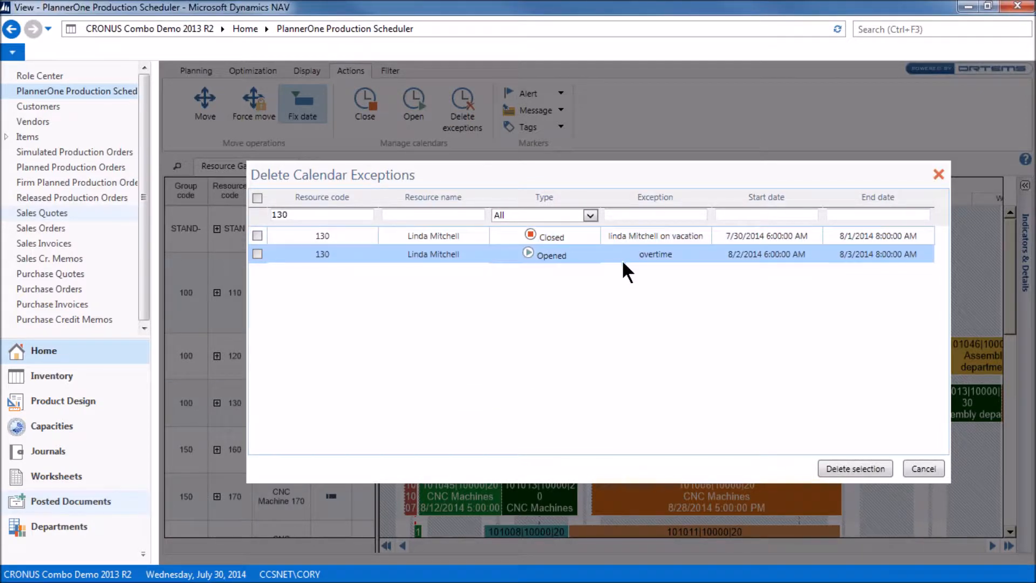
click(257, 235)
click(257, 254)
click(837, 469)
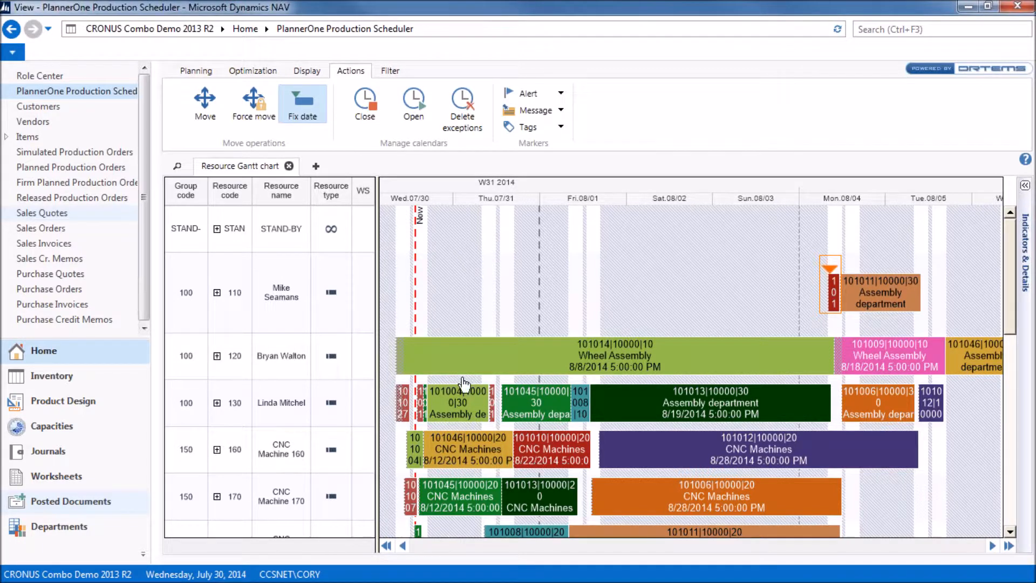
Step: Review the alert, message and tag marker types available for marking operations
mouse_move(452, 409)
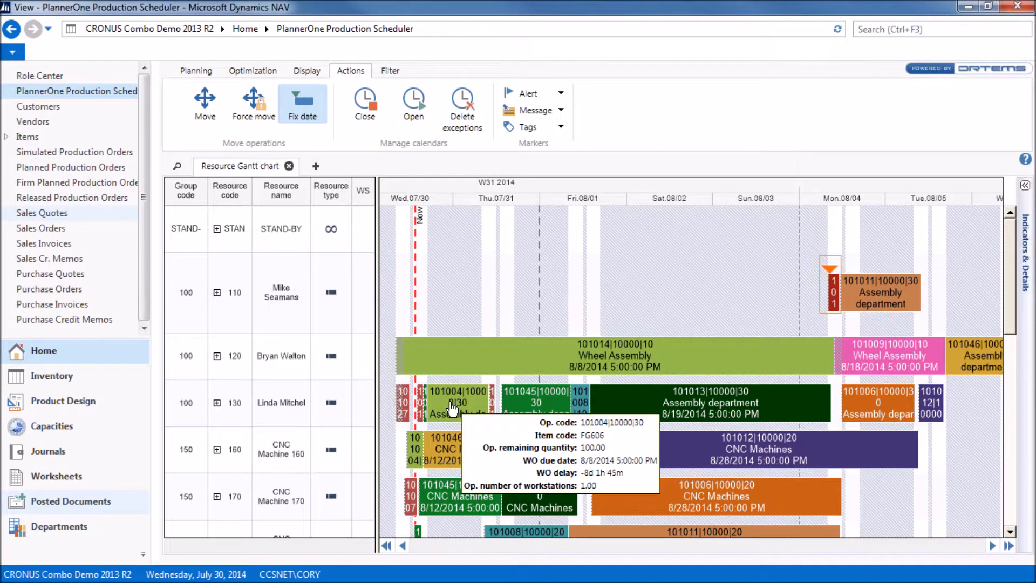
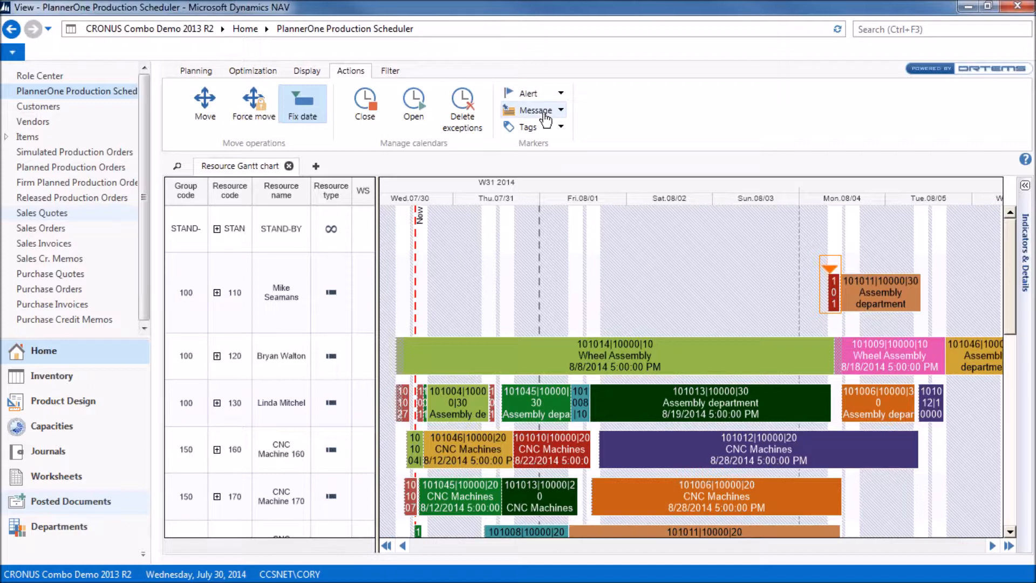
click(544, 94)
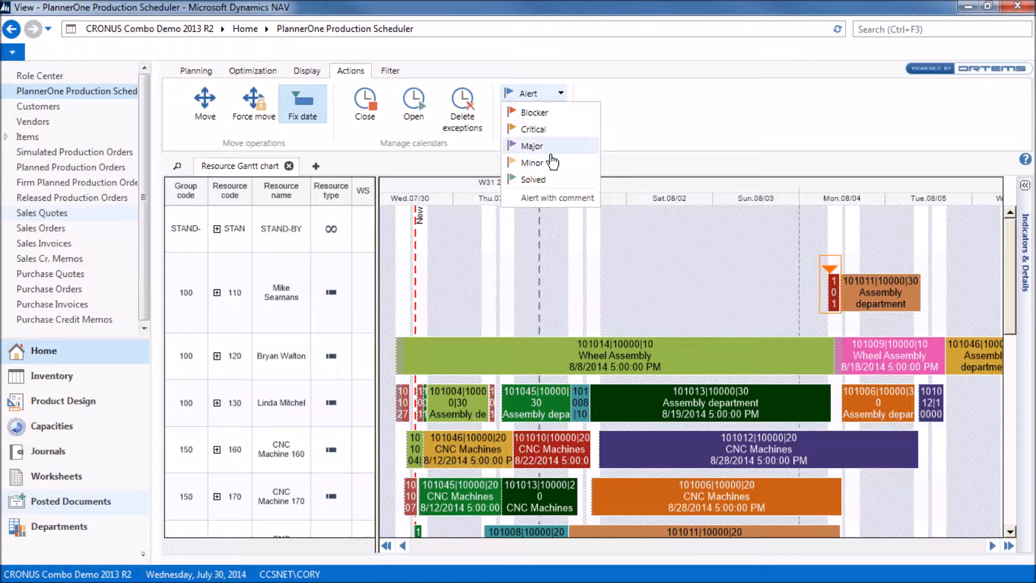
click(546, 112)
click(544, 110)
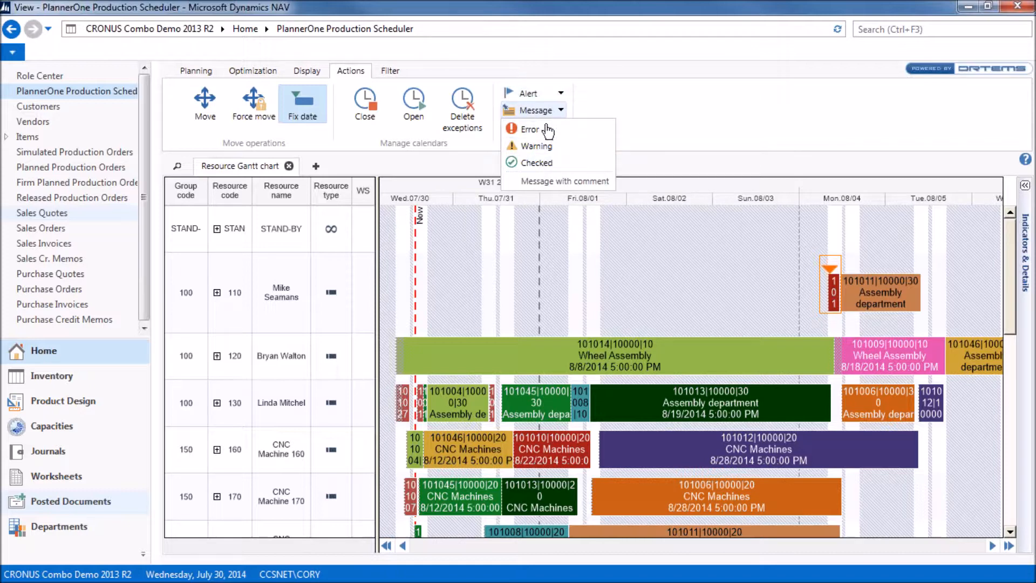
click(544, 110)
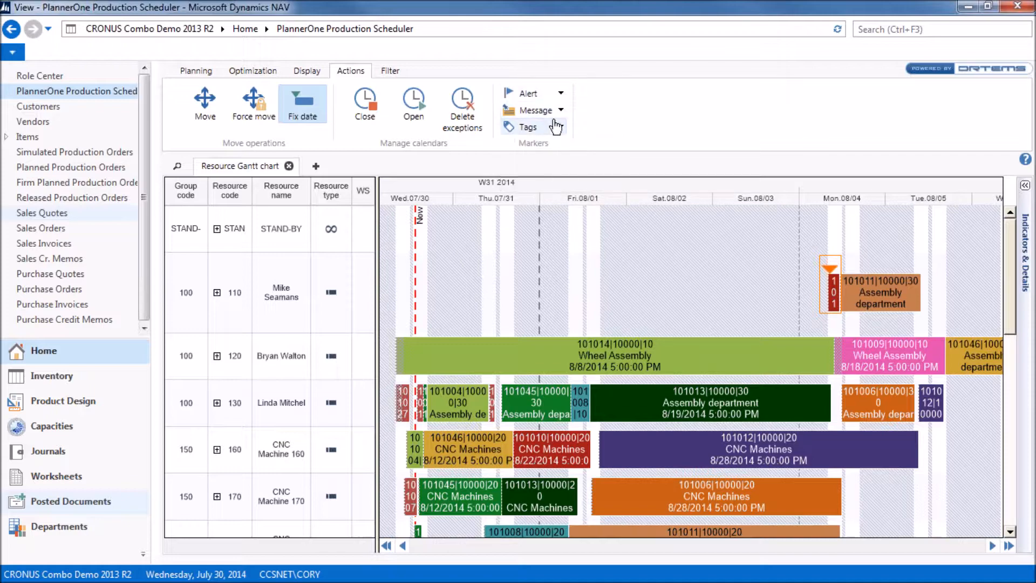
click(539, 128)
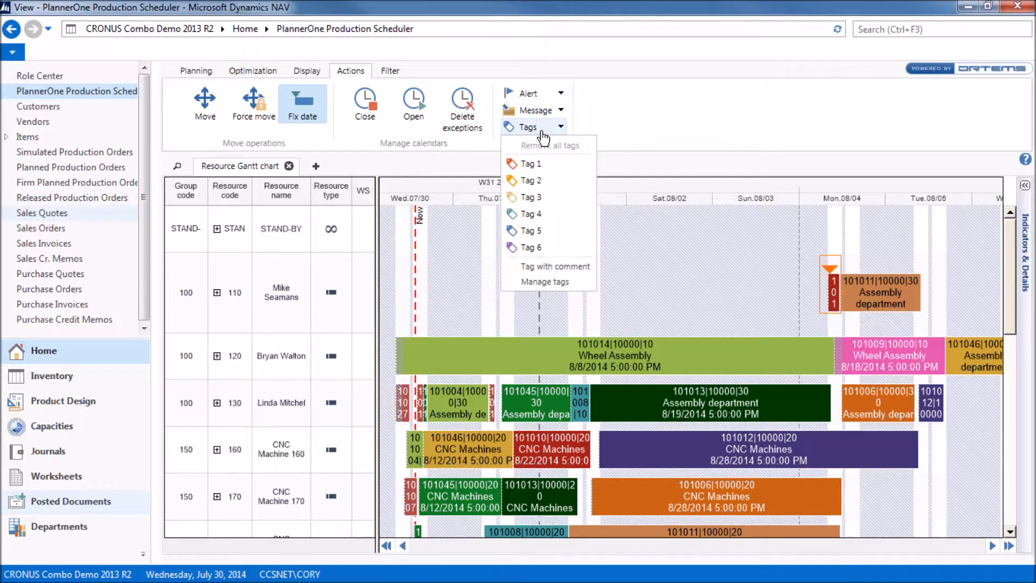
Step: Try adding a new tag in the tag manager and browse the available icons, discarding the changes
click(545, 281)
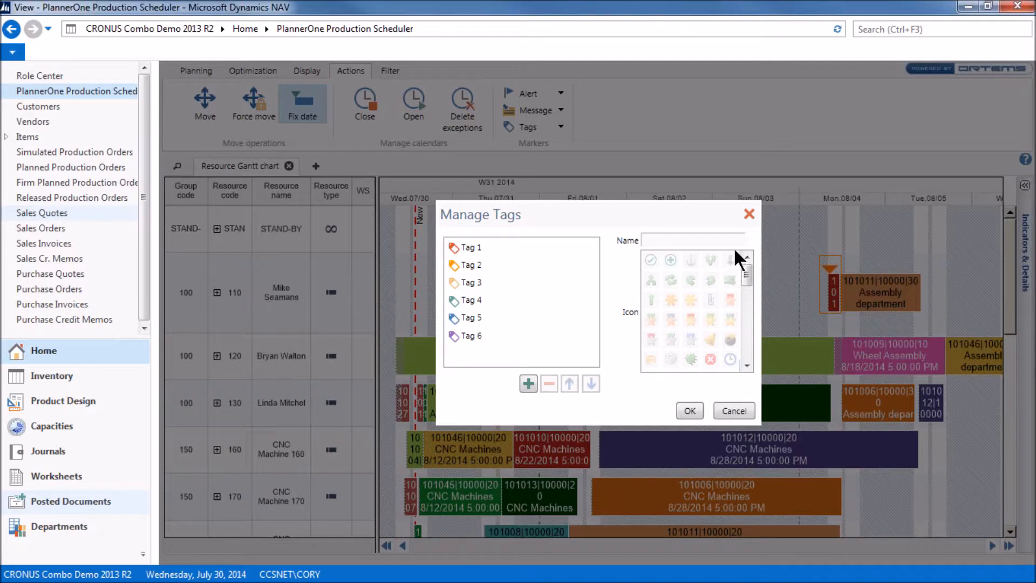
click(528, 384)
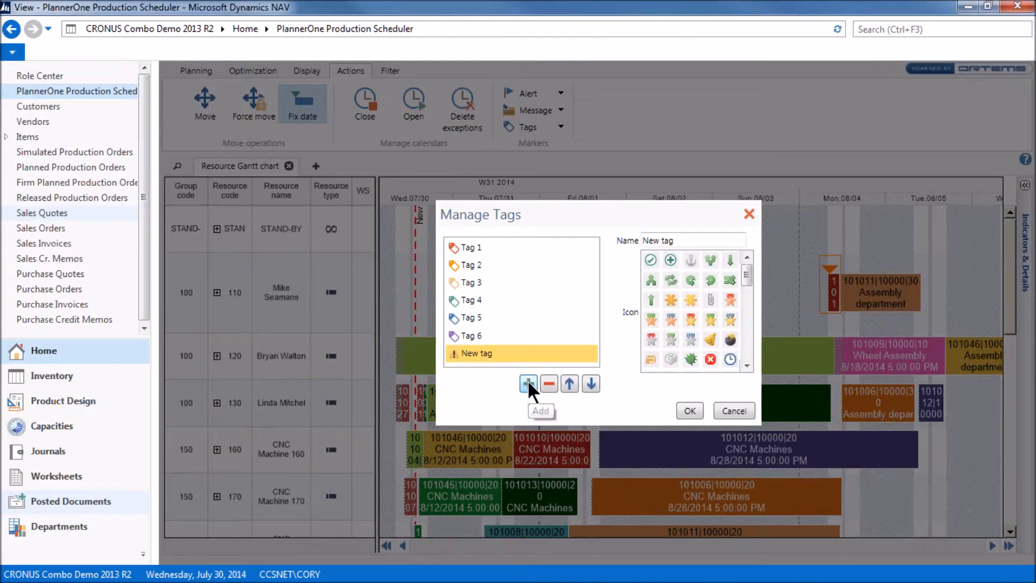
drag(746, 266, 744, 327)
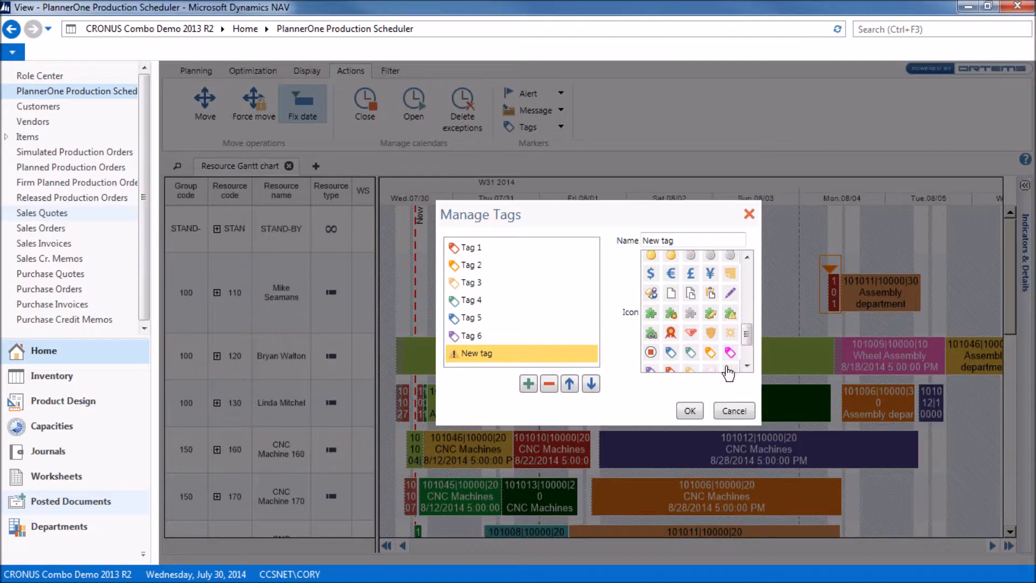
click(733, 411)
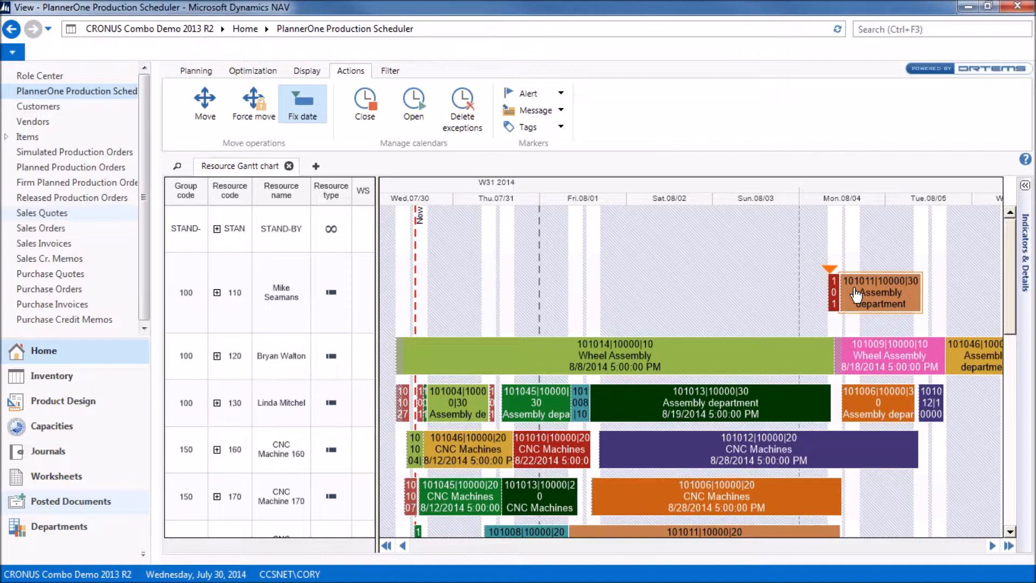
Step: Mark operation 101011|10000|30 with a Critical alert and change the alert to Solved
click(532, 93)
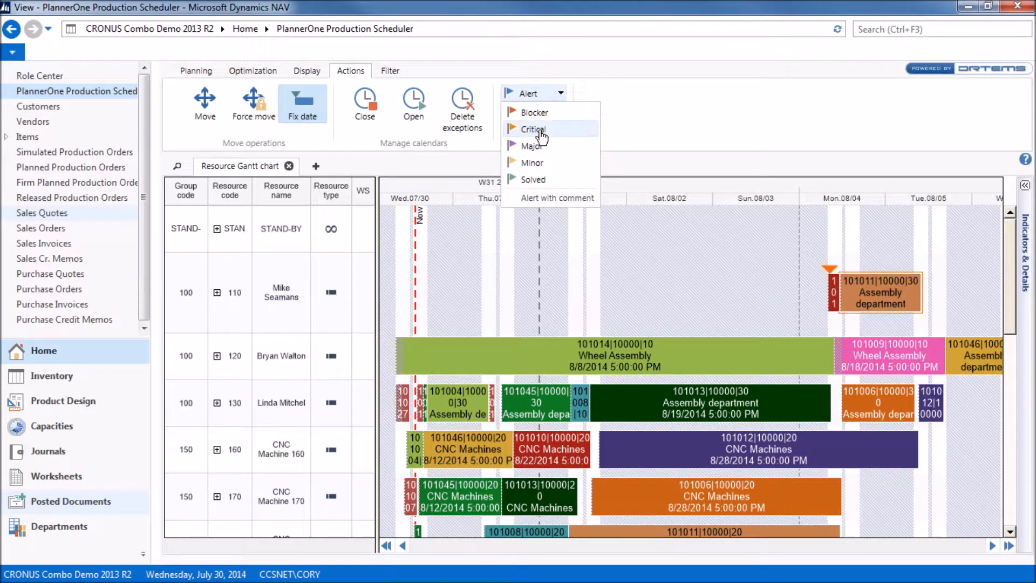
click(539, 129)
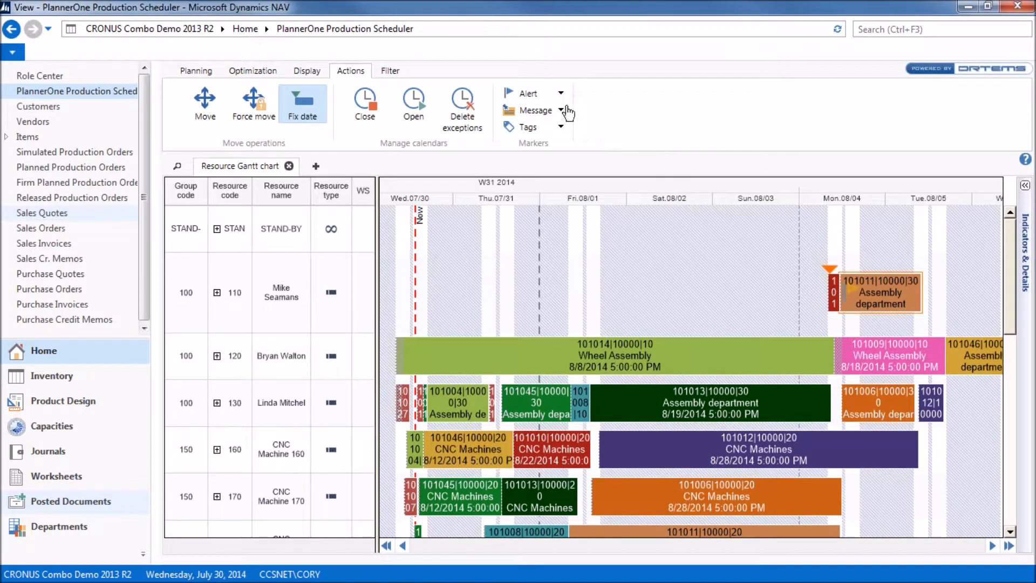
click(556, 93)
click(526, 162)
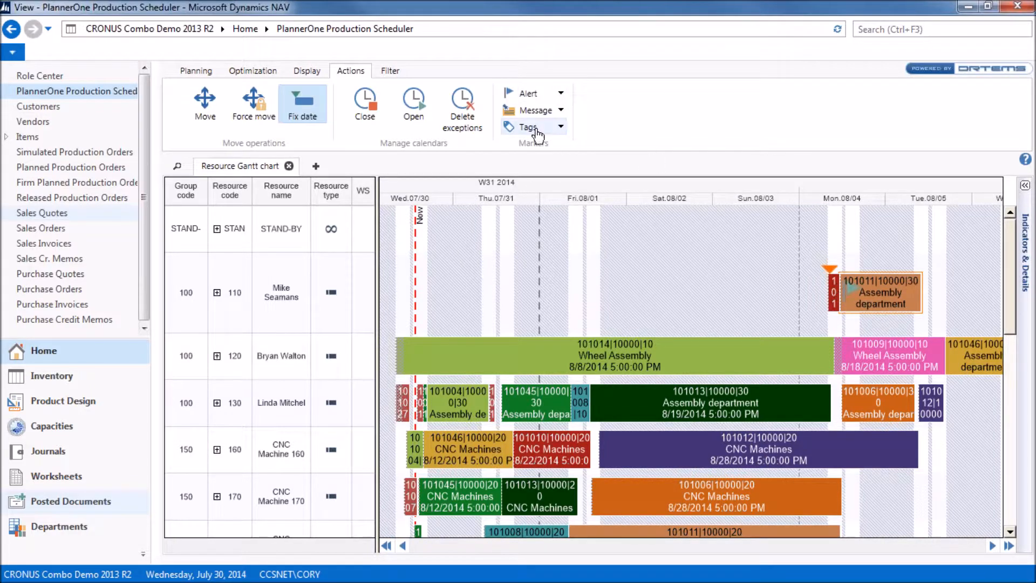
Step: Attach the comment "must apply specials labels" to the Solved alert on operation 101011|10000|30
click(535, 93)
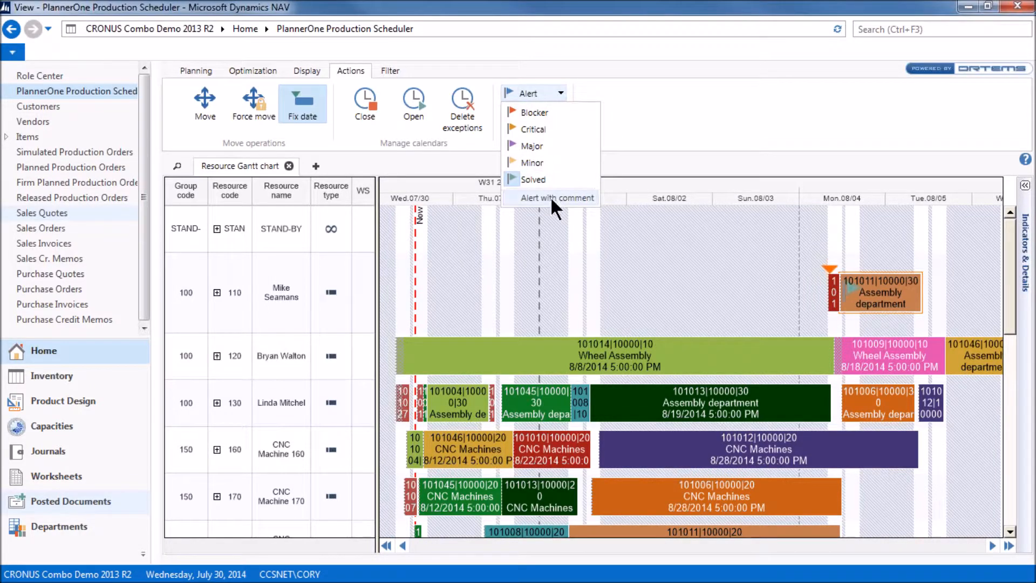
click(554, 199)
text(must apply specials labels)
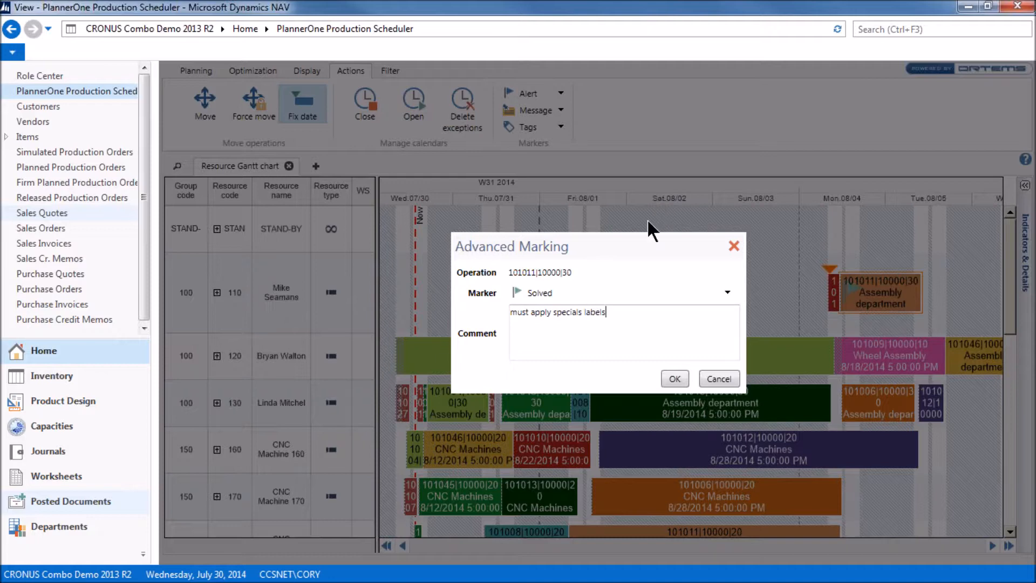
click(674, 379)
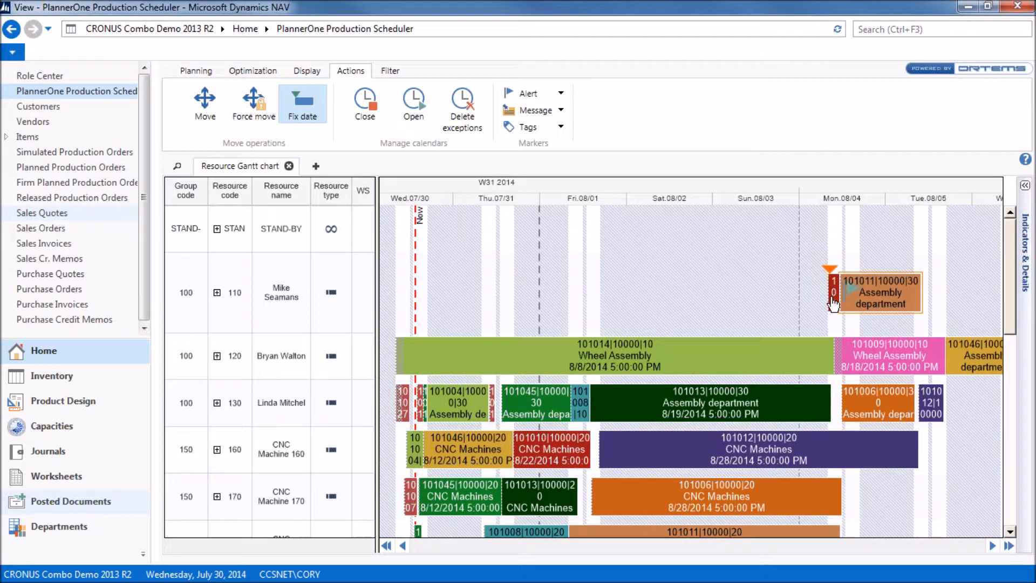
Step: Check the markers in the details of operation 101011|10000|30 and remove its Solved alert
mouse_move(857, 291)
mouse_move(1026, 223)
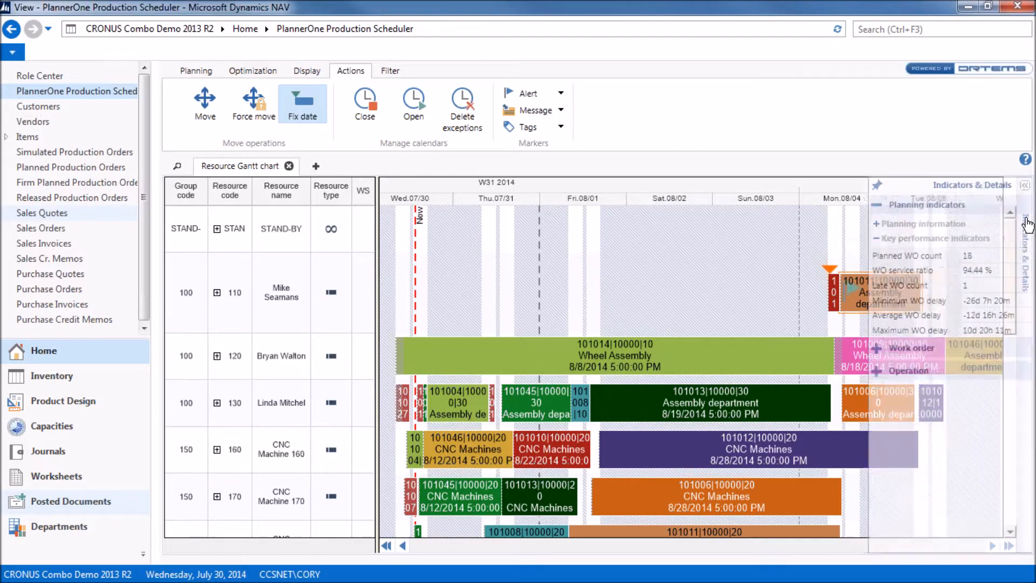
click(832, 371)
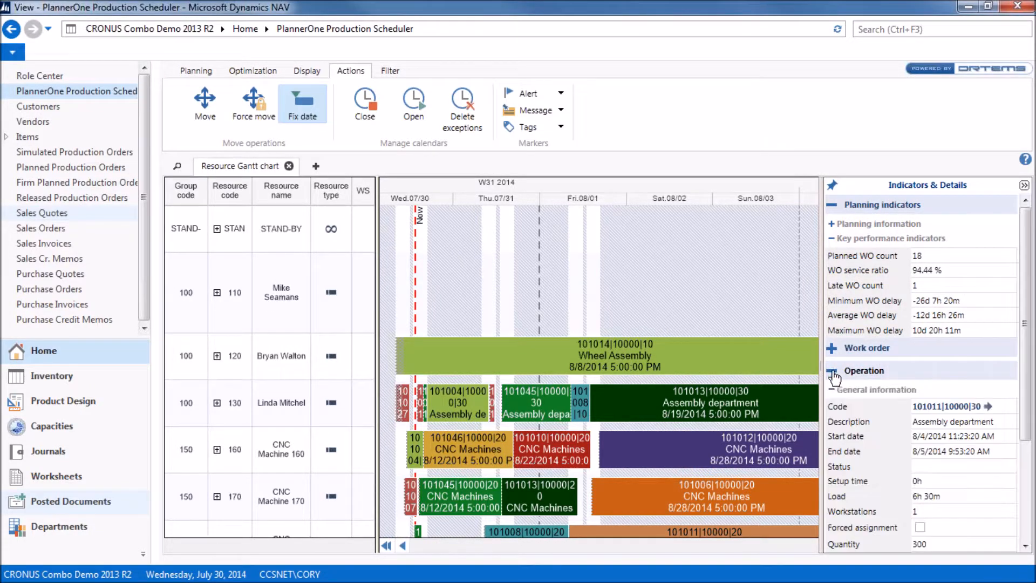
scroll(871, 454, down, 3)
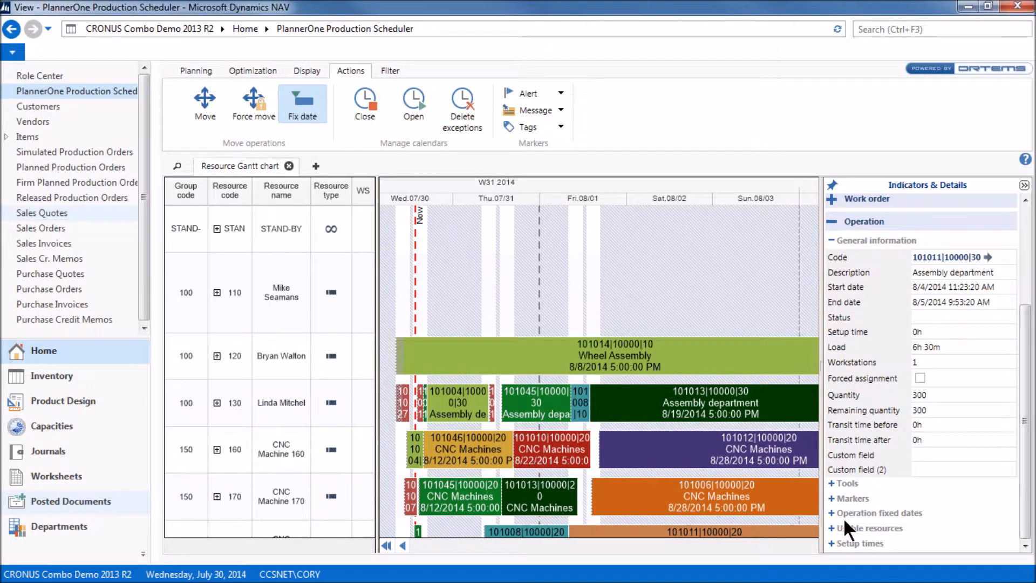
click(833, 499)
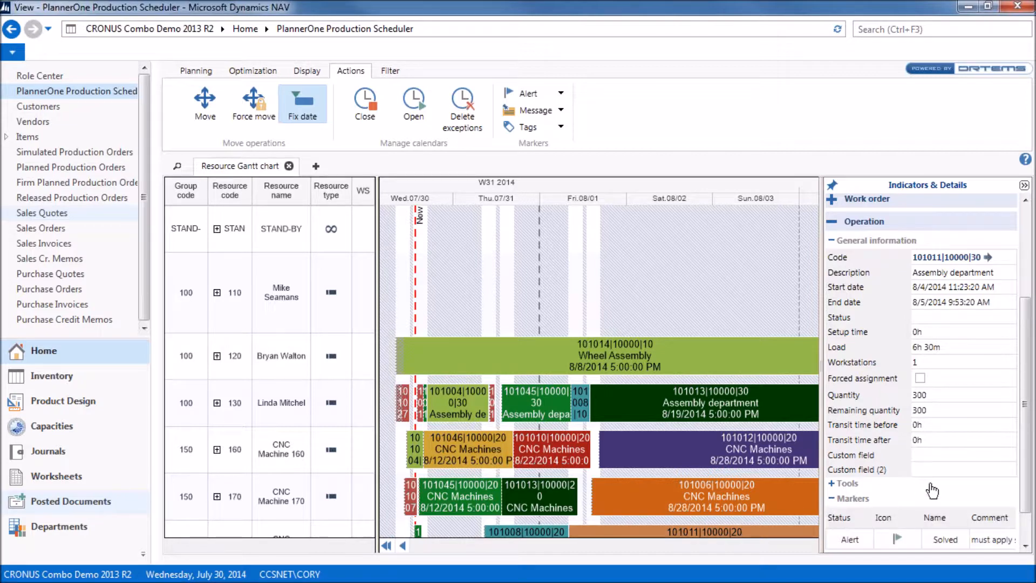
scroll(932, 491, down, 1)
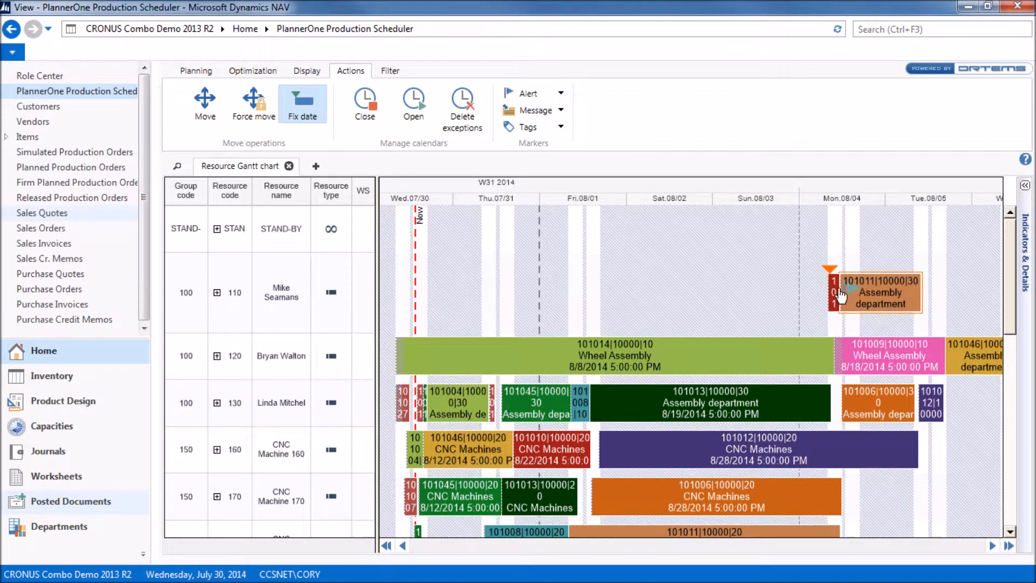
click(560, 92)
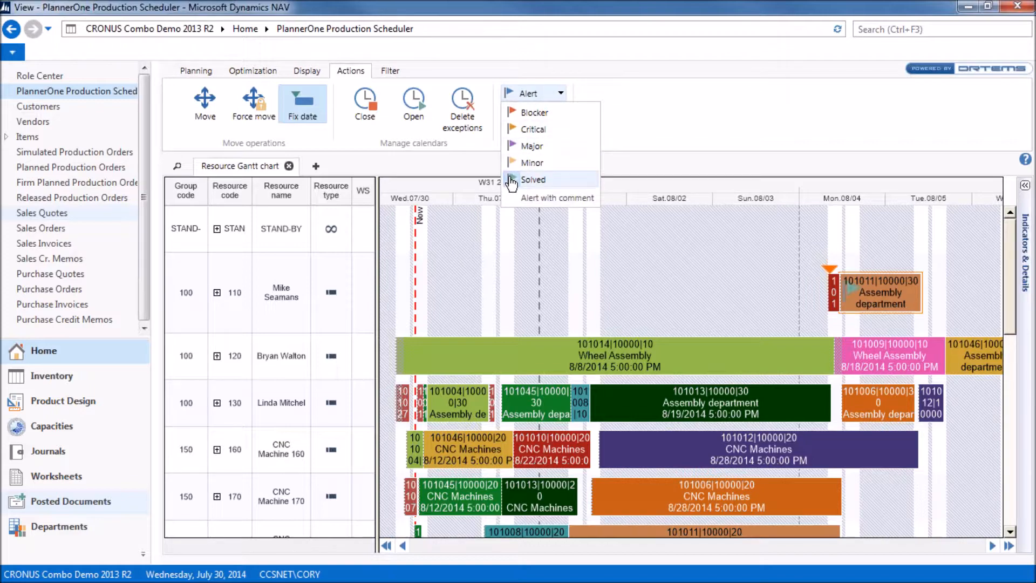
click(511, 179)
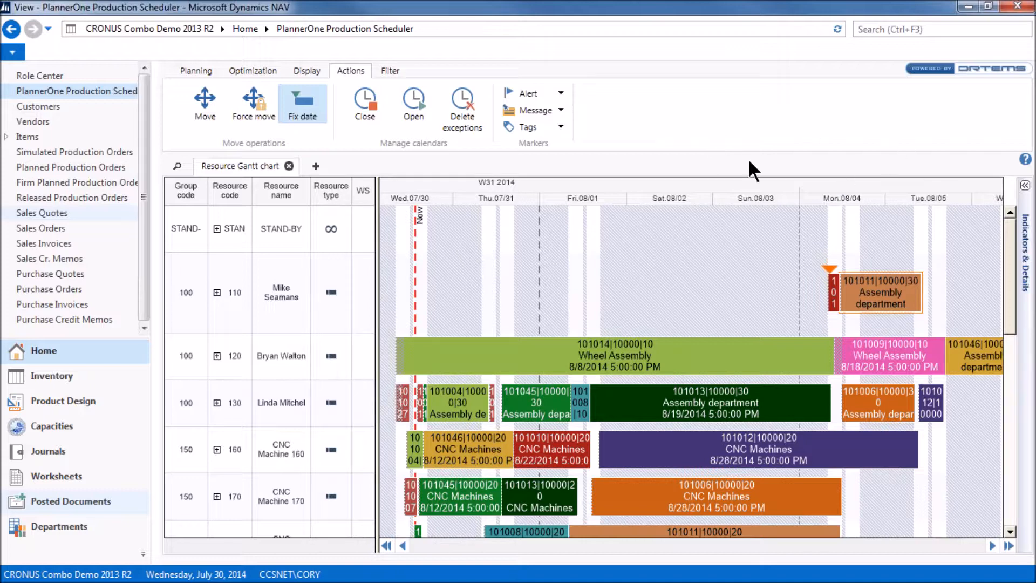
Step: Review the list of resources offered for filtering and sorting without applying a filter
click(394, 73)
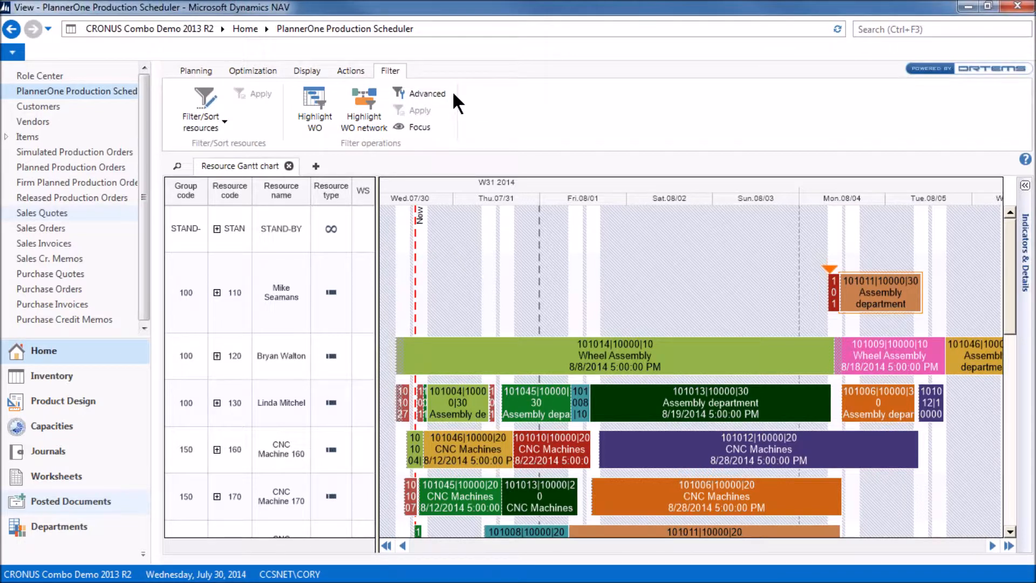
click(210, 128)
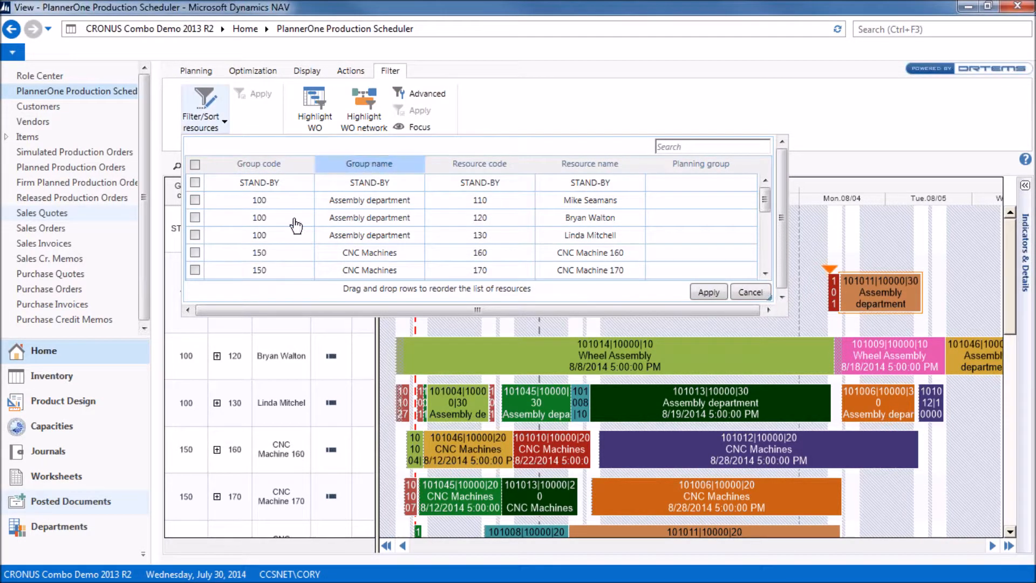
mouse_move(760, 197)
mouse_down()
mouse_move(766, 225)
mouse_move(761, 196)
mouse_up()
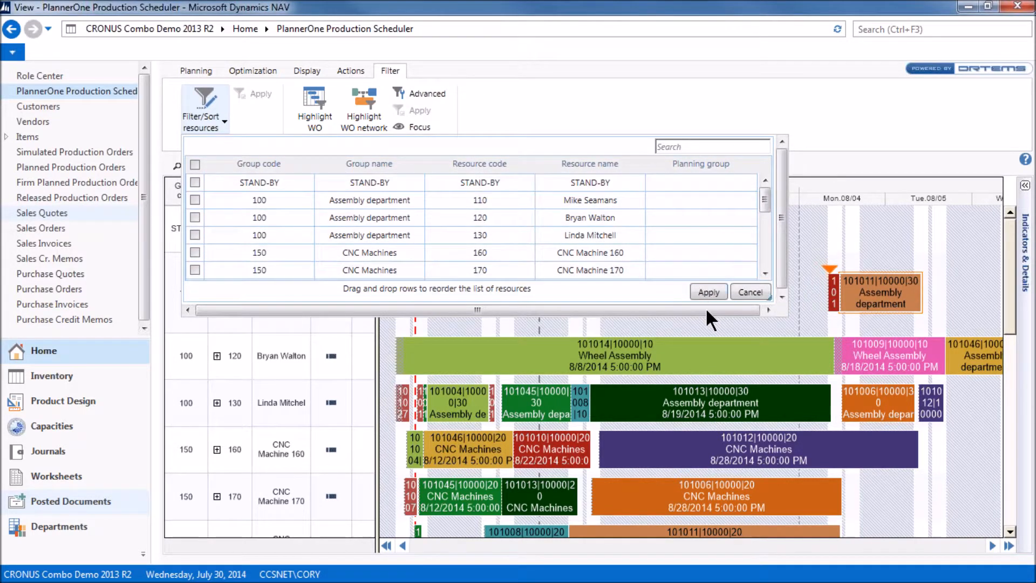
click(748, 292)
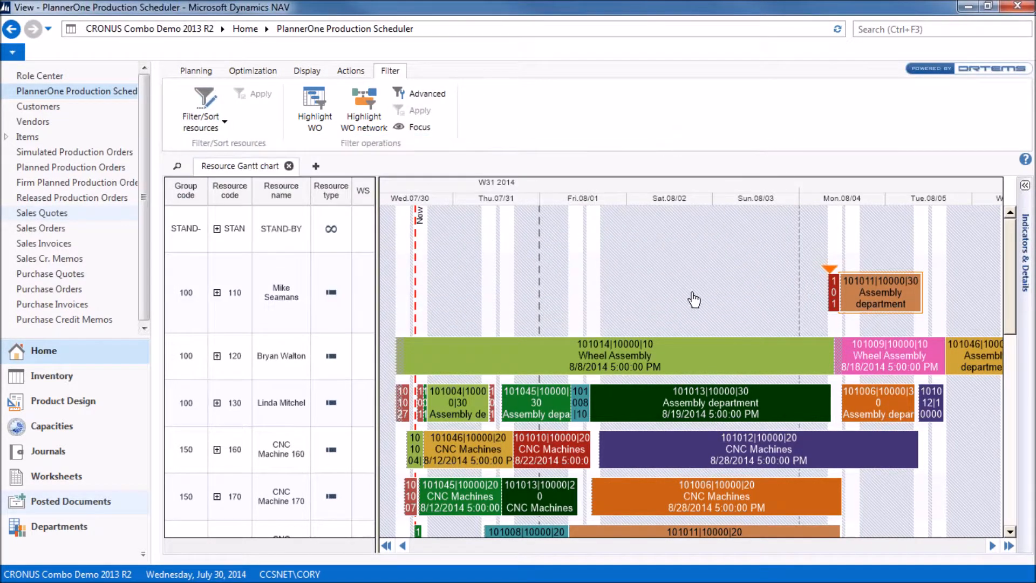
Step: Open a second Resource Gantt chart and set its row height to Medium
click(316, 168)
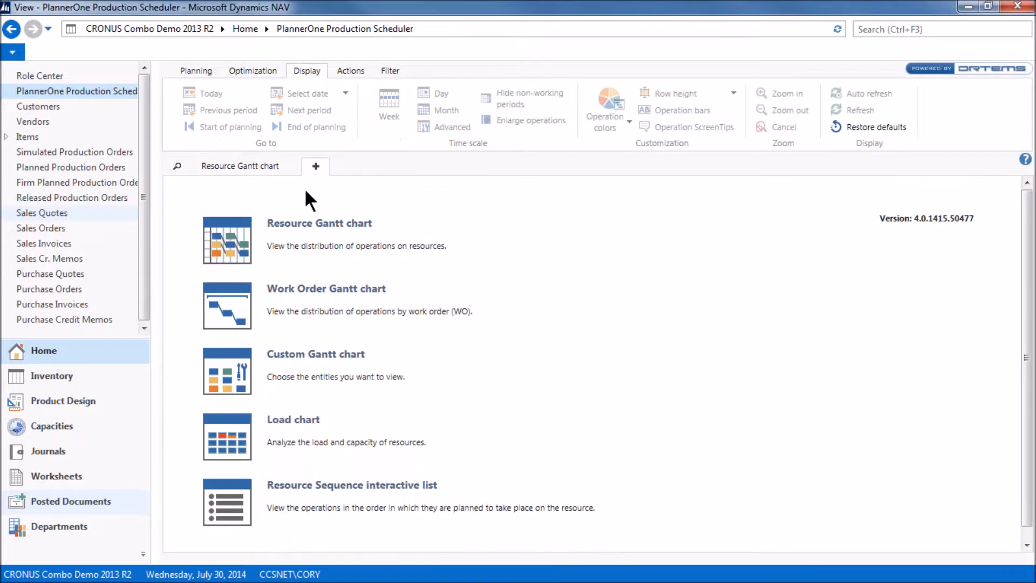
click(234, 241)
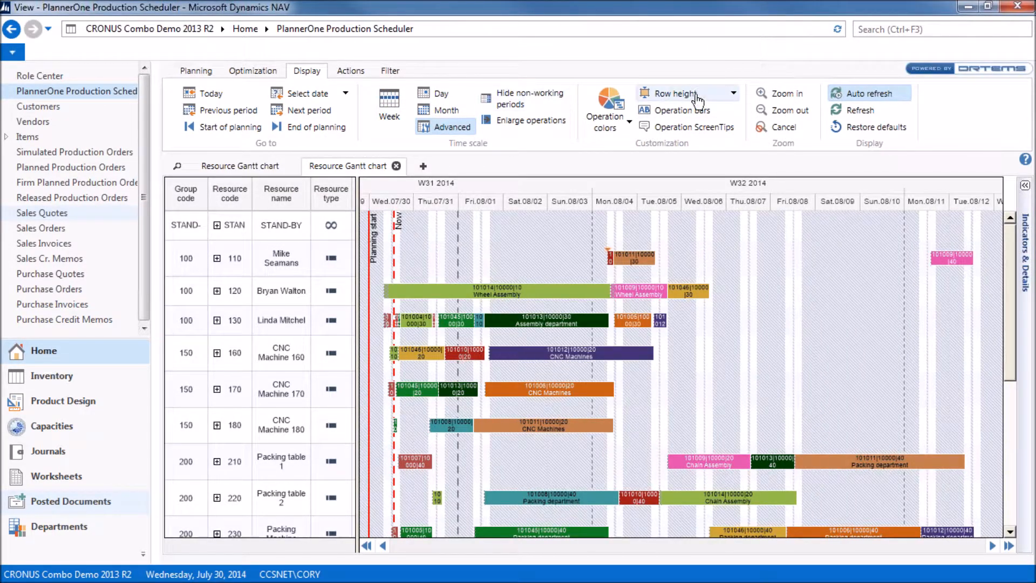
click(697, 100)
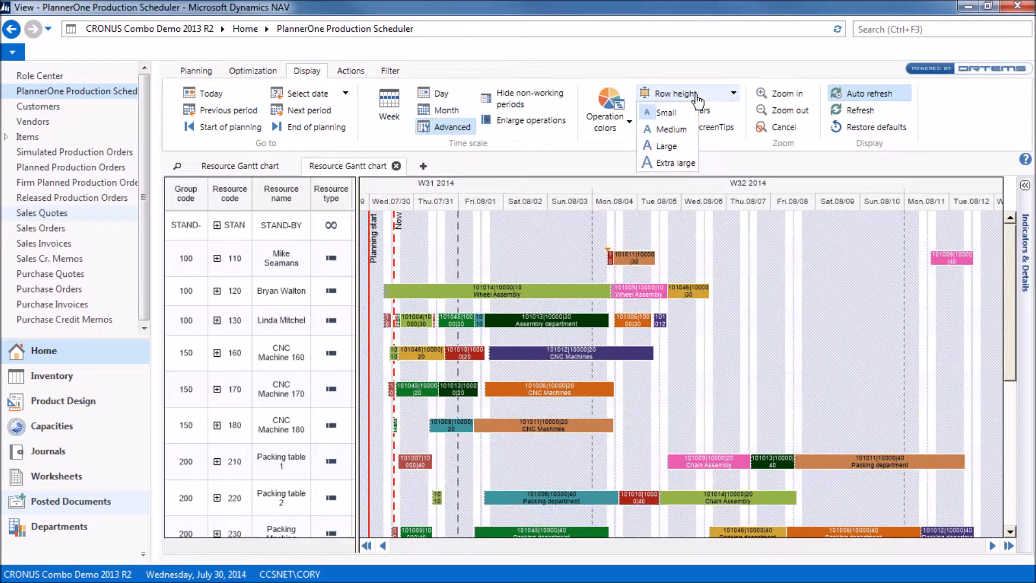
click(670, 129)
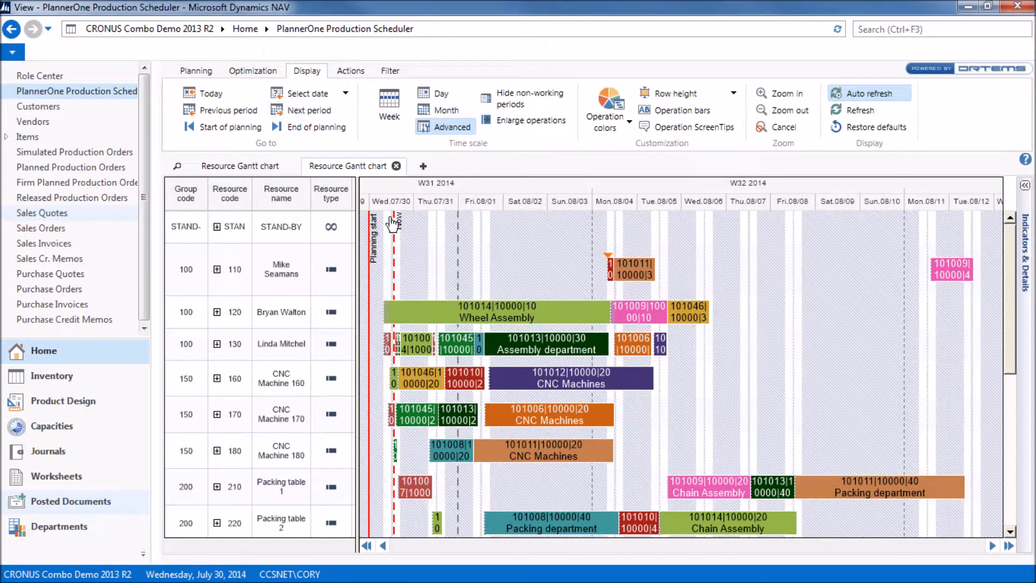
Step: Filter the new Gantt chart to the Assembly department resources 110, 120 and 130
click(388, 71)
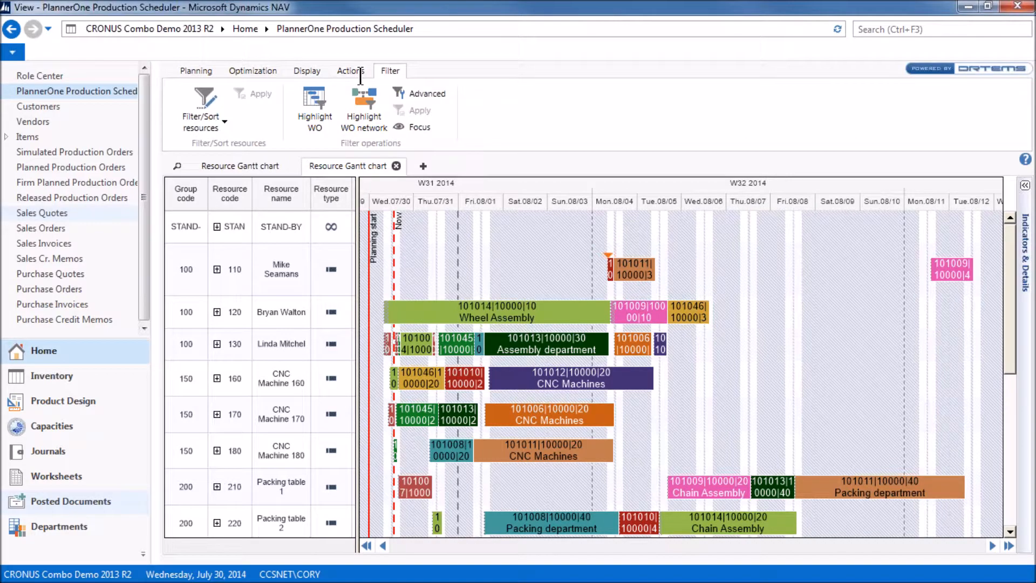
click(203, 125)
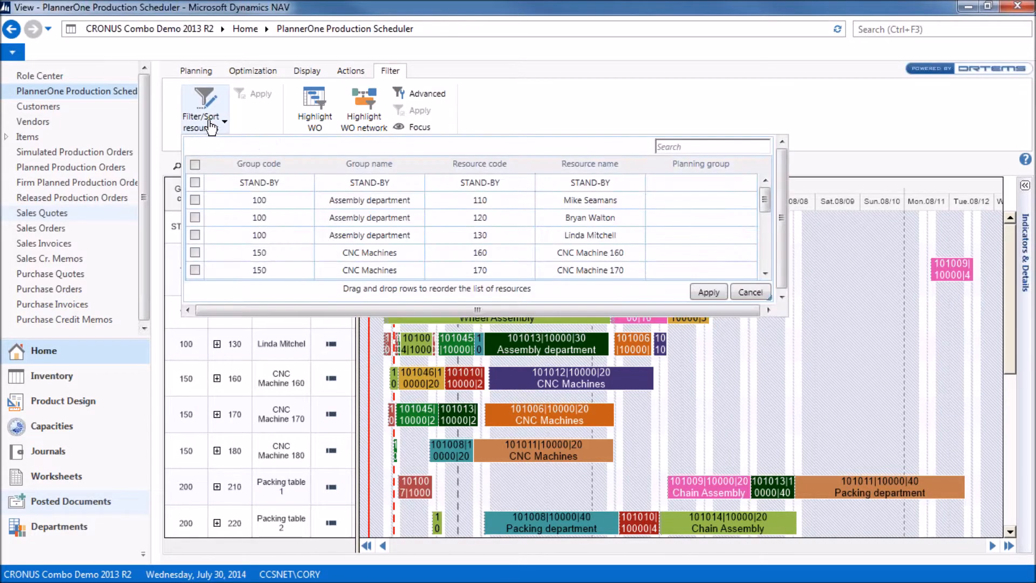
click(195, 199)
click(195, 216)
click(194, 235)
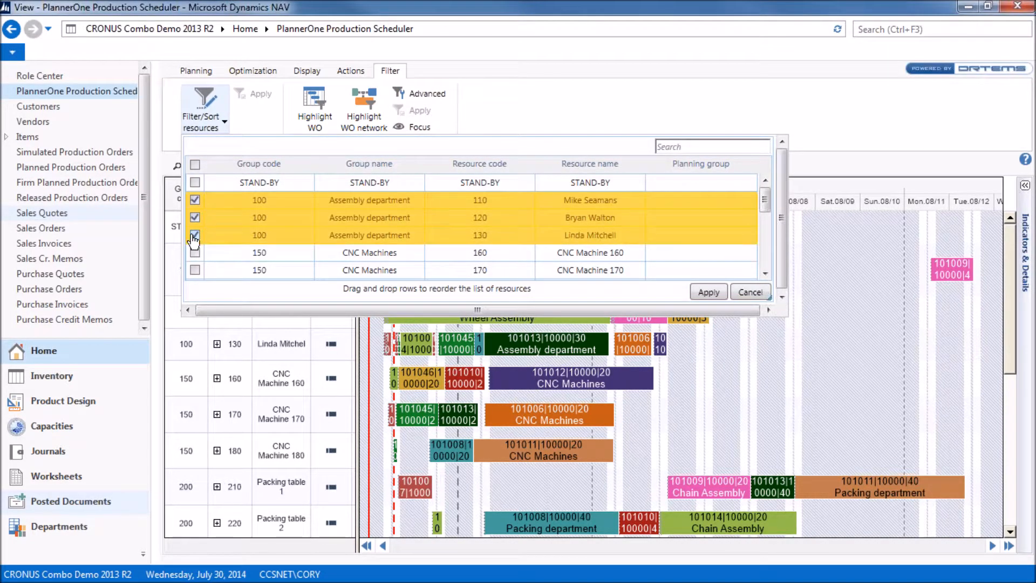
click(708, 292)
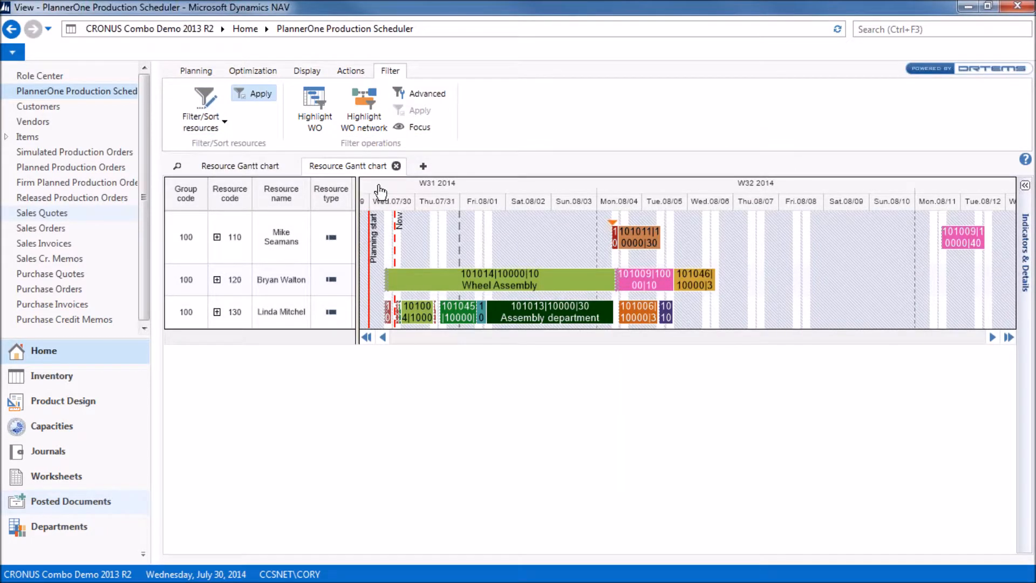
Step: Rename the second Resource Gantt chart to "Assembly Dept." and compare it with the original chart
double_click(351, 165)
text(Assembly Dept.)
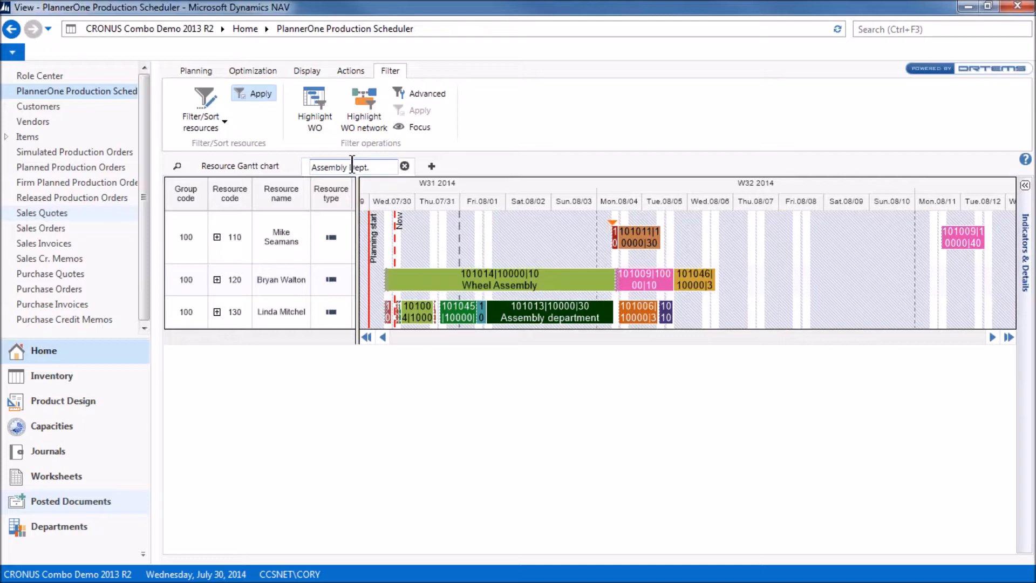
key(Return)
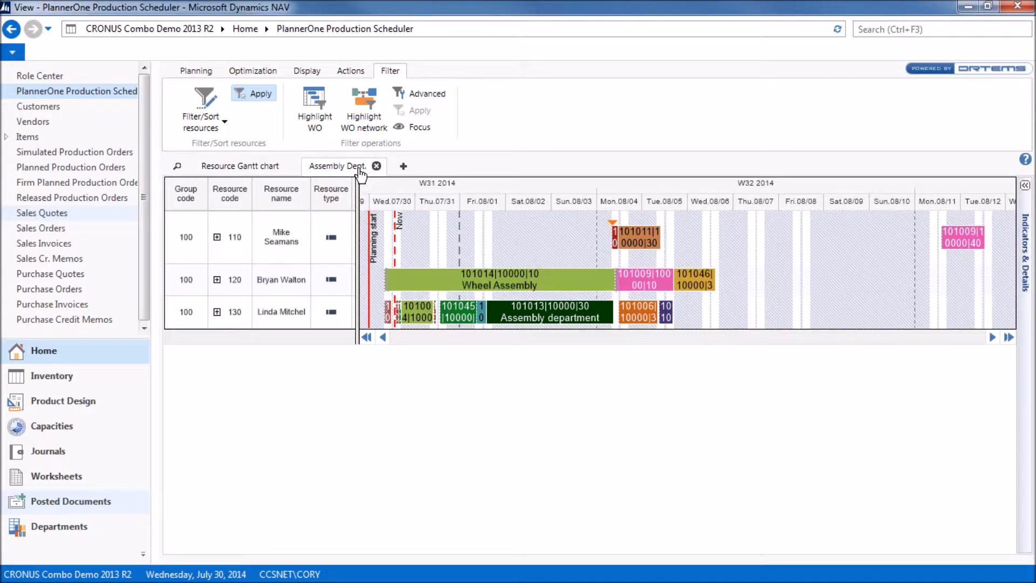
click(250, 168)
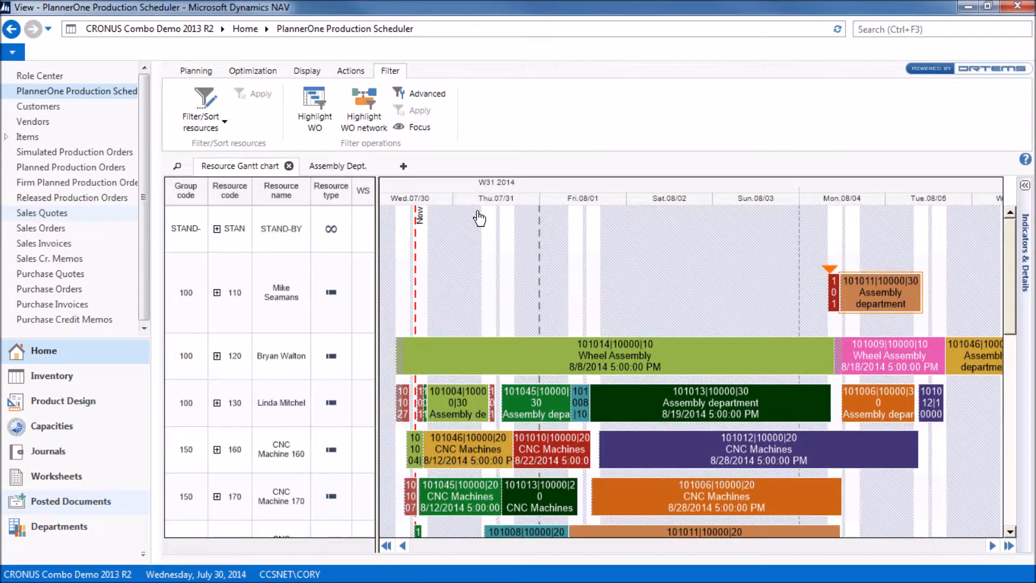
click(351, 167)
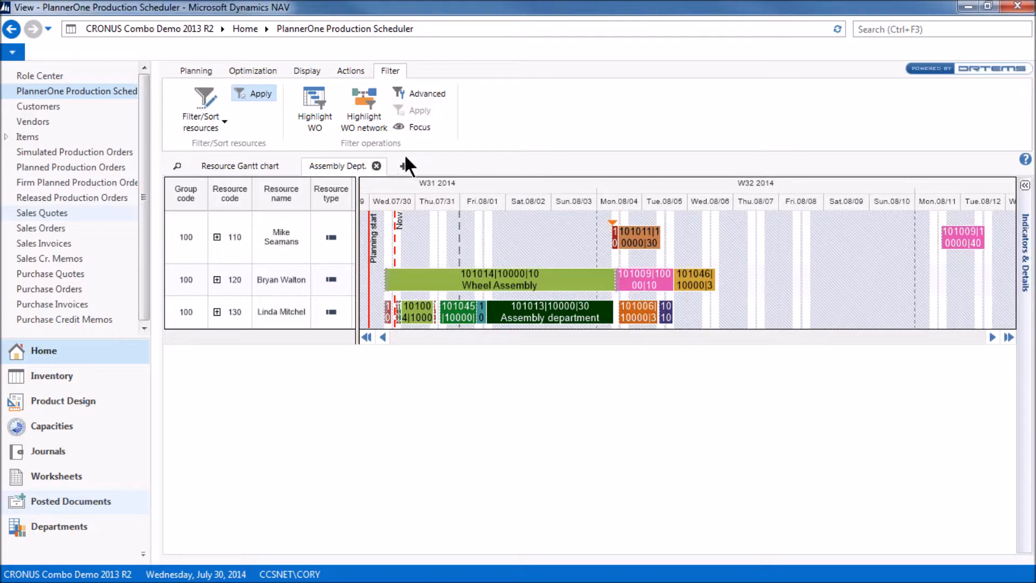
Step: Move the Assembly Dept. chart ahead of the Resource Gantt chart and back again, and close it
drag(350, 166, 241, 172)
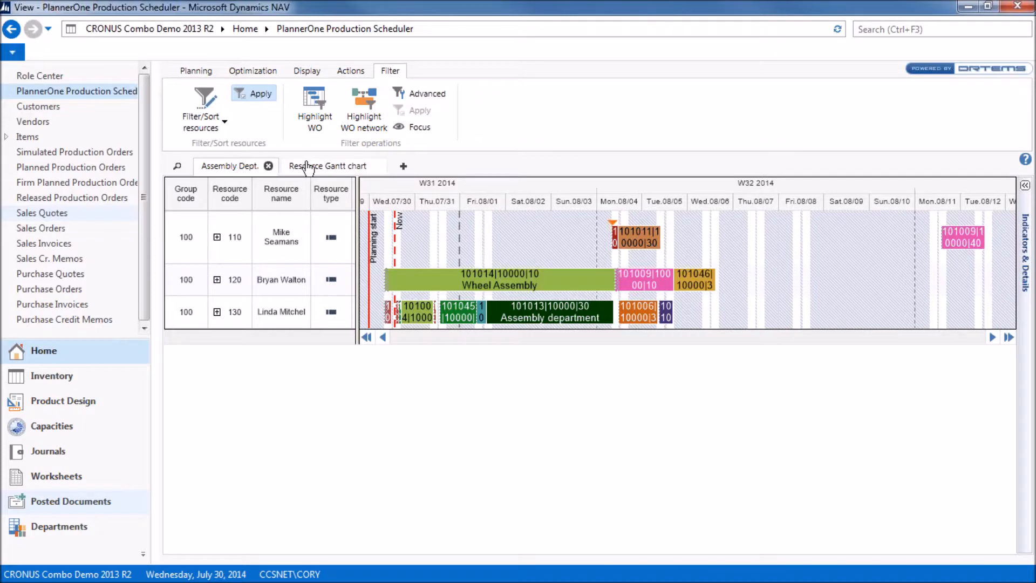
drag(274, 165, 376, 178)
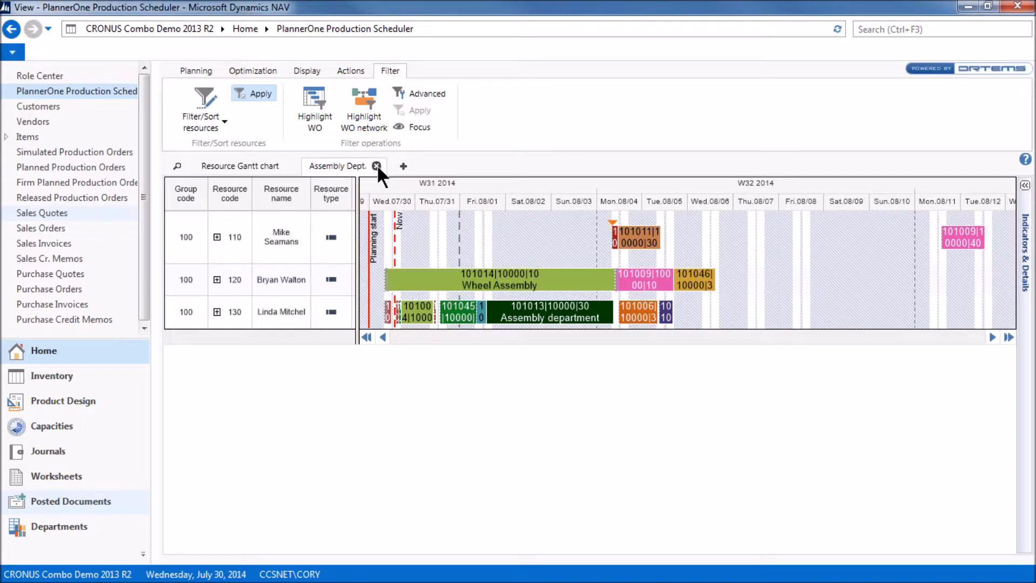
click(376, 165)
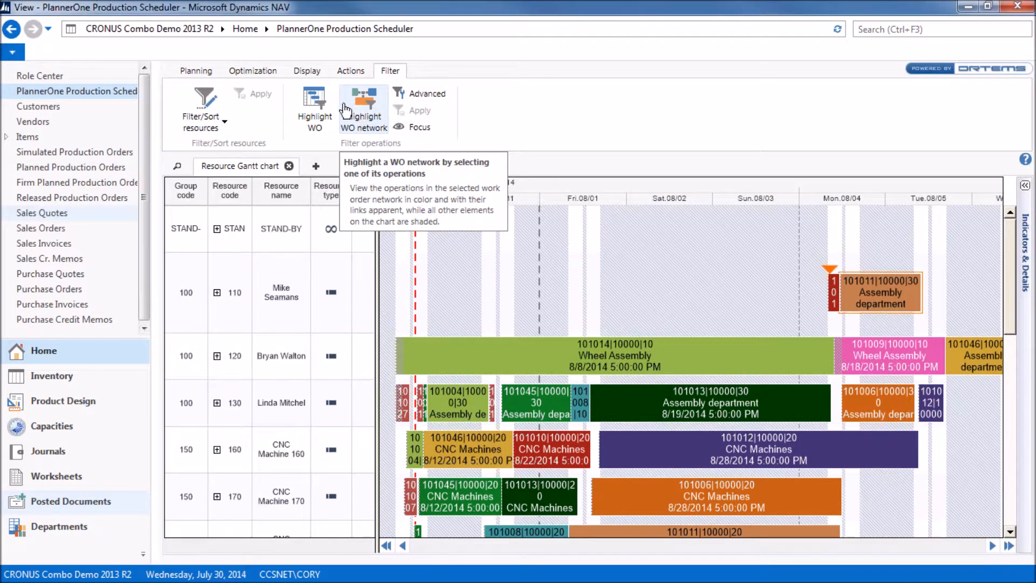
Step: Highlight the work order of operation 101014|10000|10 and focus the Gantt chart on that order's operations
click(319, 102)
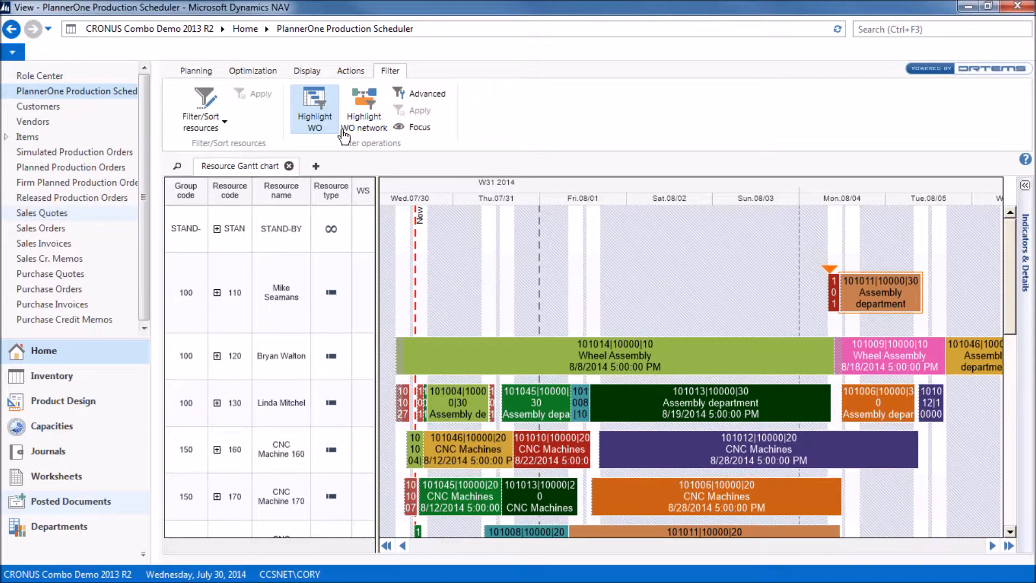
click(532, 348)
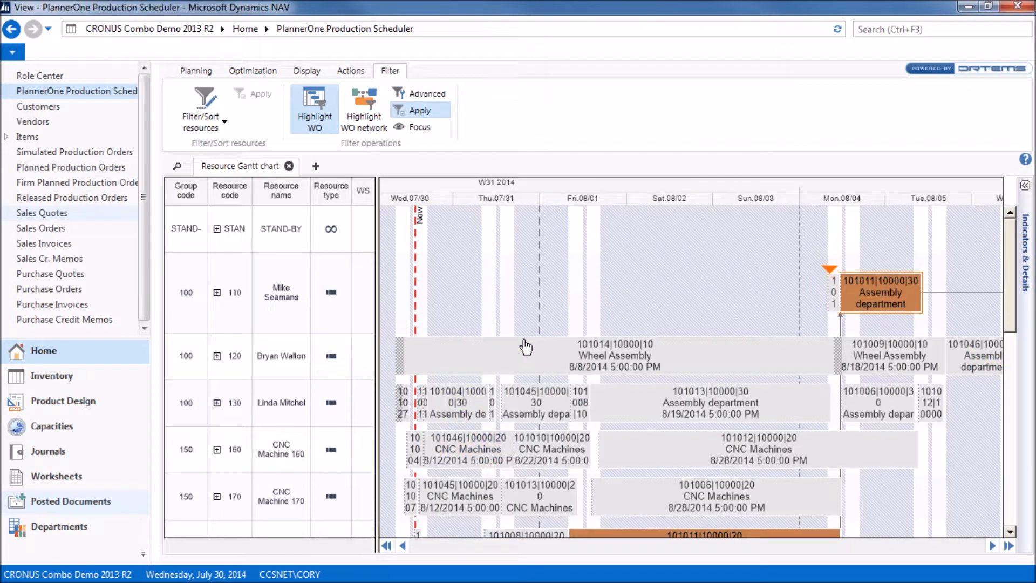
click(524, 366)
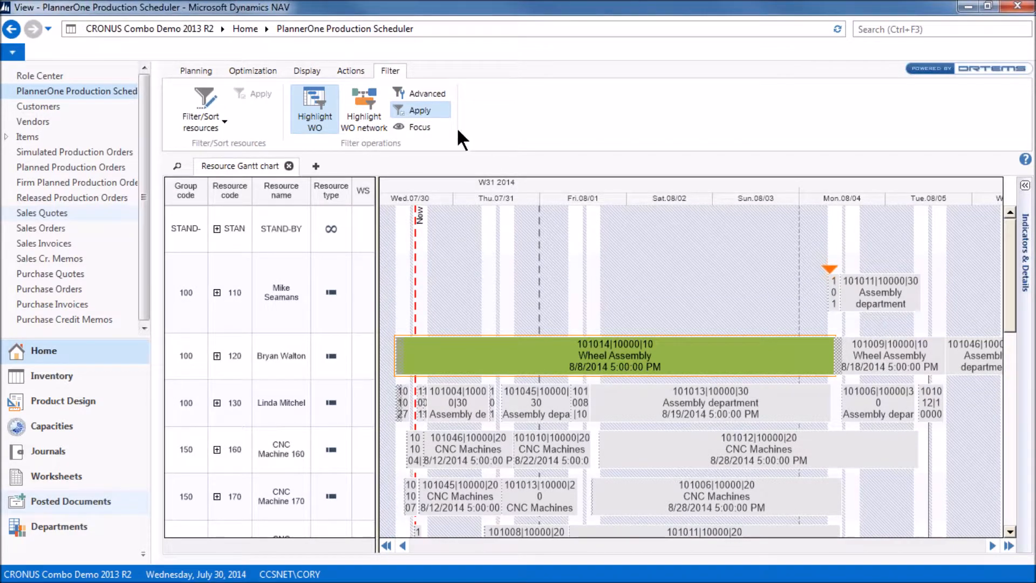
click(423, 128)
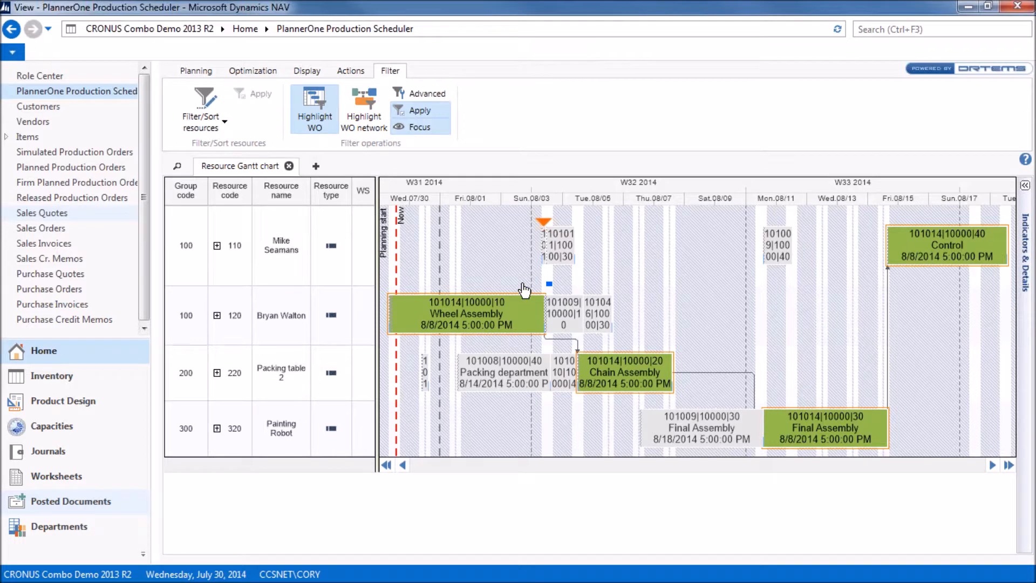
mouse_move(915, 252)
Step: Turn off the operation filter and focus mode to restore the full Gantt chart
click(428, 114)
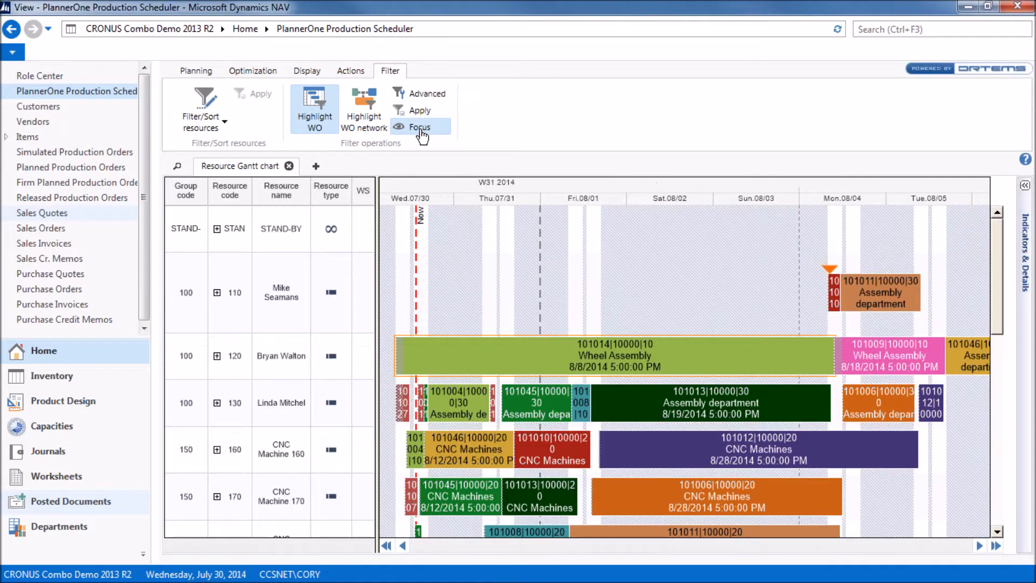
click(420, 131)
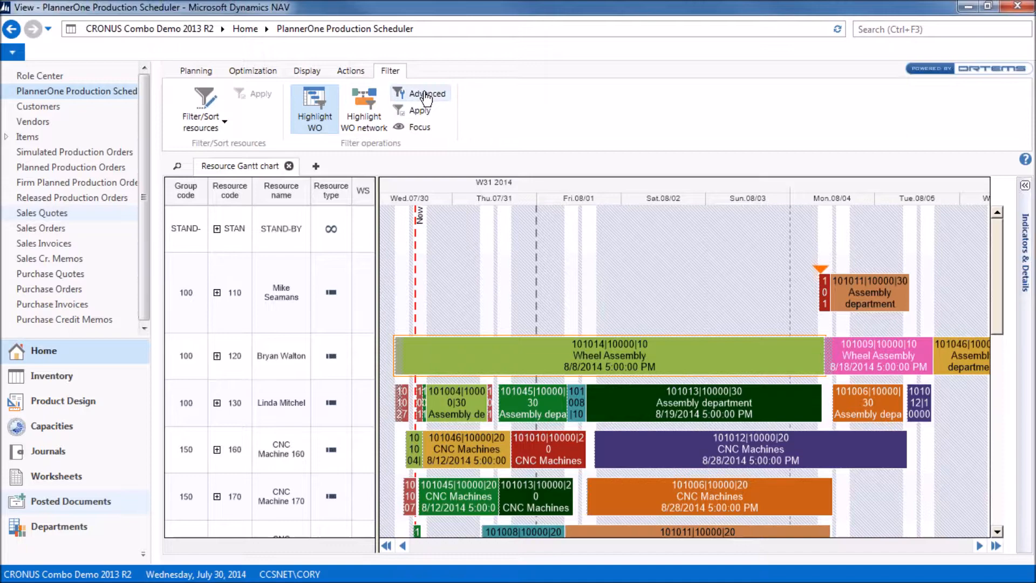
click(426, 97)
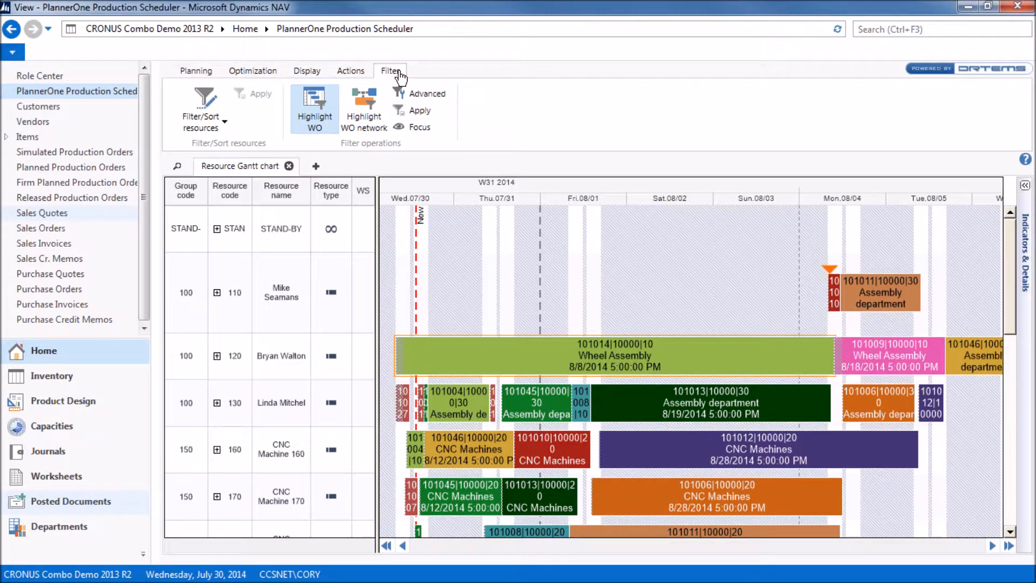
Step: Reschedule the operations from a date after the planning start, using a frozen period of 4 days
click(262, 75)
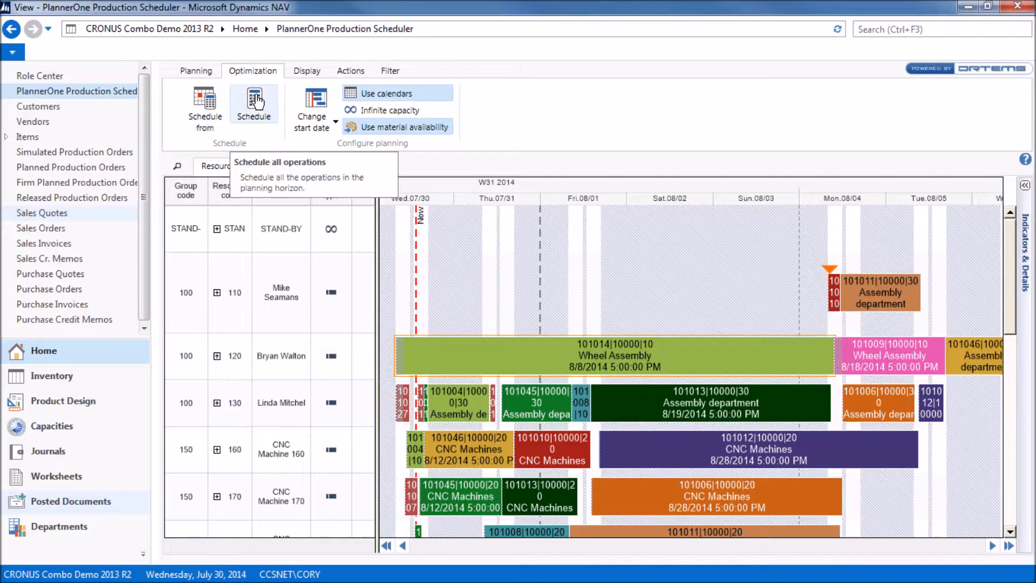
click(199, 102)
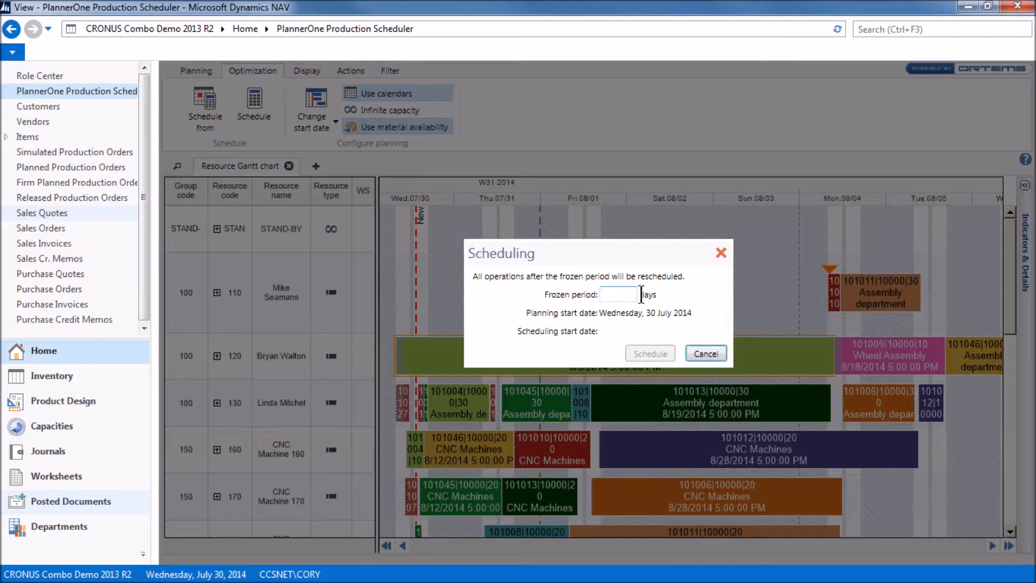
text(4)
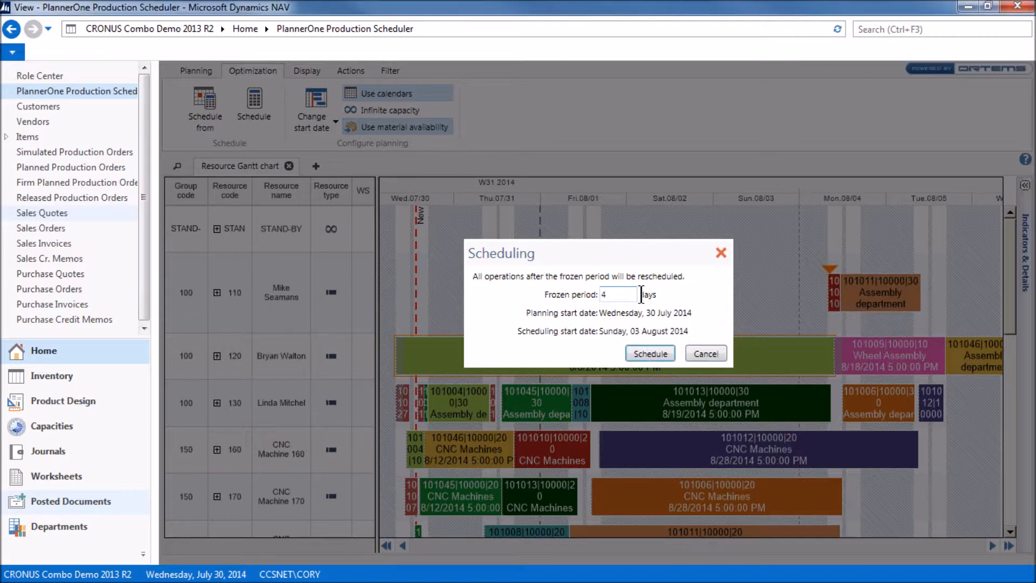
click(648, 354)
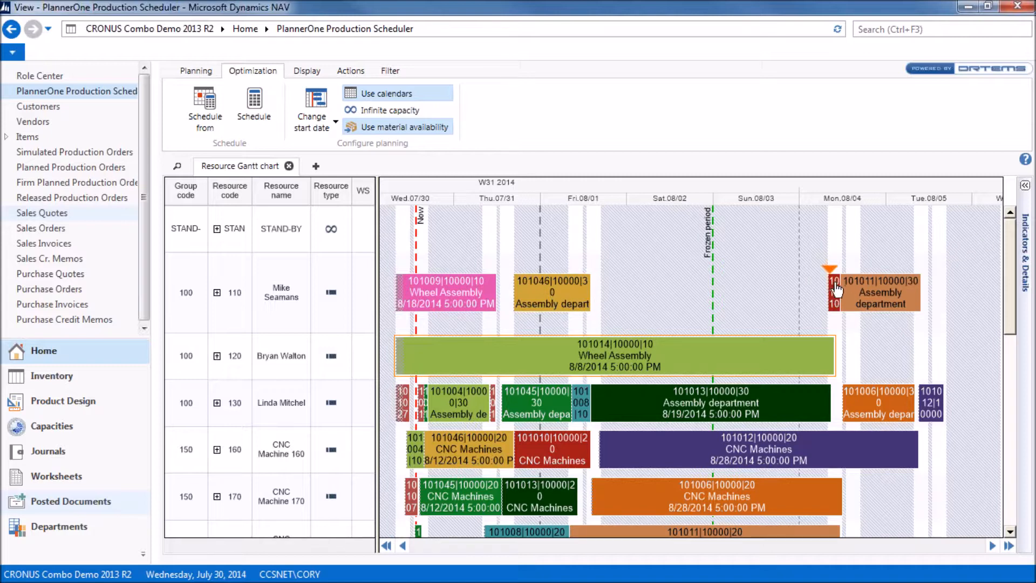
mouse_move(837, 292)
click(207, 75)
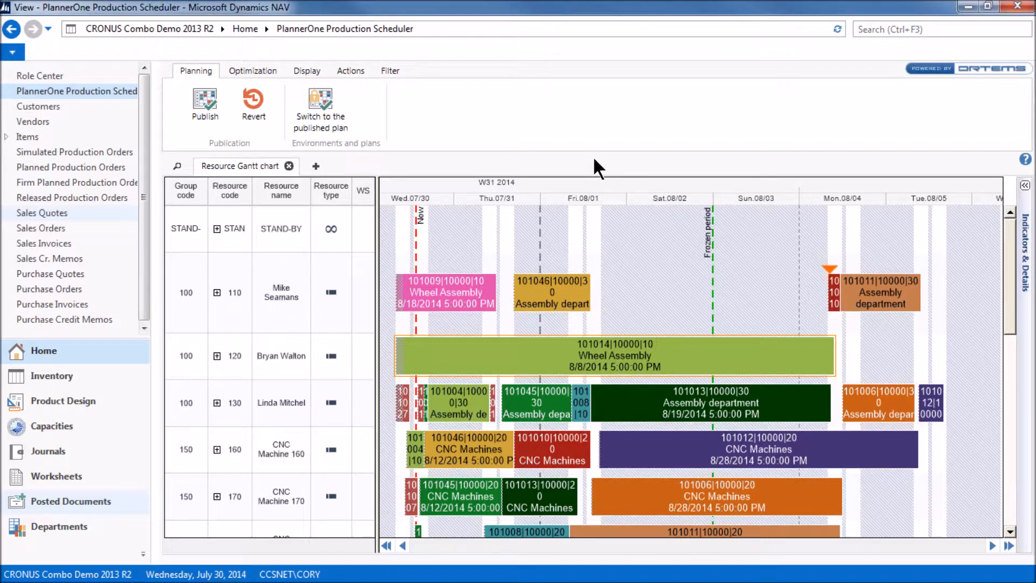
click(258, 71)
click(208, 71)
click(317, 73)
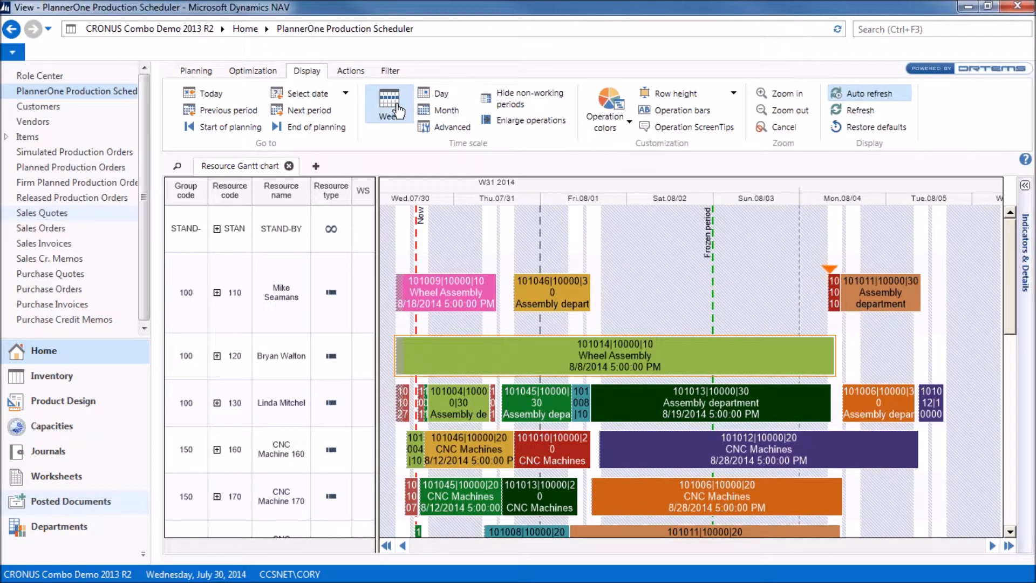
Step: Move operation 101046|10000|30 from resource 110 to resource 120, ahead of operation 101014|10000|10
click(349, 73)
click(197, 102)
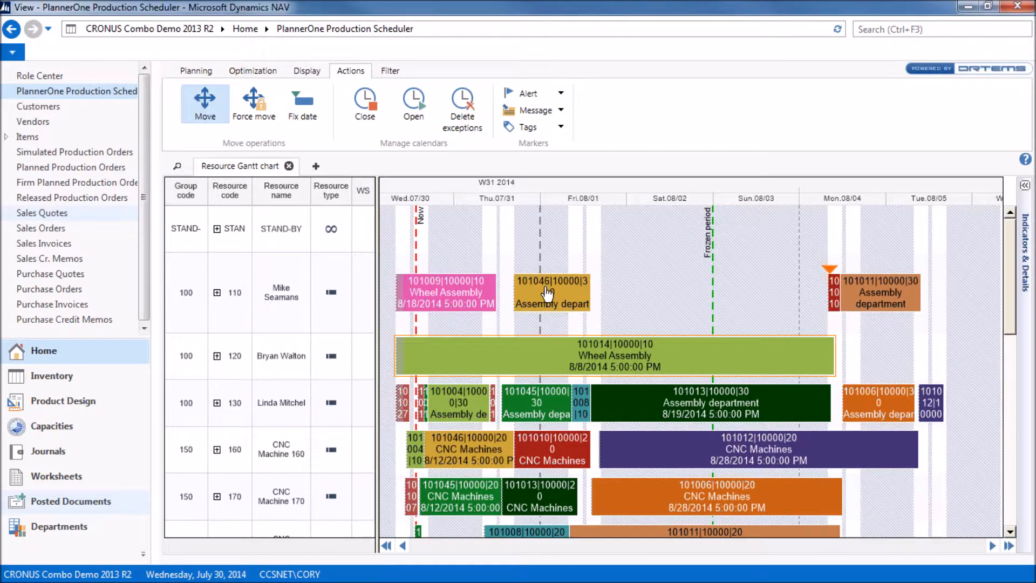
mouse_move(548, 305)
mouse_down()
mouse_move(548, 317)
mouse_move(463, 354)
mouse_up()
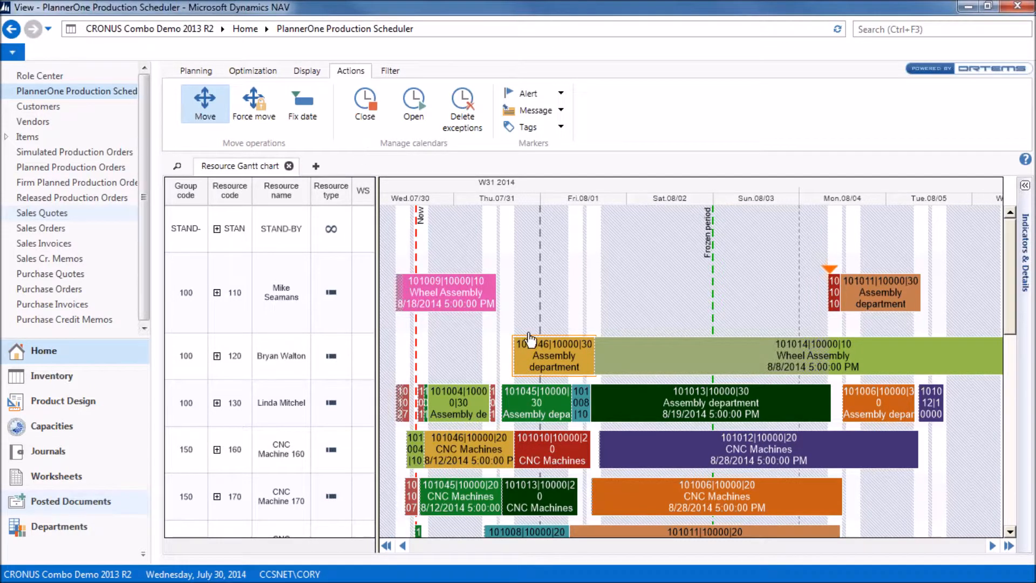
Step: Publish the current plan, overwriting the previously published version
click(208, 73)
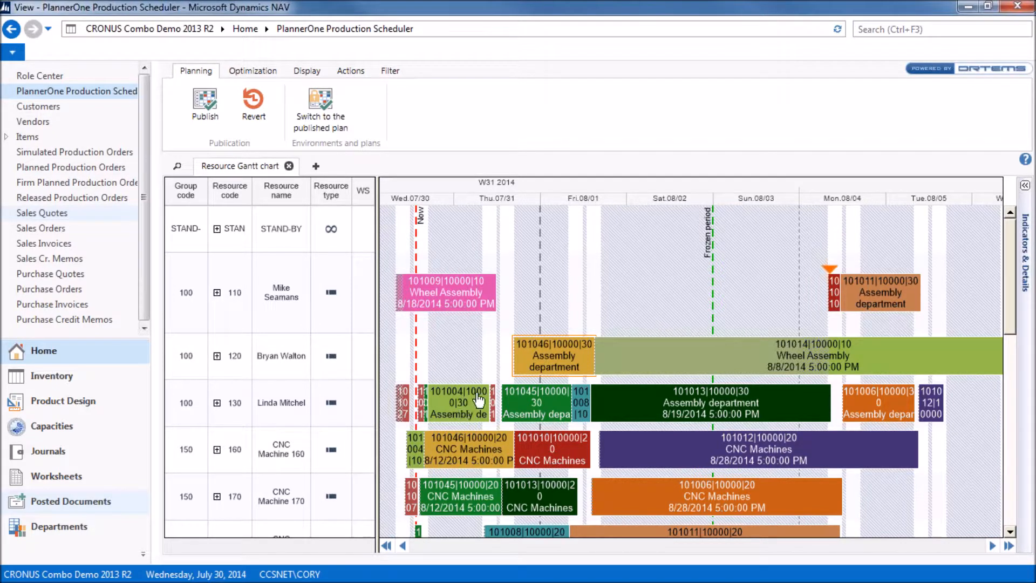
click(212, 104)
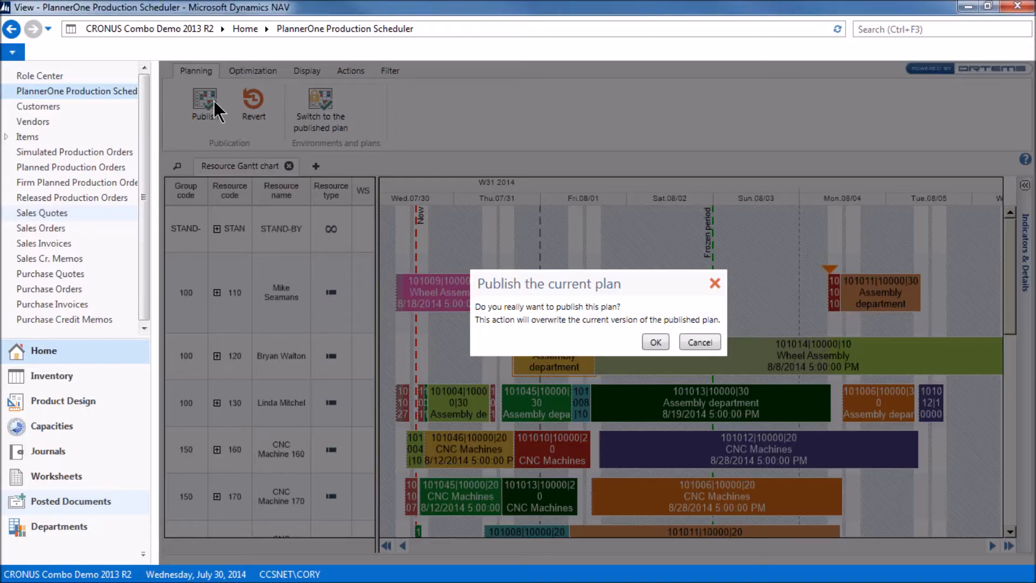
click(661, 343)
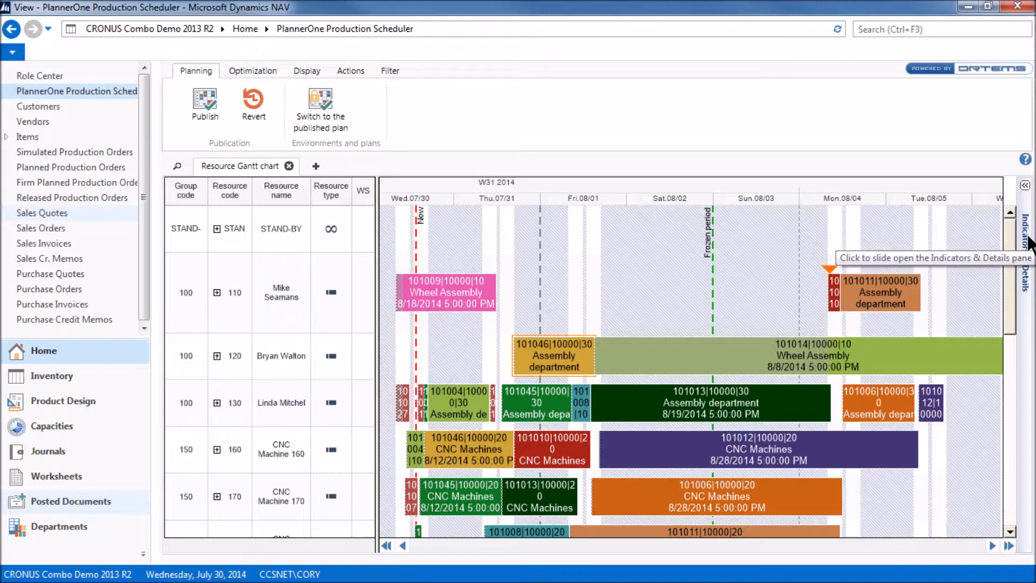
Step: Show the indicators and details, check the key performance indicators, and leave only the work order section expanded
click(1024, 186)
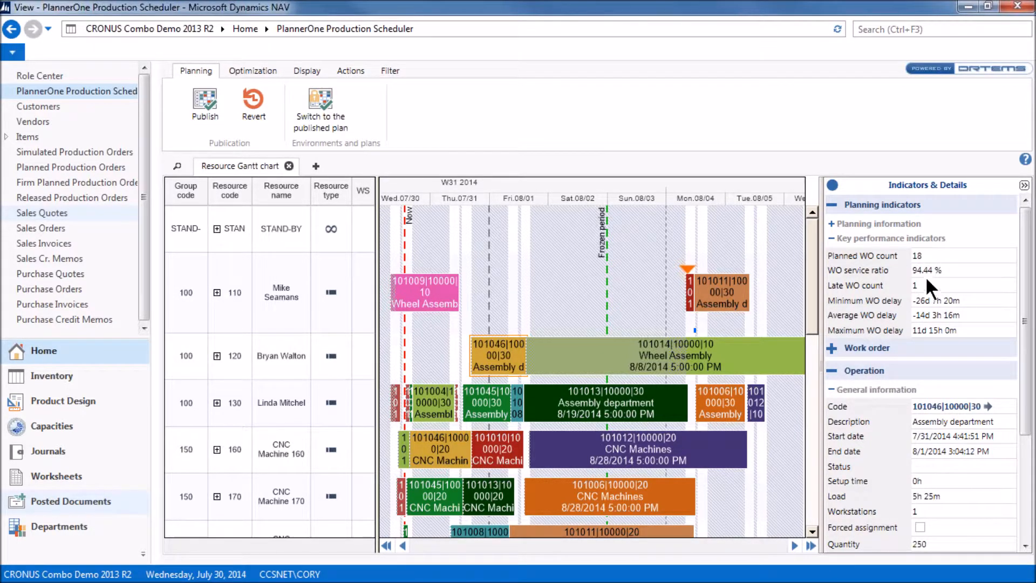
click(835, 372)
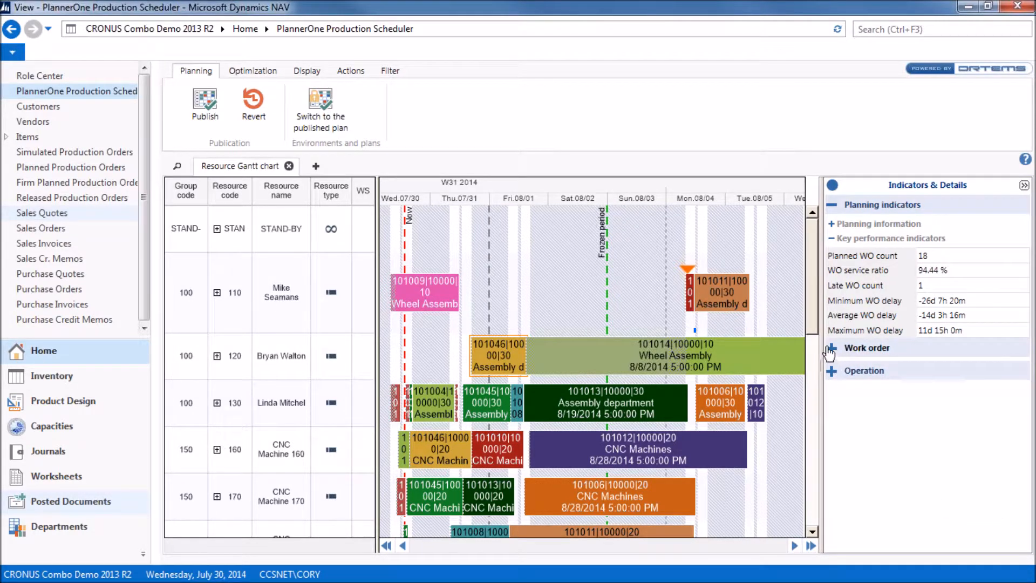
click(831, 205)
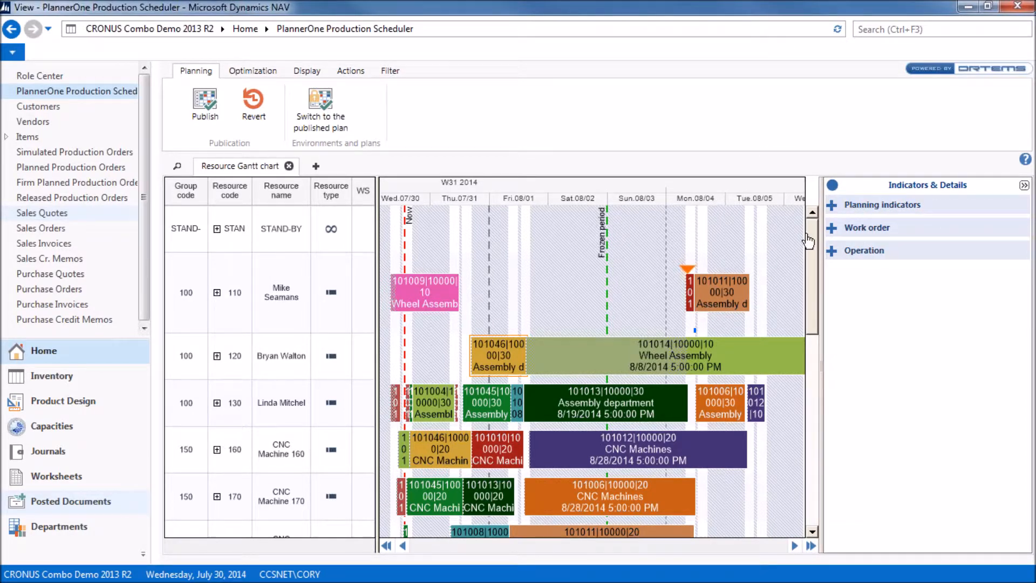
click(831, 227)
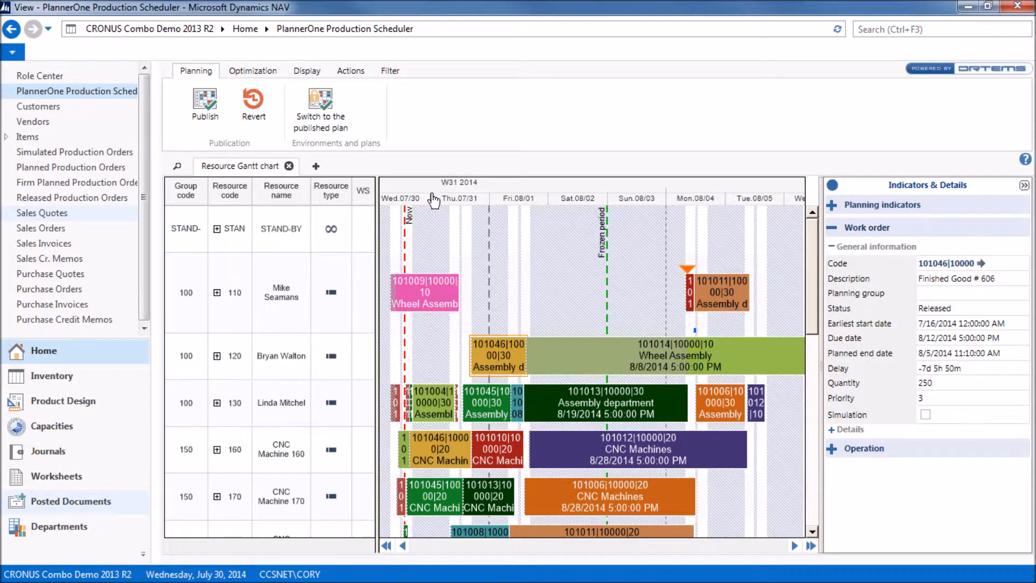
Step: Open the released production order for operation 101013|10000|30 on resource 130 from its work order details
click(306, 72)
click(350, 70)
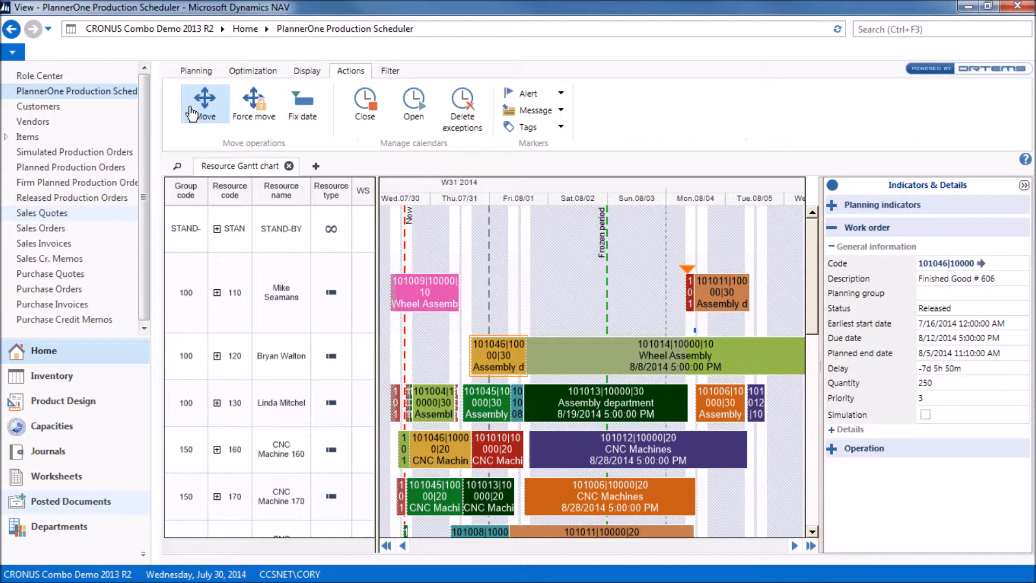
click(552, 405)
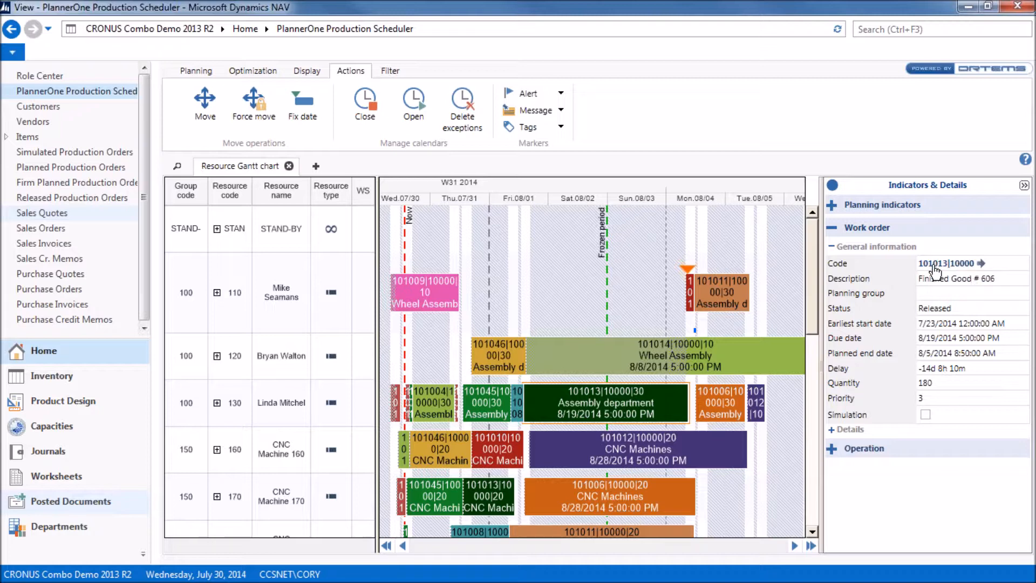
mouse_move(564, 402)
click(932, 263)
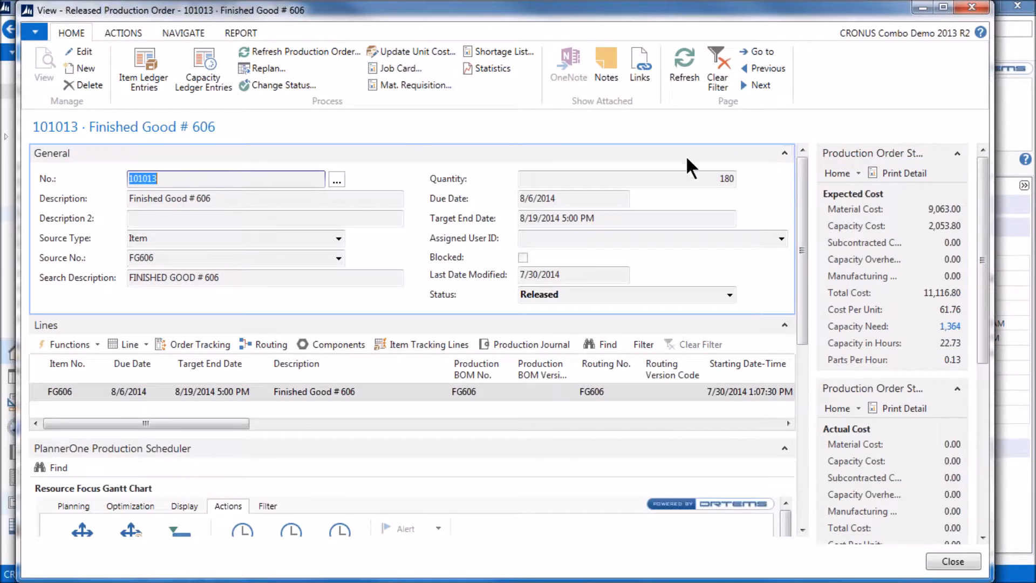
Step: Review the operation dates in the FG606 line's production order routing and return to the order
click(271, 343)
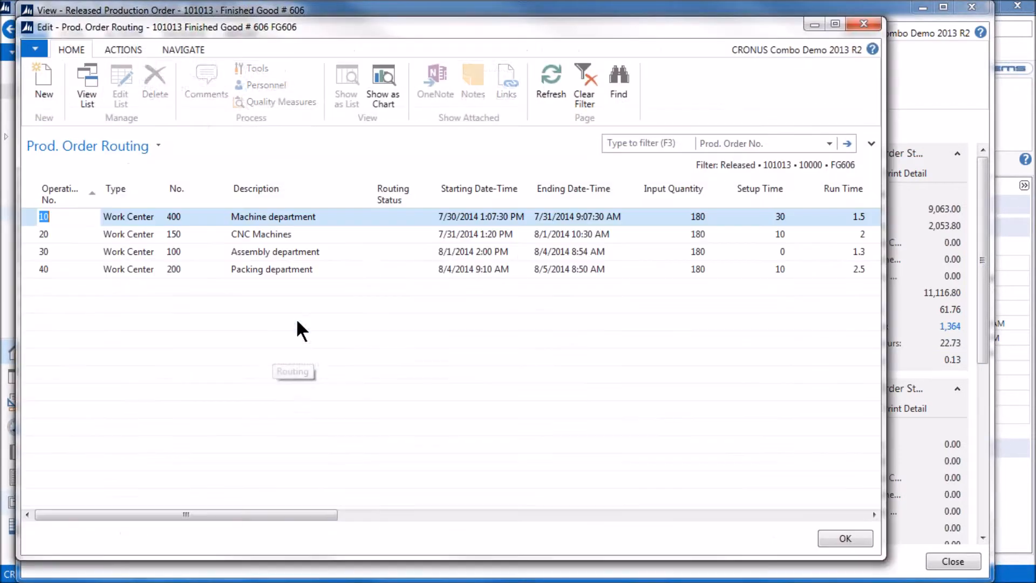
click(834, 536)
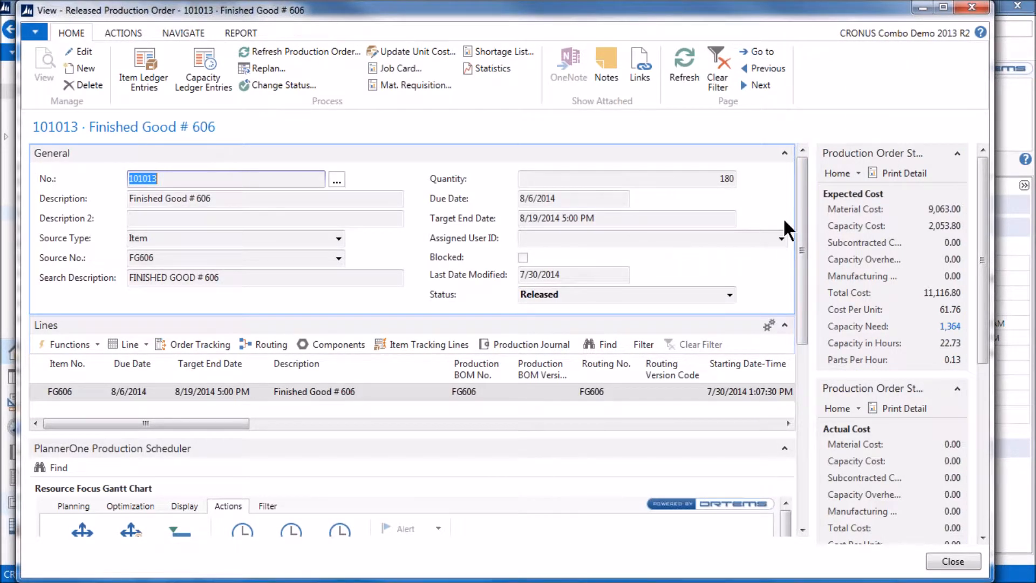
drag(797, 207, 798, 181)
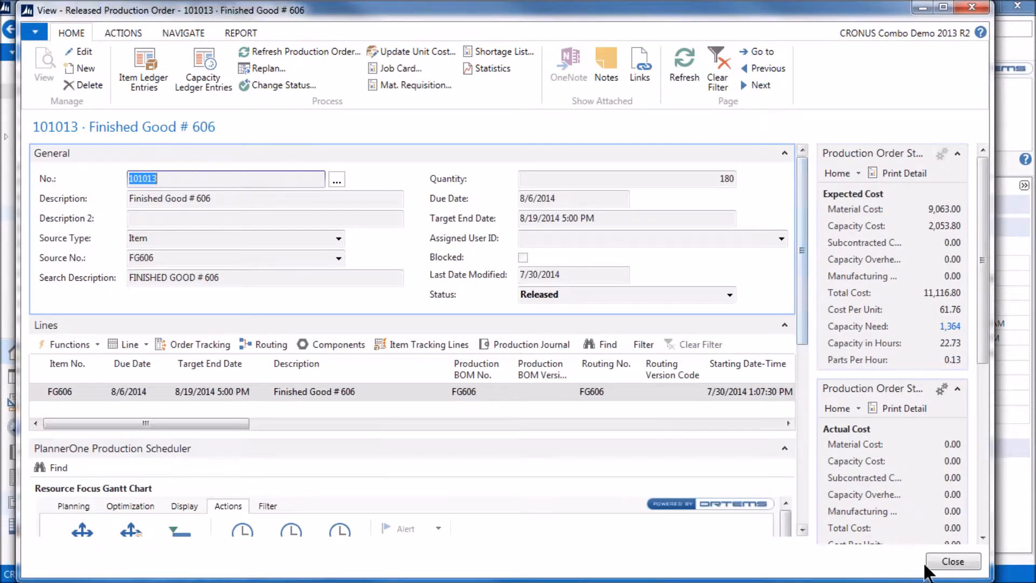
Step: Close the released production order, review the work order's details on the planning board, and collapse the work order section
click(953, 562)
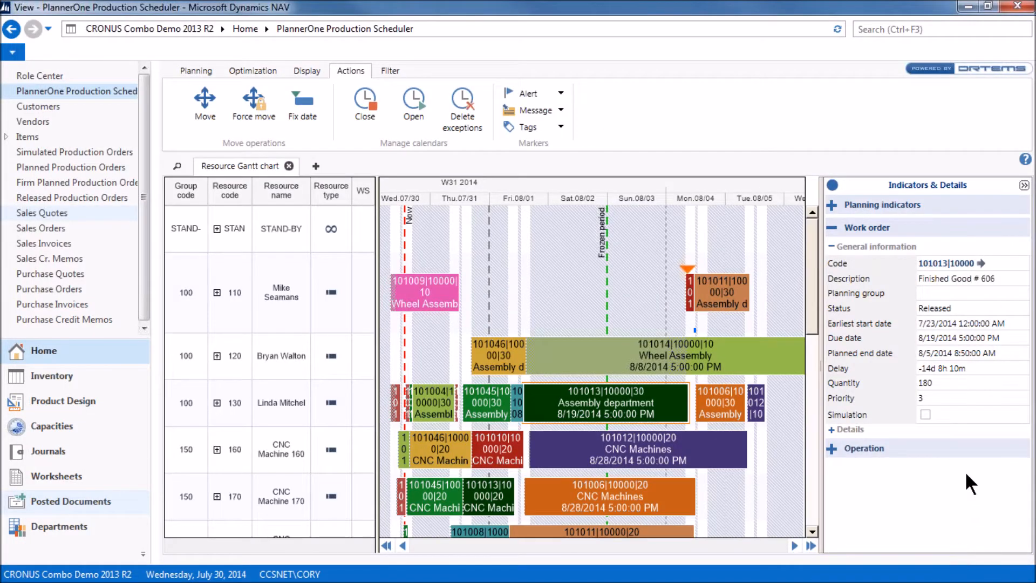
click(833, 247)
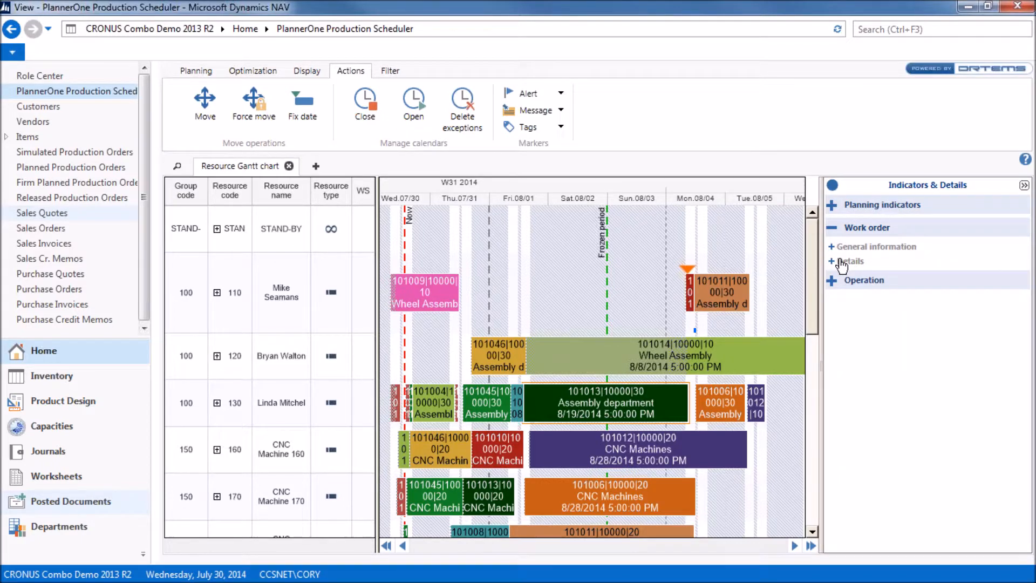
click(833, 262)
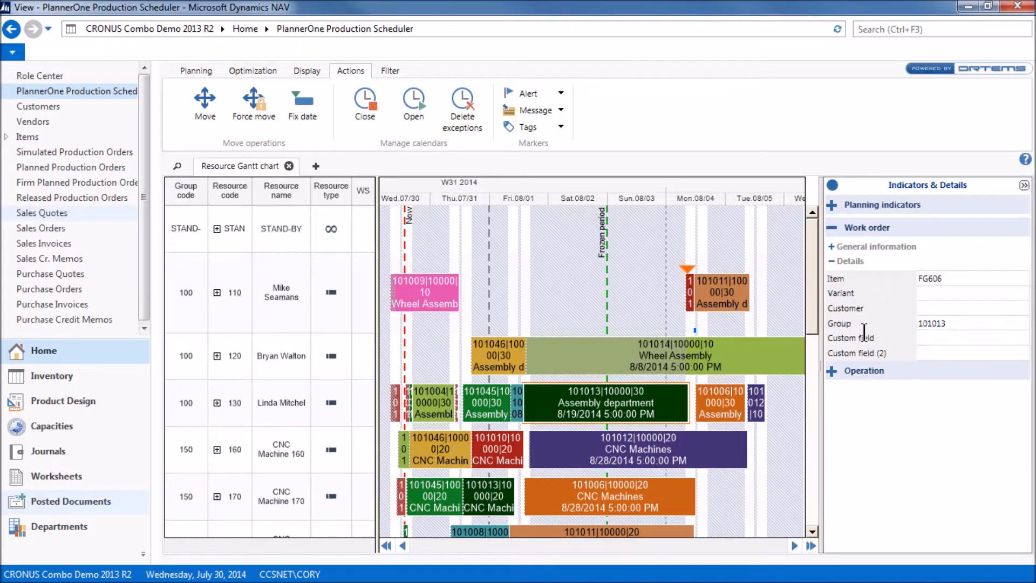
click(833, 262)
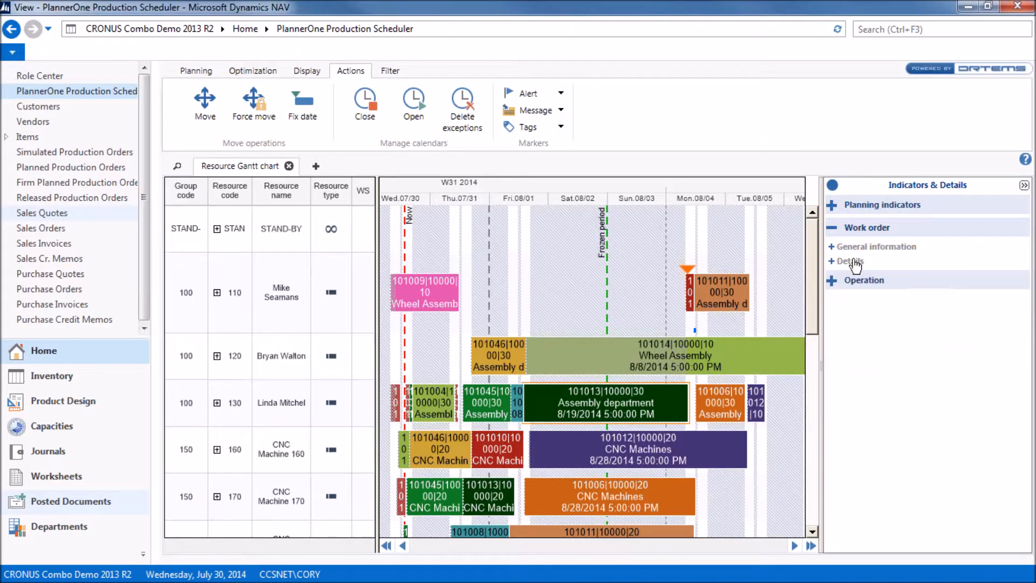
click(832, 230)
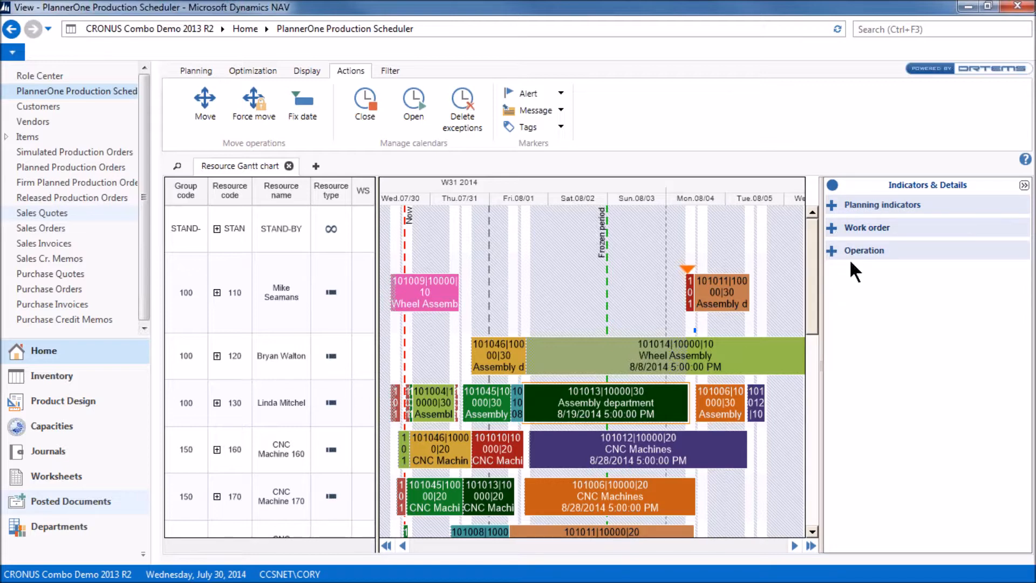
Step: Expand the operation section and review the general information and tools for operation 101014|10000|10 on resource 120
click(833, 251)
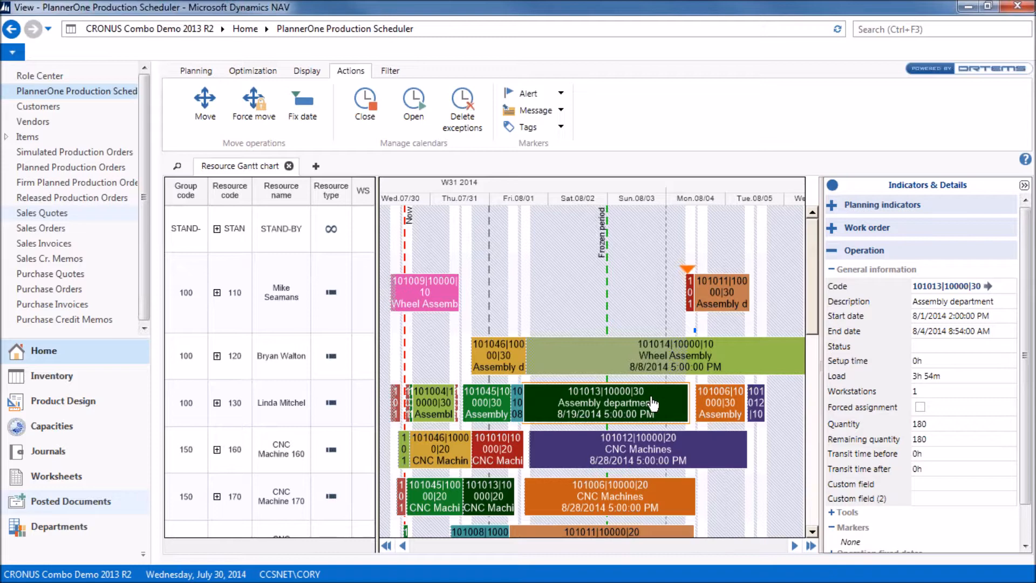
click(611, 364)
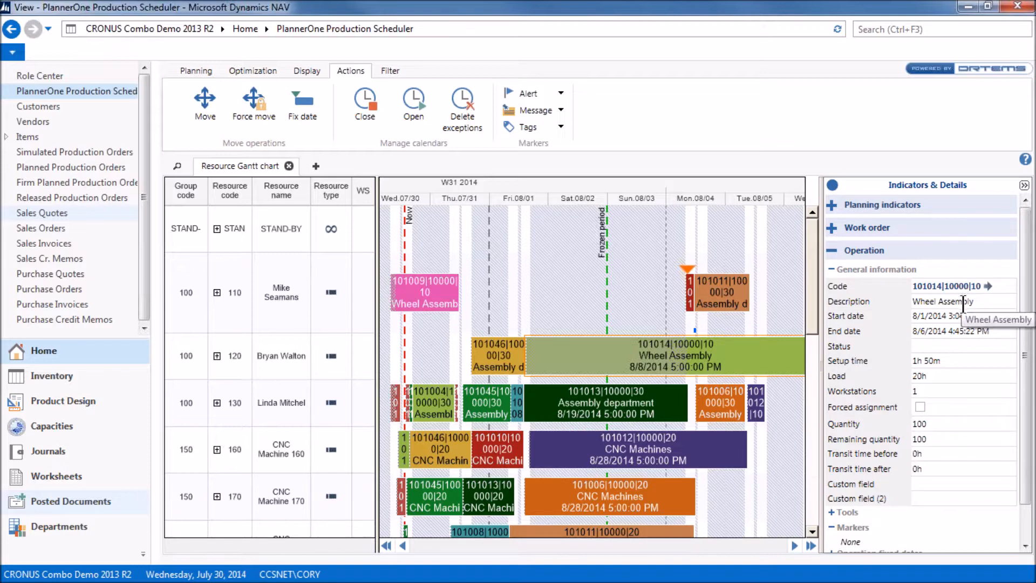
scroll(1024, 316, down, 1)
click(831, 472)
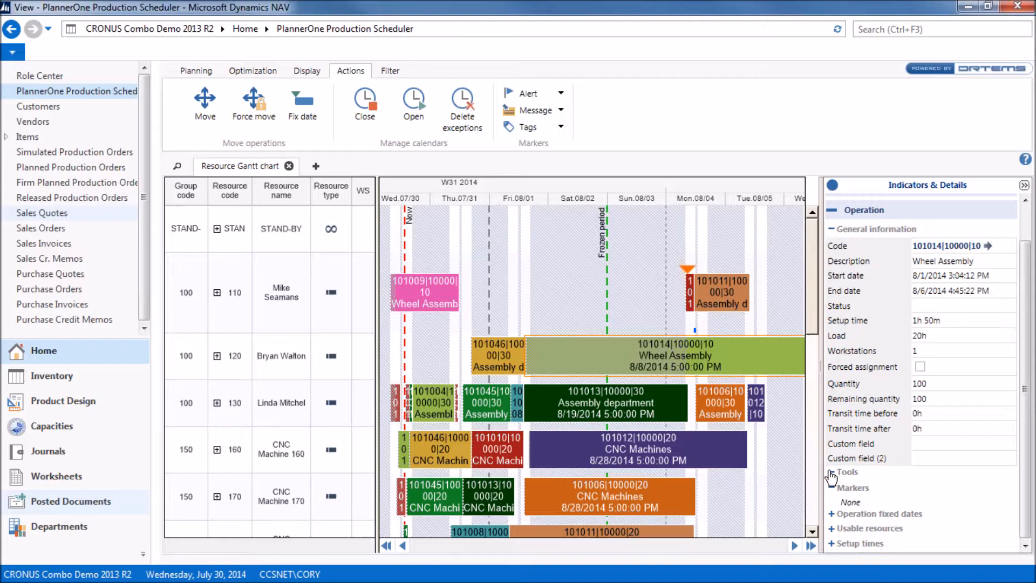
click(831, 473)
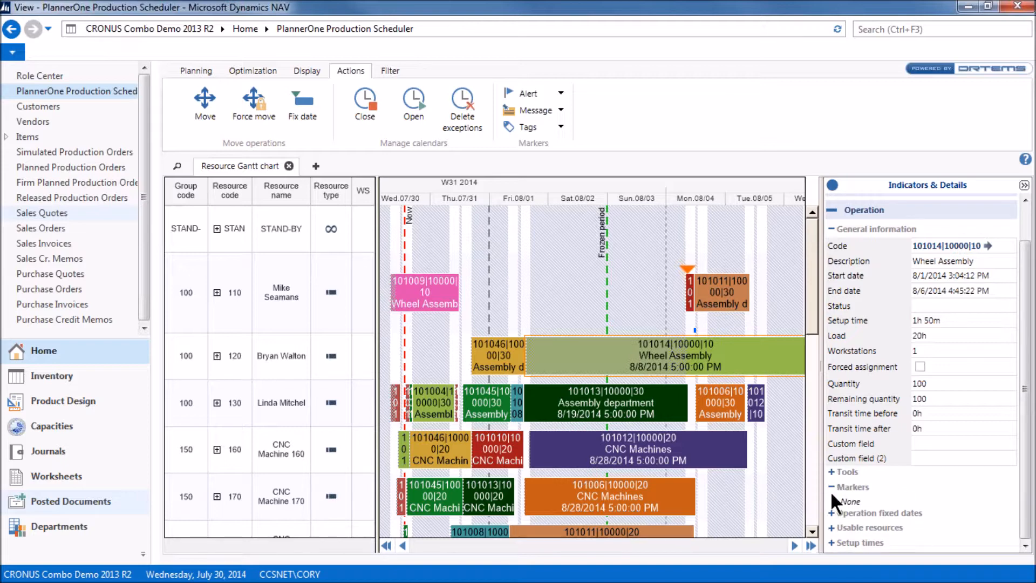
Step: Release the fixed start date of operation 101010|10000|30 on resource 110 and check its rescheduled position
click(691, 292)
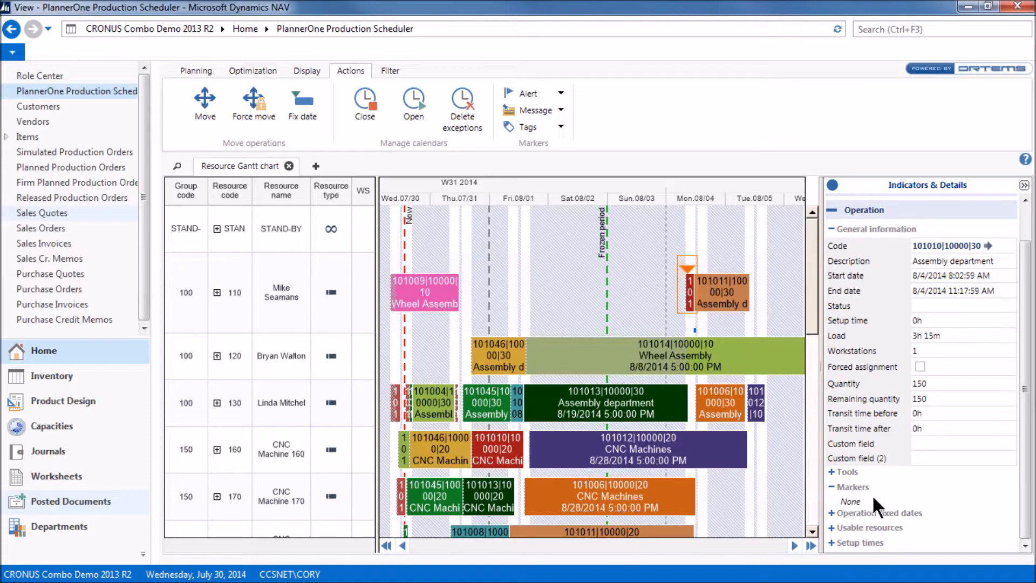
click(830, 512)
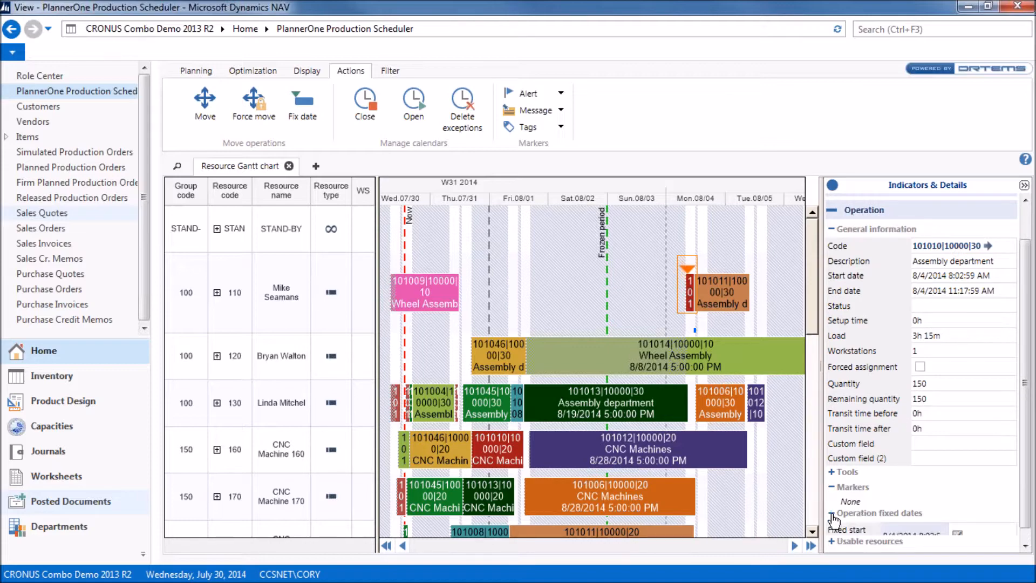
scroll(905, 499, down, 1)
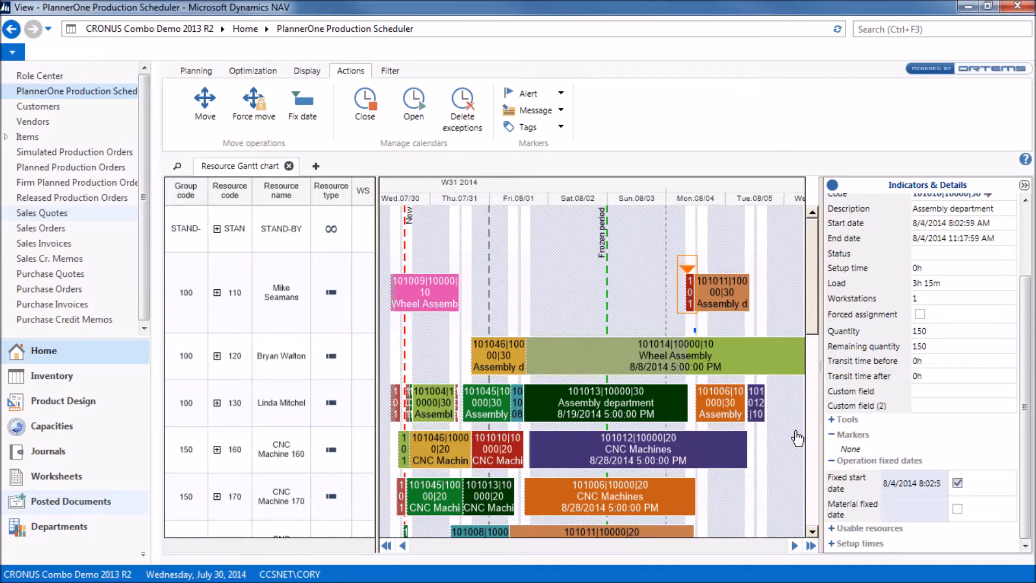
click(957, 482)
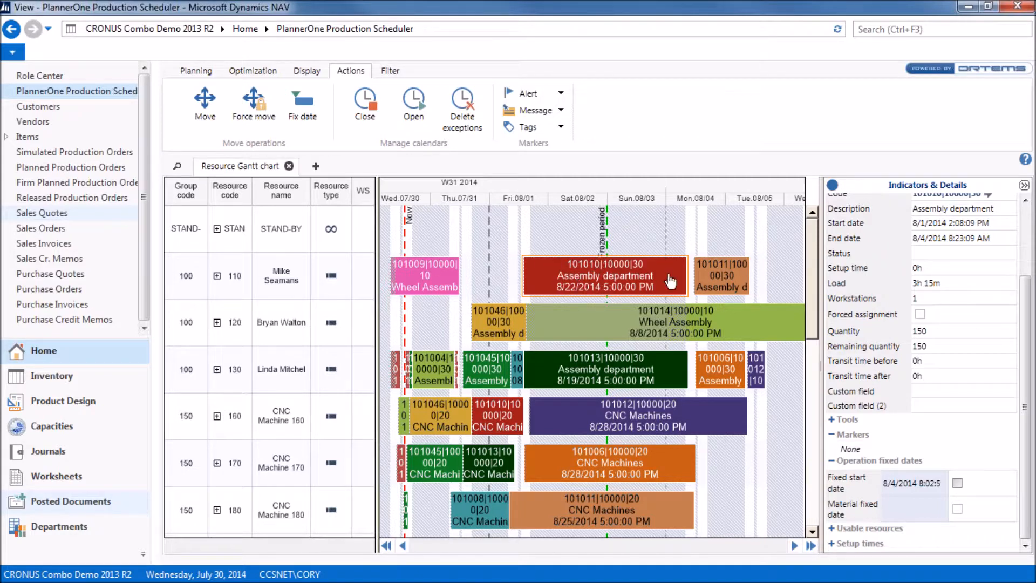
mouse_move(617, 277)
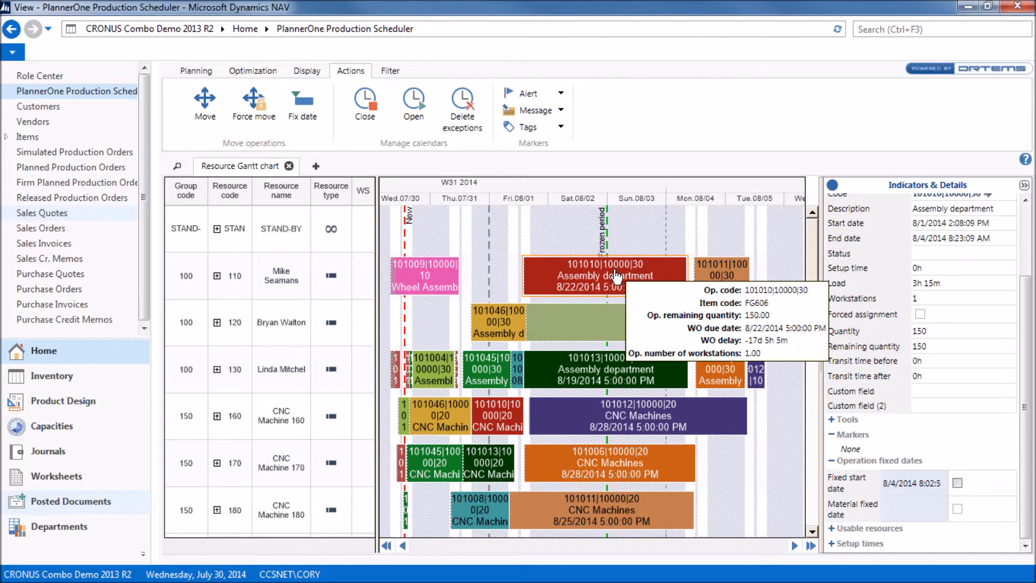
Step: Review the operation's usable resources and setup times, then collapse the section and hide the indicators and details
click(832, 462)
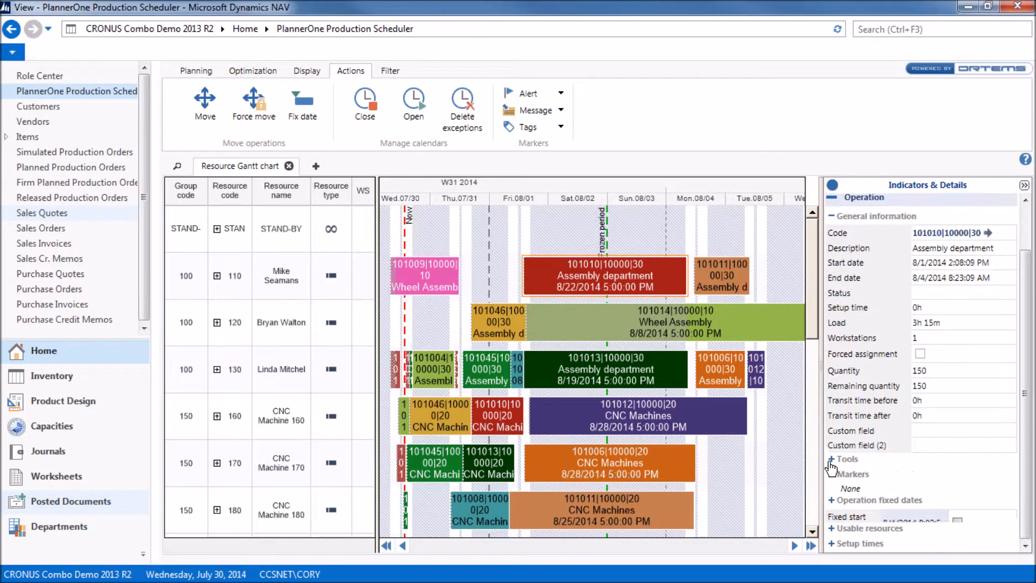
click(832, 529)
scroll(955, 425, down, 2)
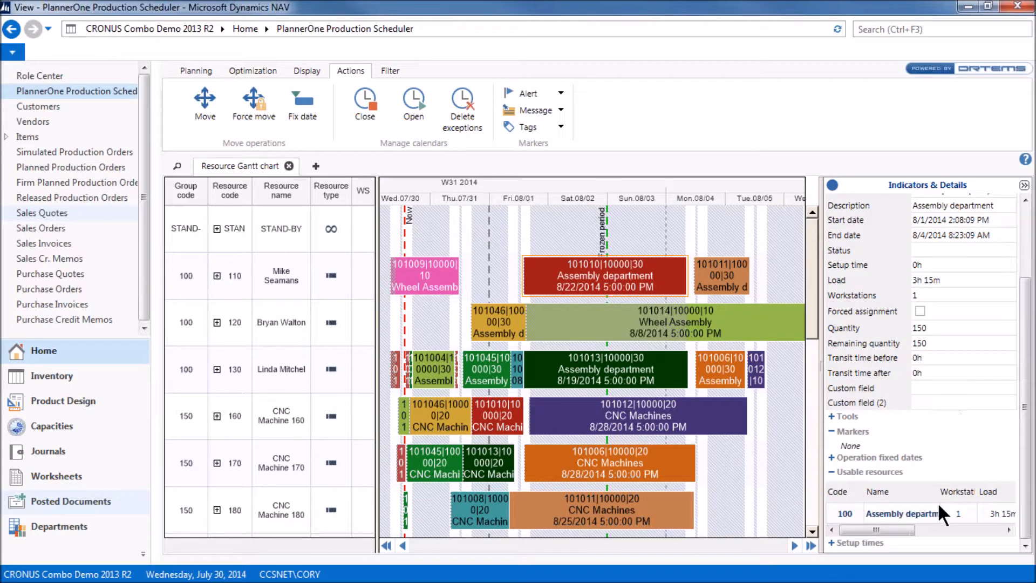
click(832, 472)
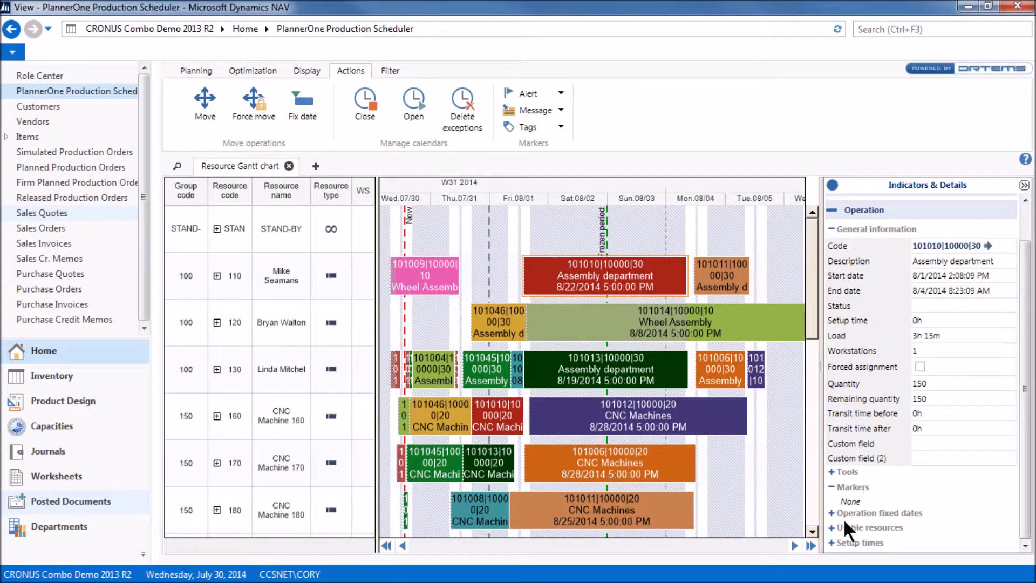
click(836, 543)
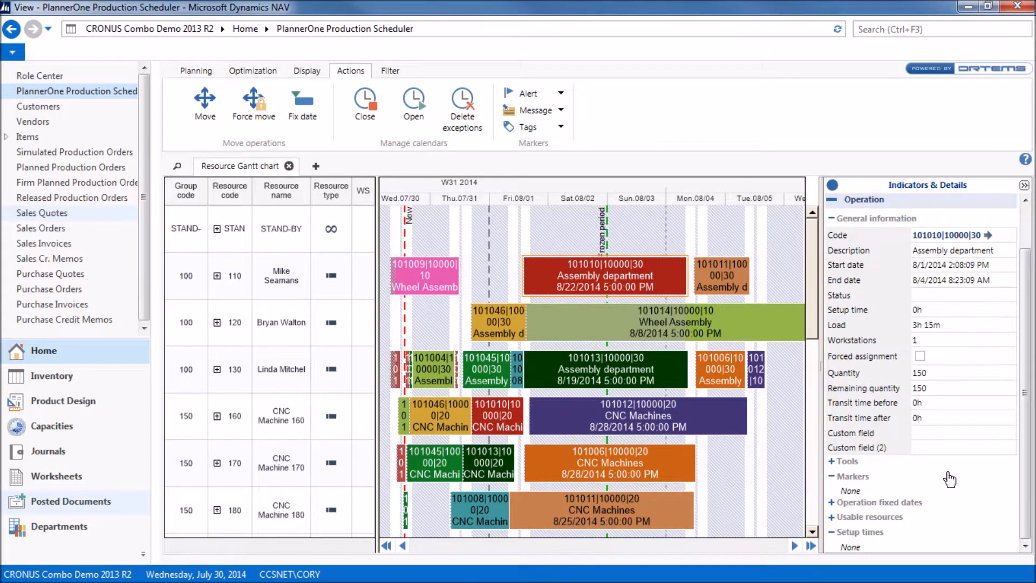
click(832, 533)
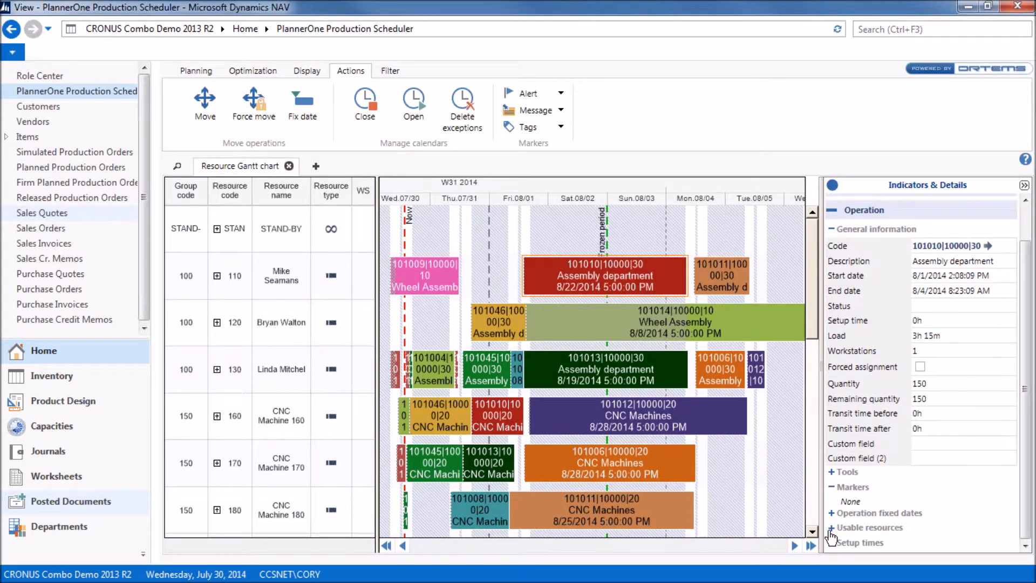
click(831, 210)
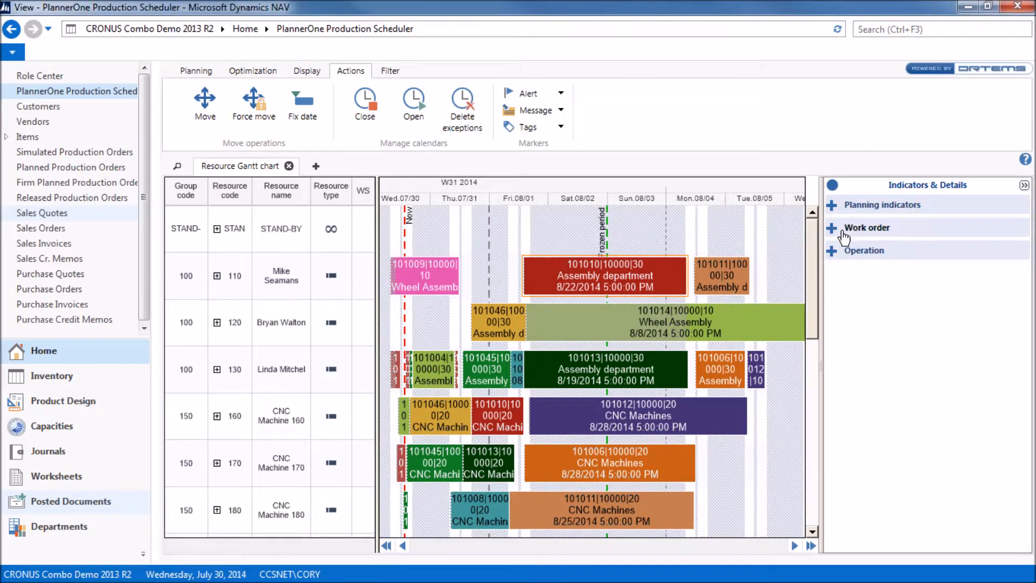
click(832, 182)
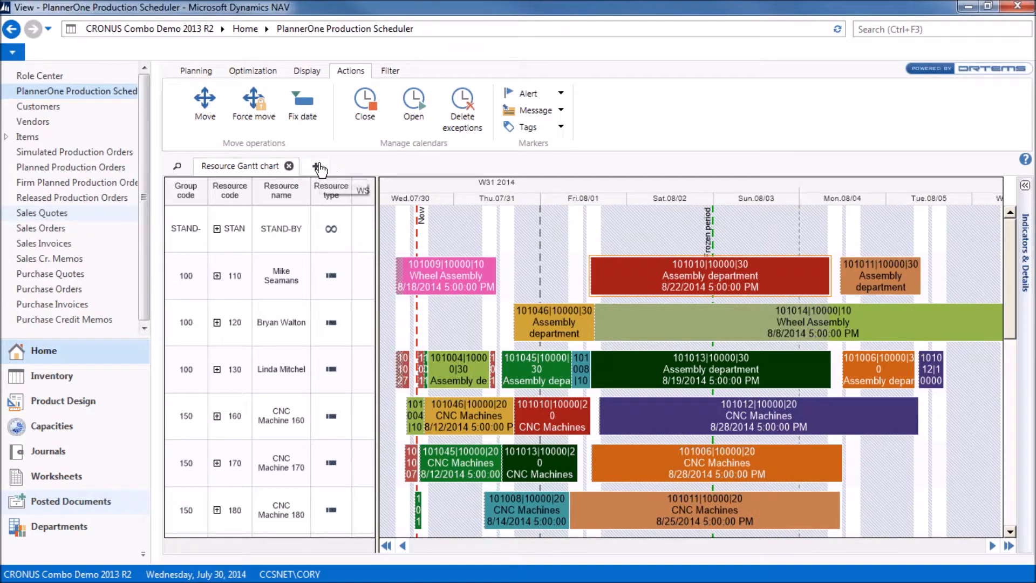
Step: Open a Work Order Gantt chart in an additional view and look through the work orders
click(323, 168)
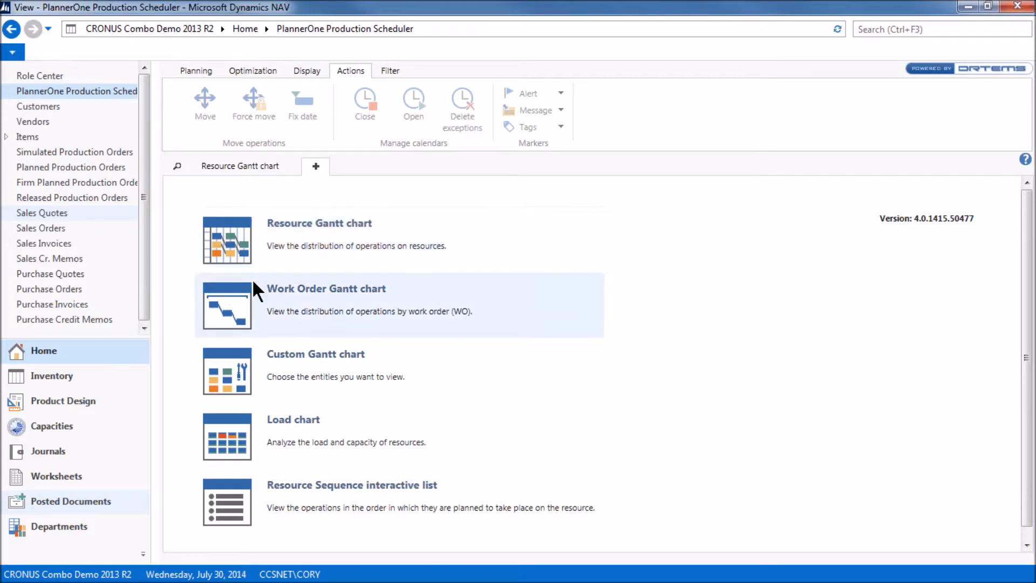
click(237, 313)
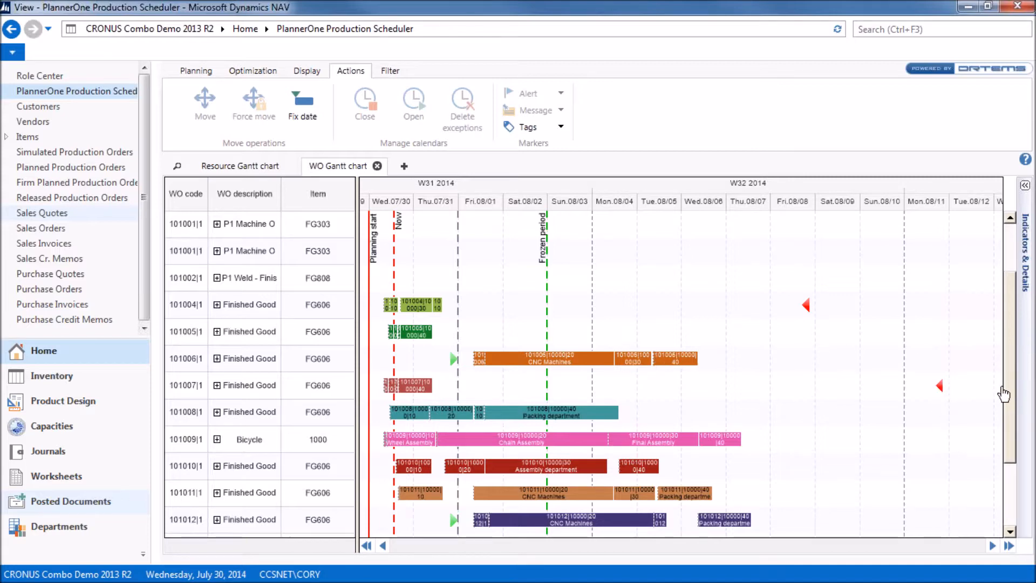
scroll(1003, 325, down, 1)
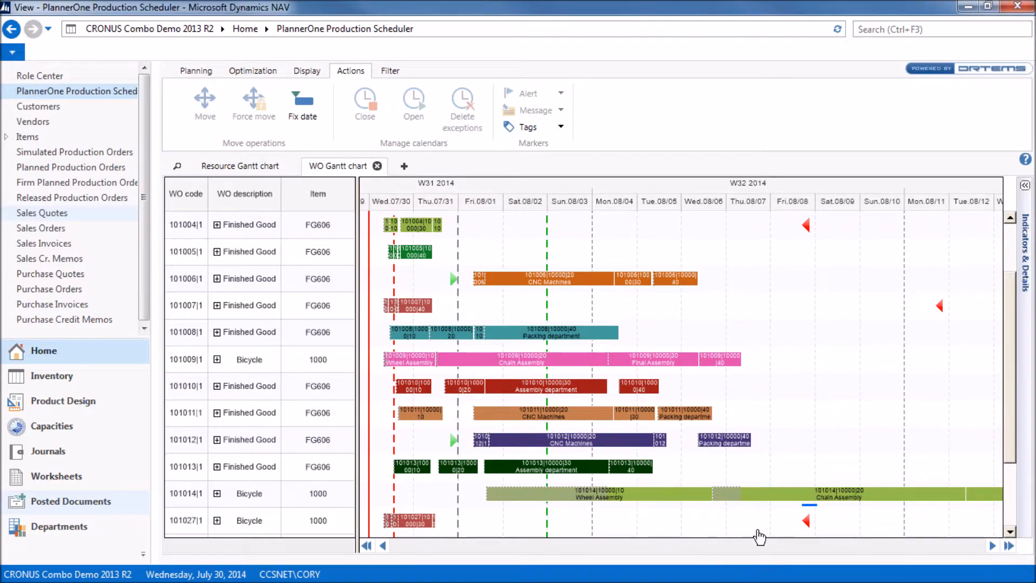
Step: Create a custom Gantt chart with WO description as main entity and Op. end date as secondary entity, and expand the Bicycle group
click(404, 166)
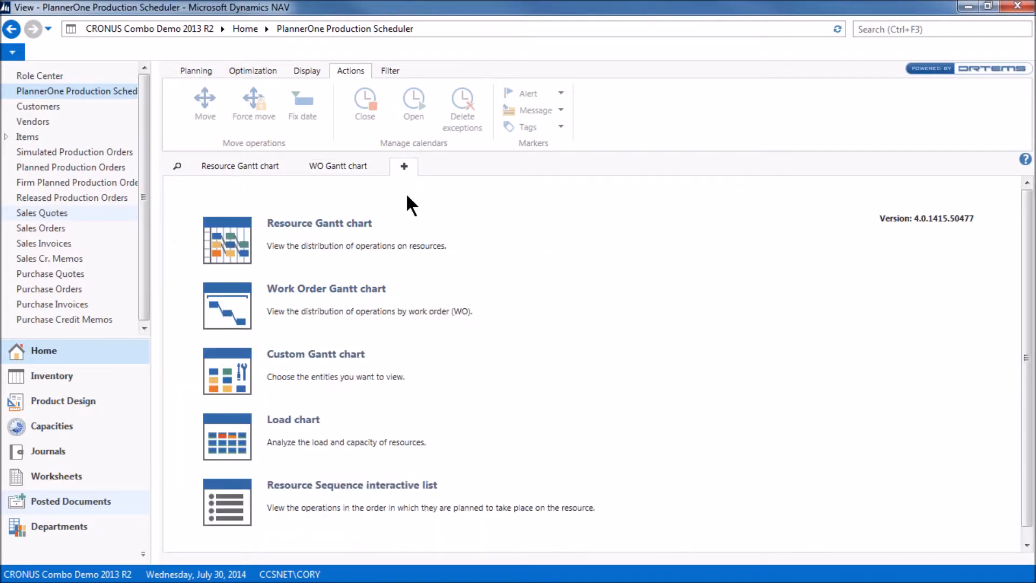
click(228, 373)
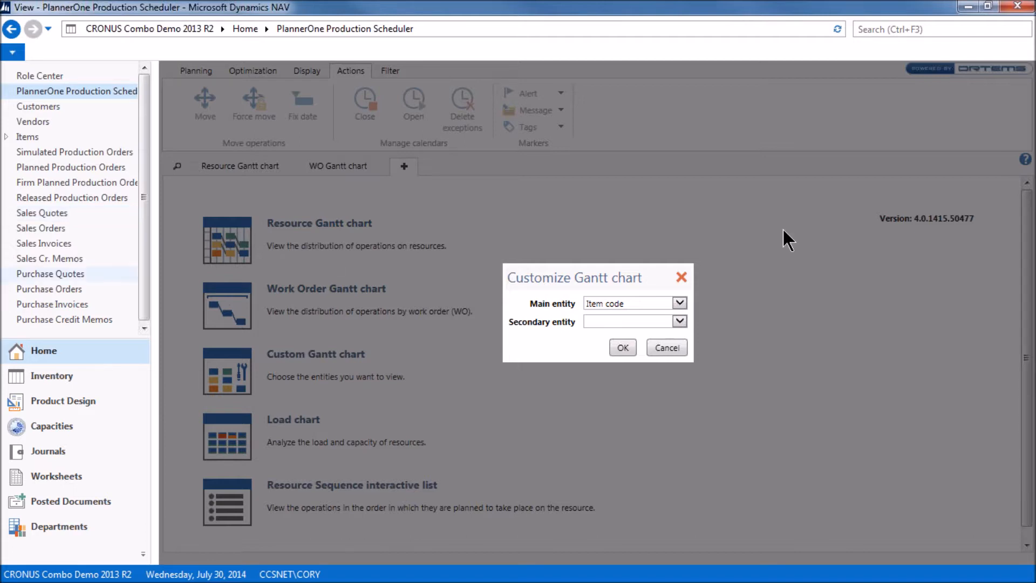
click(679, 302)
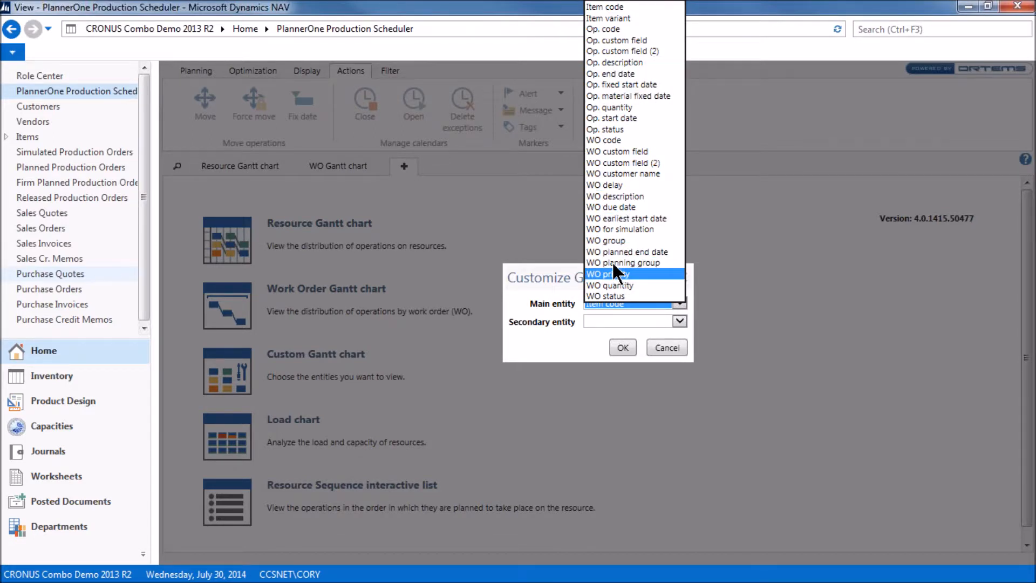
click(622, 195)
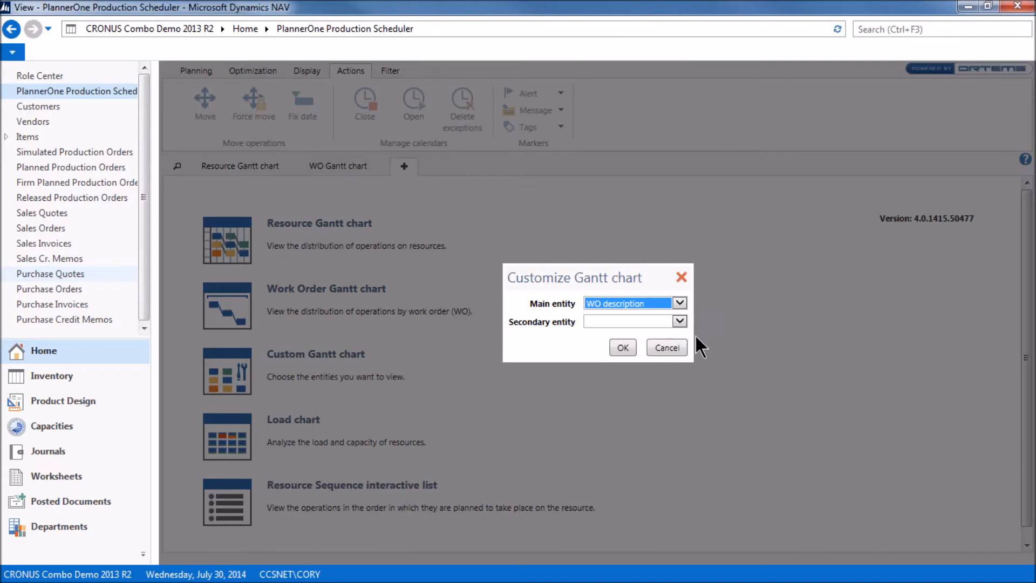
click(679, 322)
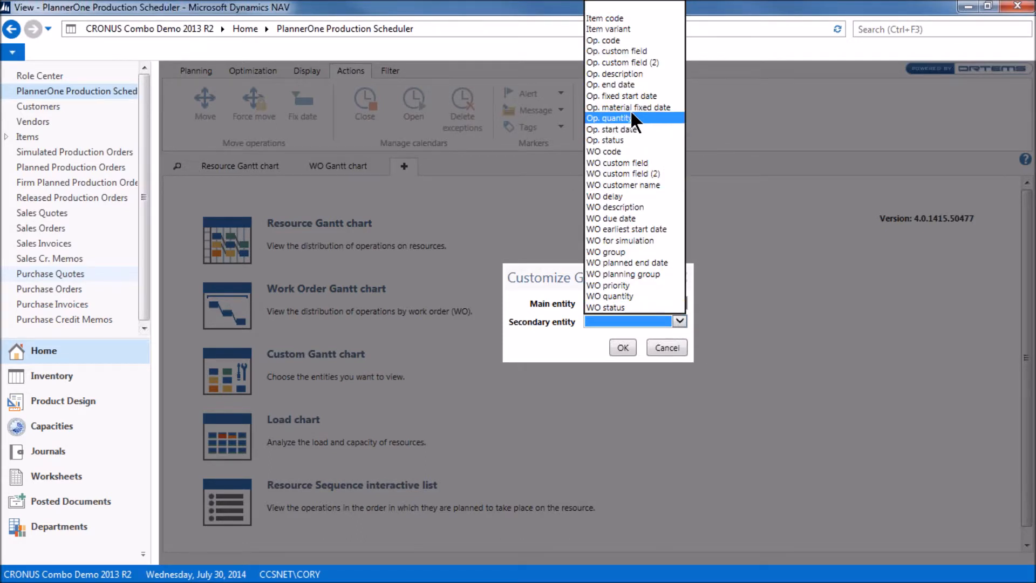
click(624, 79)
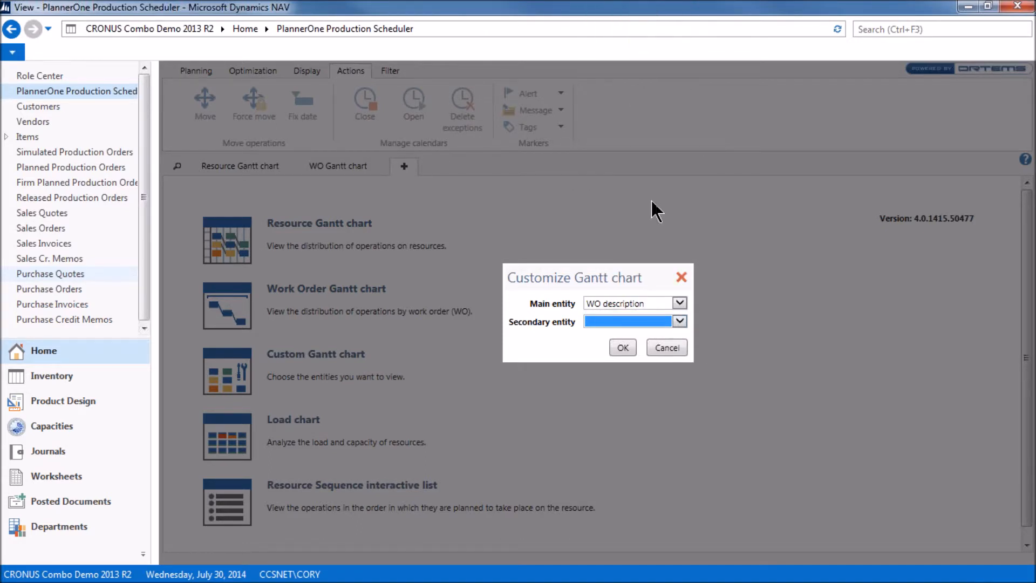
click(623, 348)
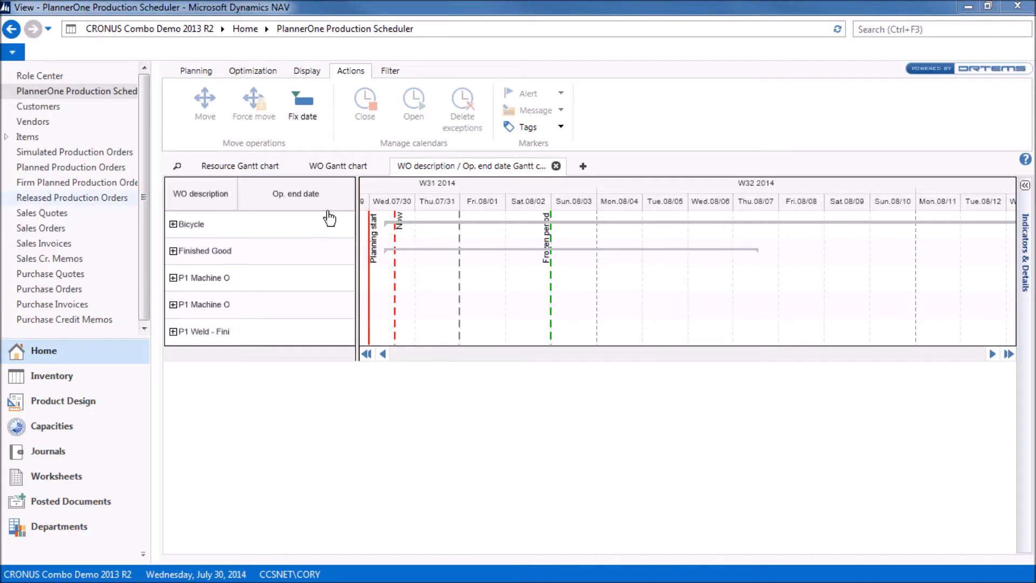
click(173, 224)
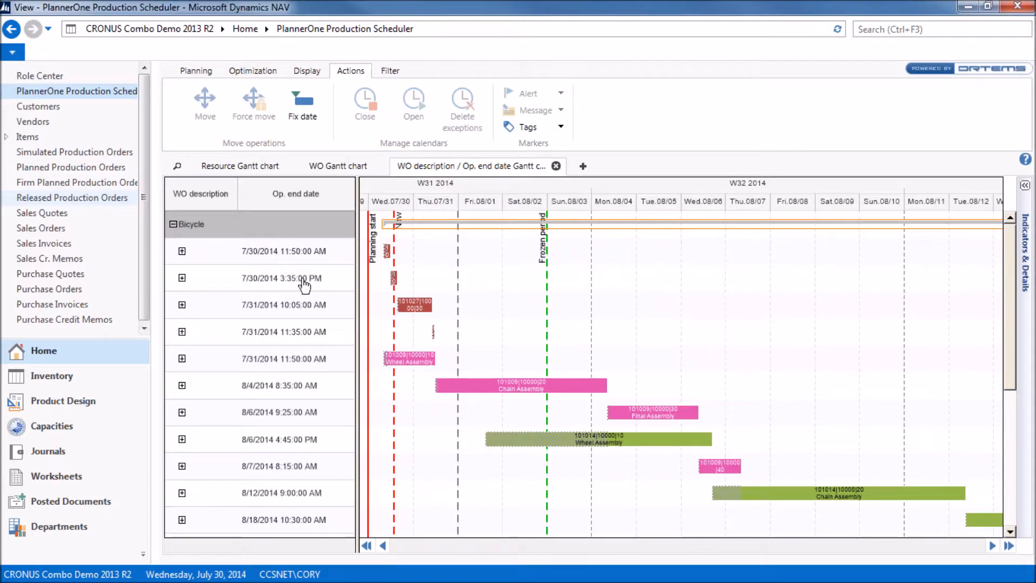
Step: Open a Load chart in an additional view to analyze the load and capacity of resources
click(578, 169)
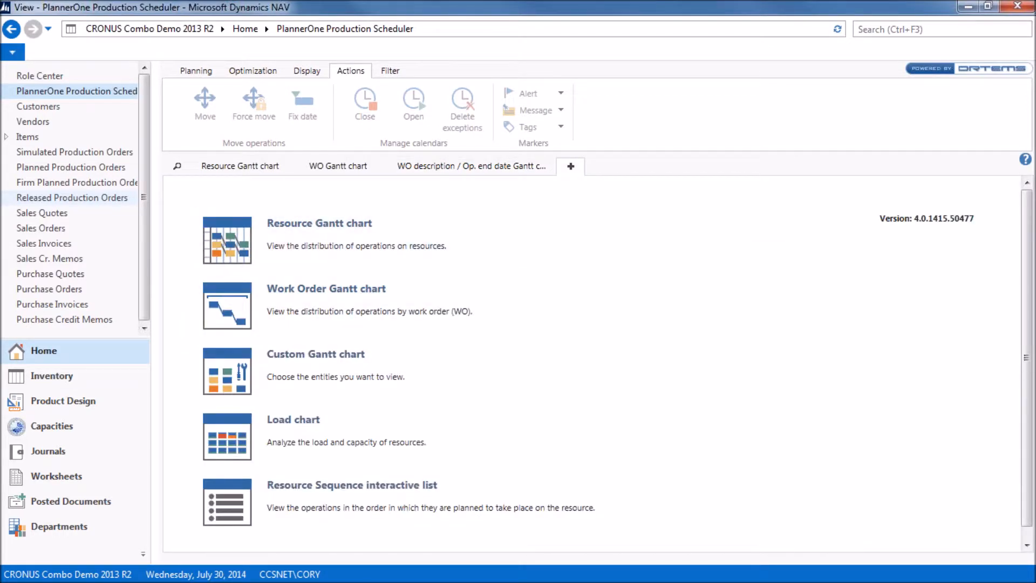
click(57, 213)
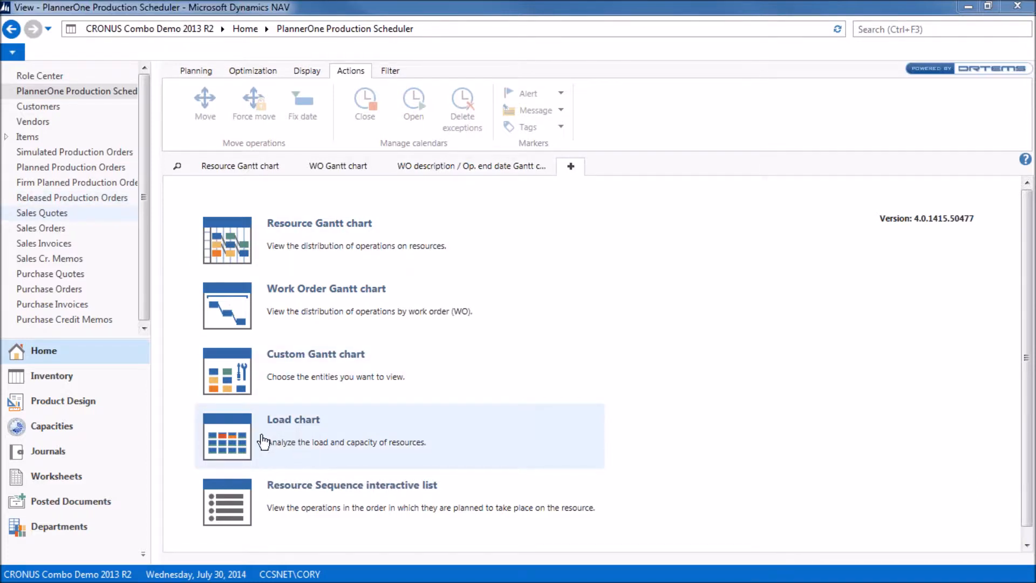
click(238, 447)
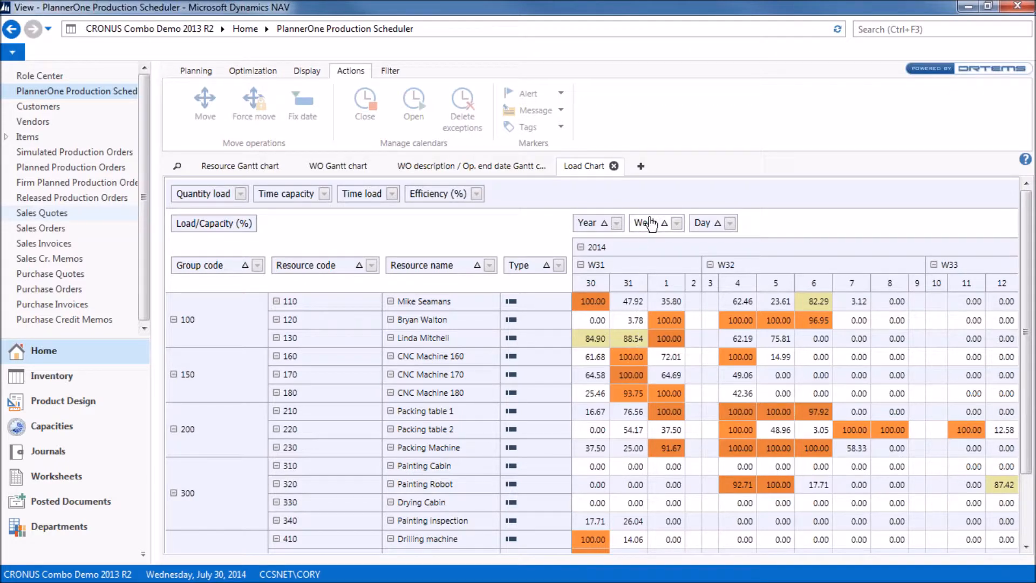
Step: Remove Week from the load chart's column fields, restore it after Year, and take out Day to group loads by week
drag(652, 224, 650, 186)
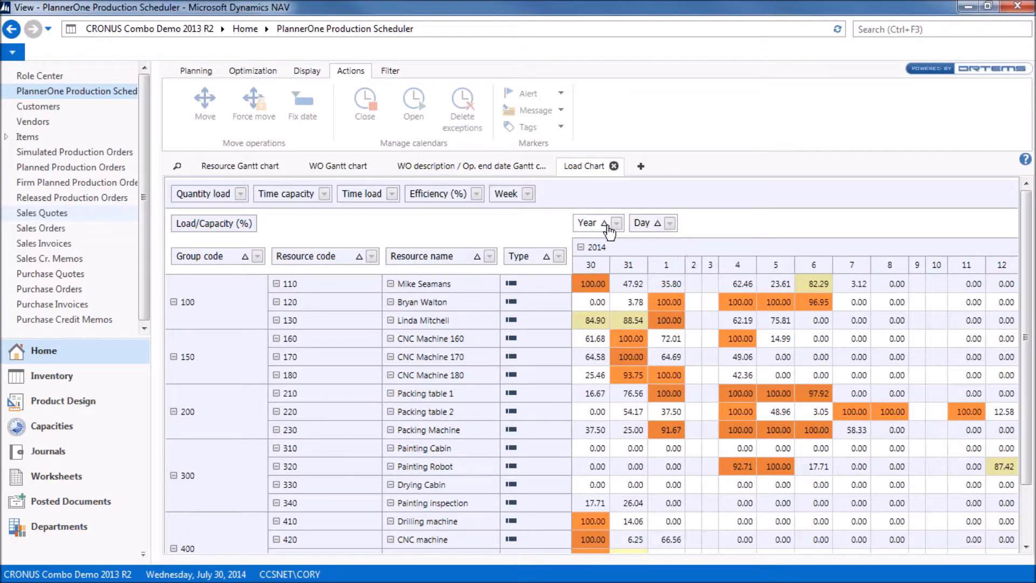
drag(503, 194, 631, 225)
drag(716, 225, 696, 201)
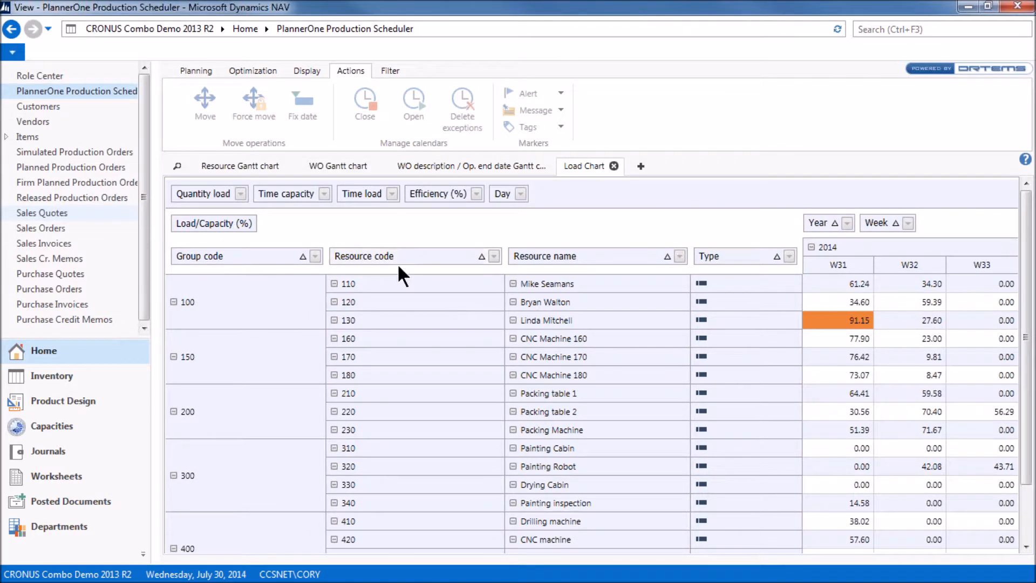
Step: Move Resource name beside Load/Capacity (%) in the load chart's data fields and restore Day as a column field after Week
drag(433, 259, 425, 231)
drag(526, 253, 451, 221)
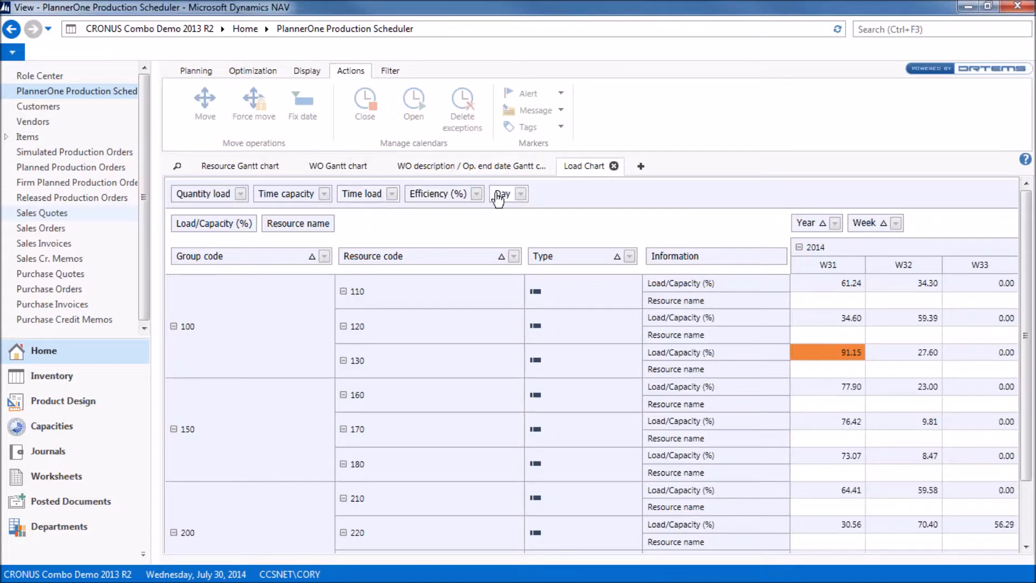
drag(496, 199, 928, 220)
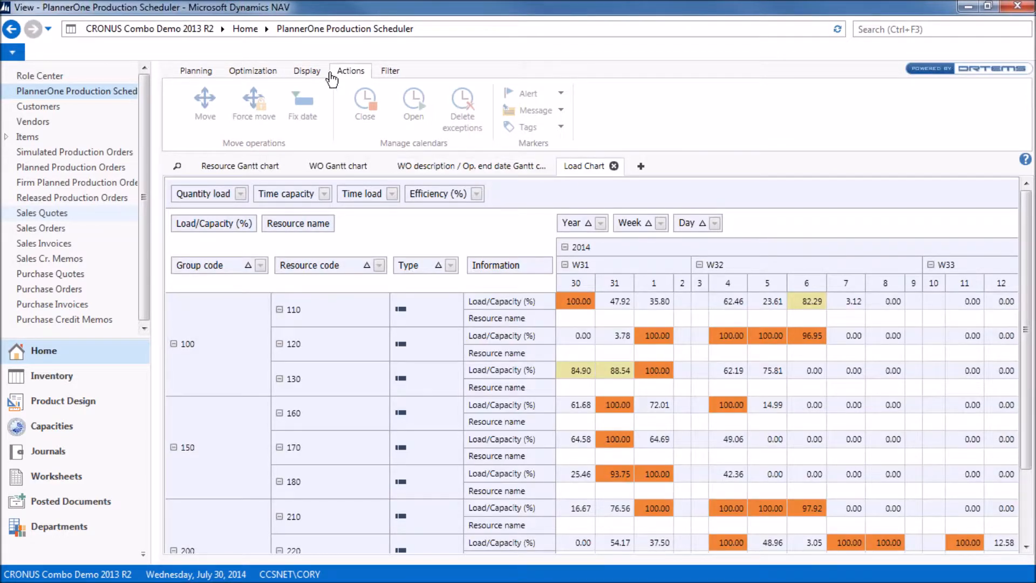
Step: Set the load chart's advanced time scale to 2 quarters
click(307, 71)
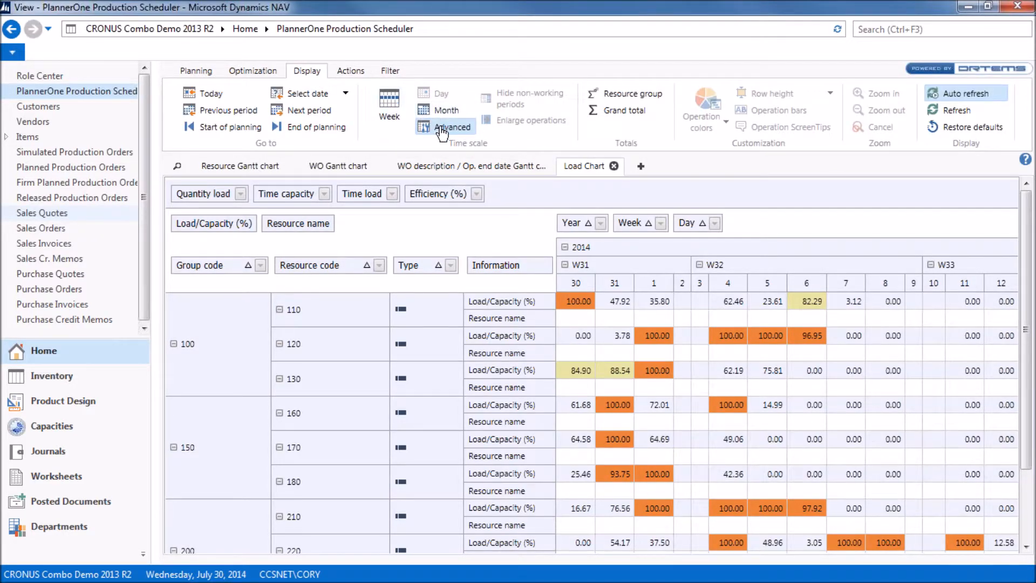
click(443, 127)
click(698, 312)
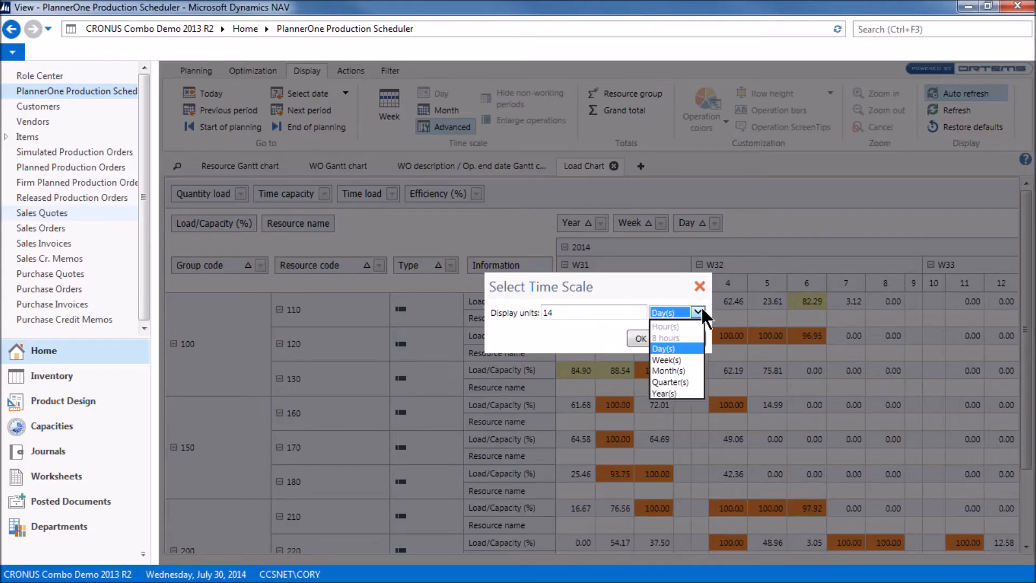
click(669, 381)
drag(589, 317, 497, 318)
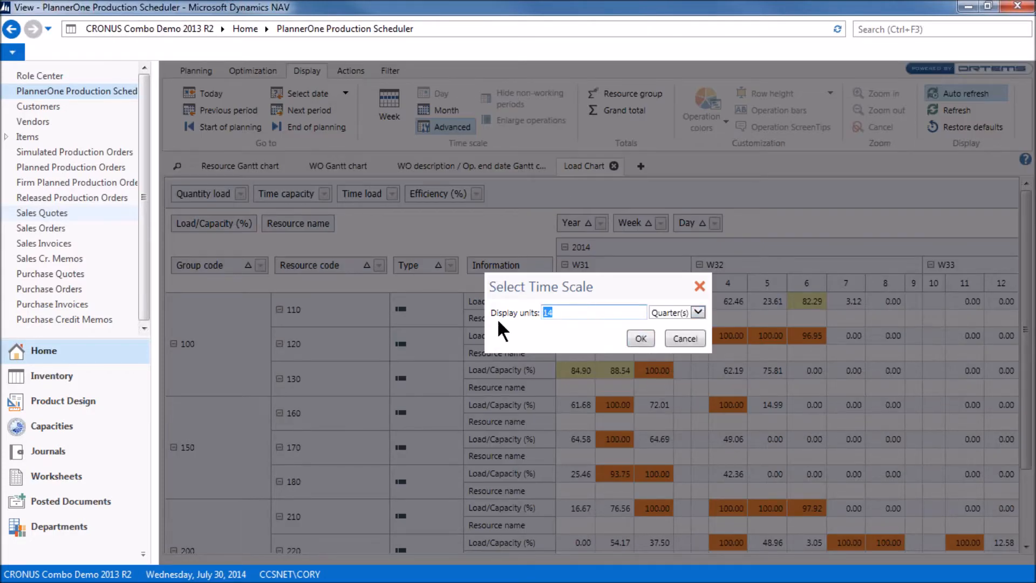
text(2)
click(643, 338)
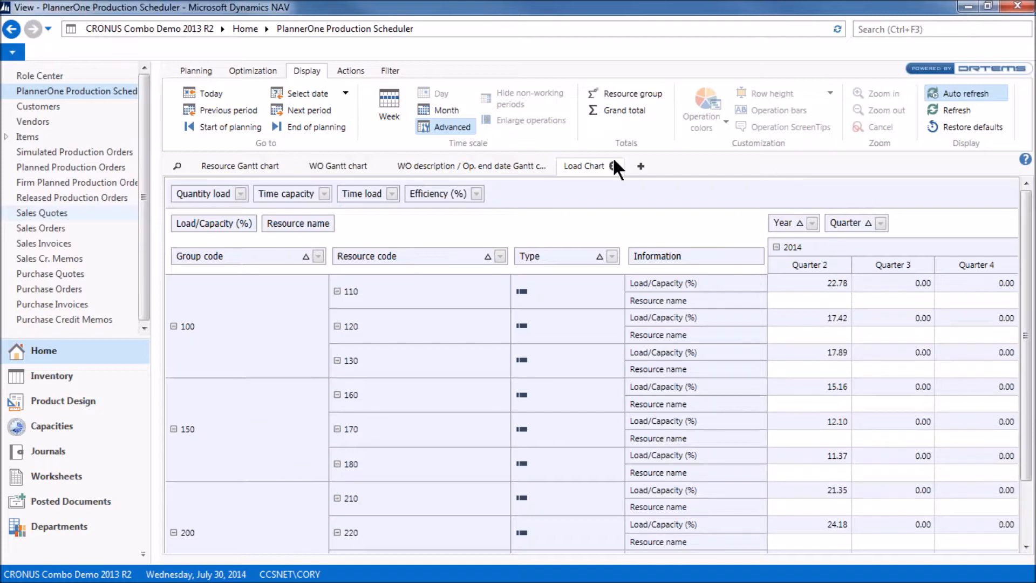
Step: Open the Resource Sequence interactive list and view the operations of 310 - Painting Cabin and 160 - CNC Machine 160
click(641, 167)
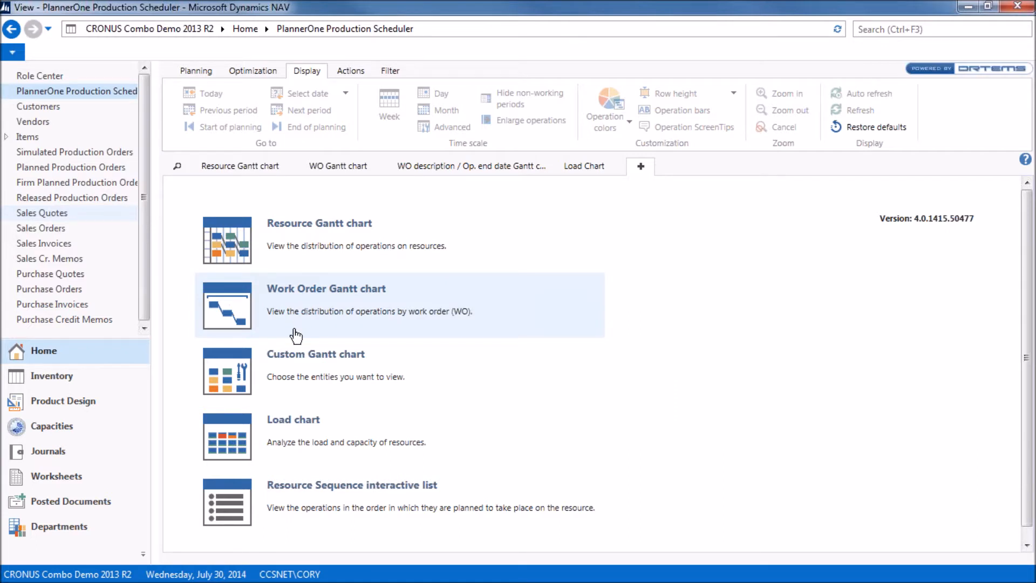
click(228, 491)
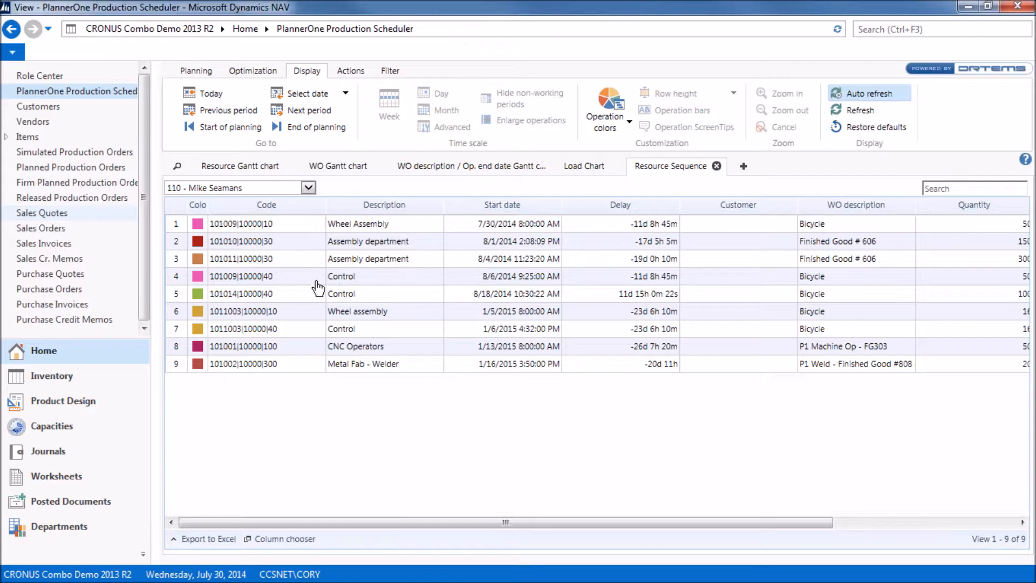
click(307, 186)
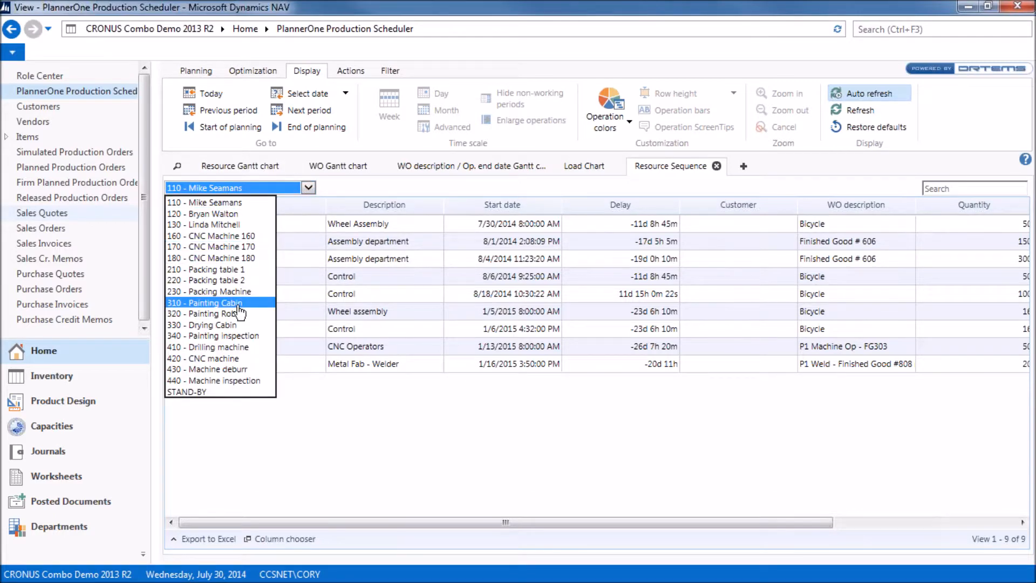
click(213, 303)
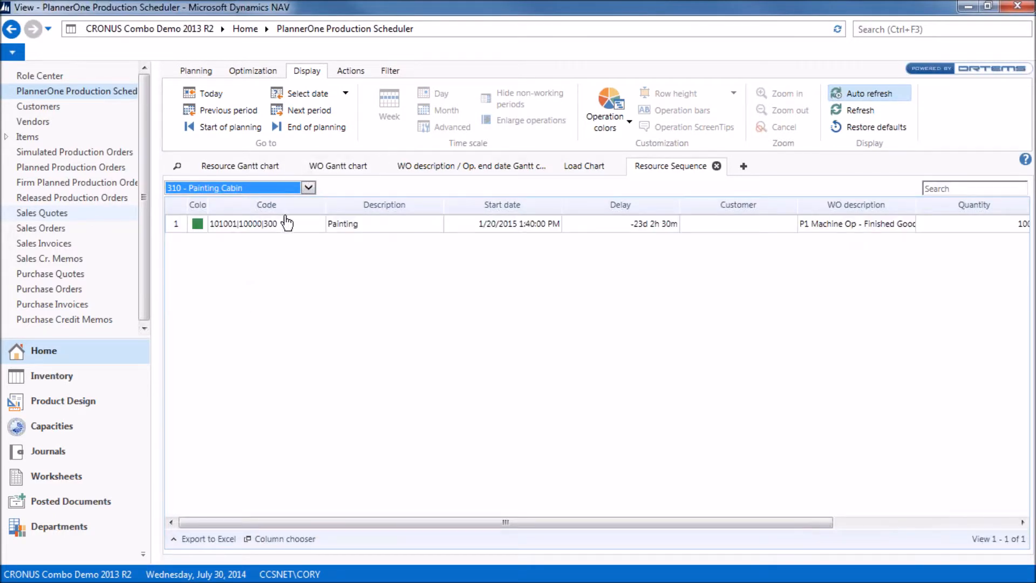
click(308, 188)
click(247, 236)
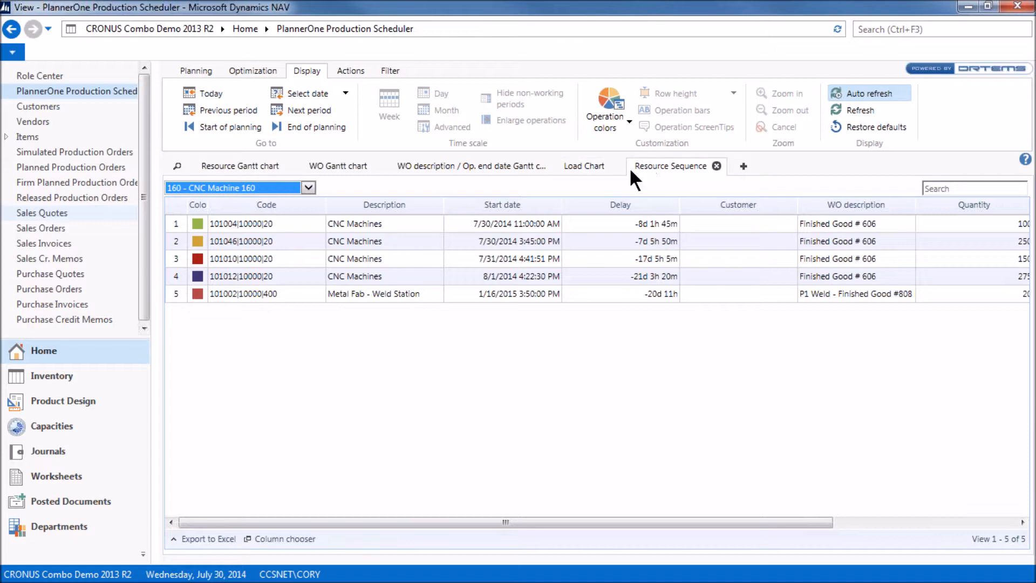
Step: In the sequence of resource 110, move operation 101011|10000|30 ahead of operation 101010|10000|30
click(307, 188)
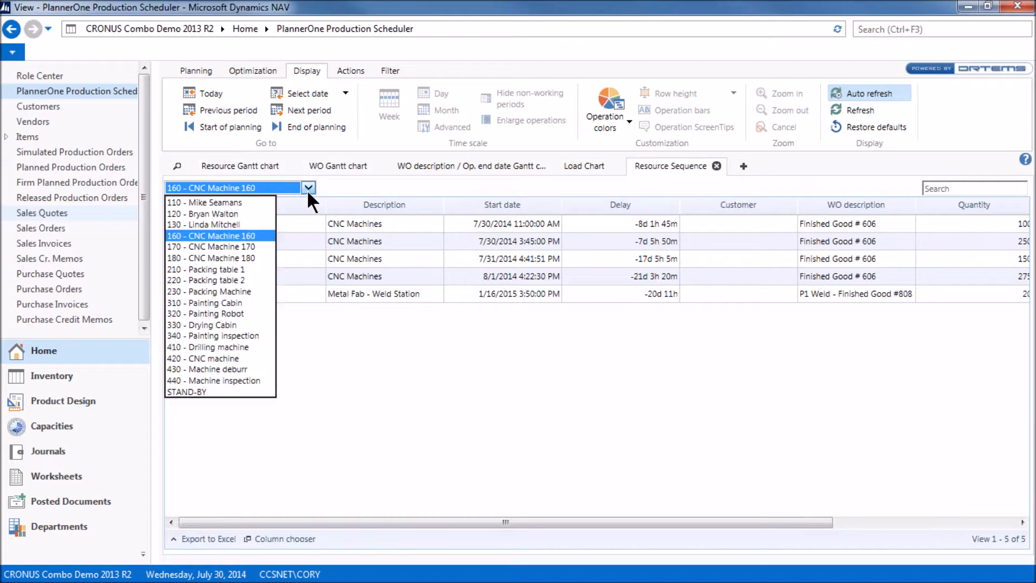
click(224, 203)
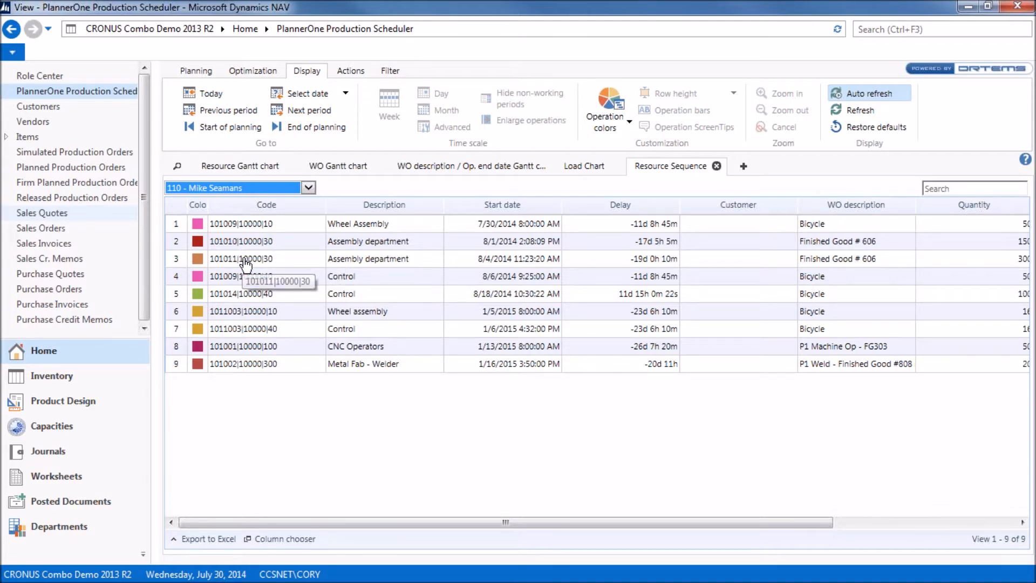
drag(245, 264, 247, 246)
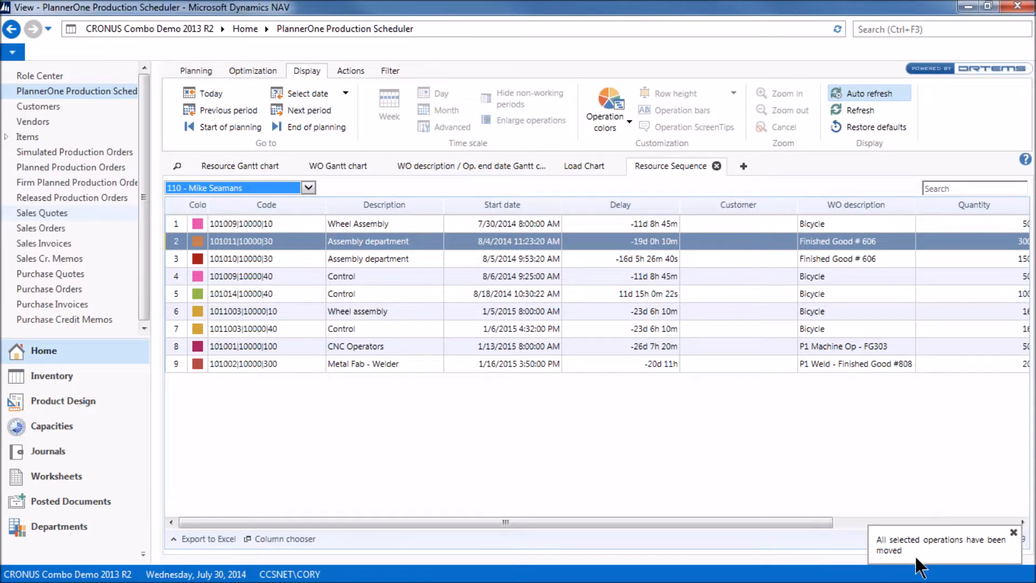
Step: Close the Resource Sequence, Load Chart, custom Gantt and WO Gantt views, keeping only the Resource Gantt chart open
click(716, 166)
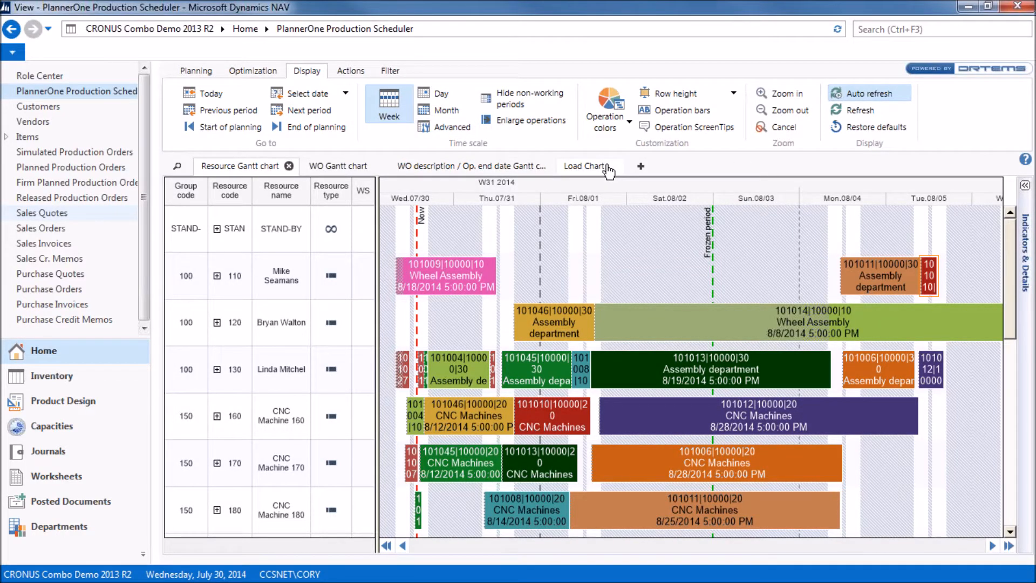
click(606, 166)
click(613, 166)
click(516, 168)
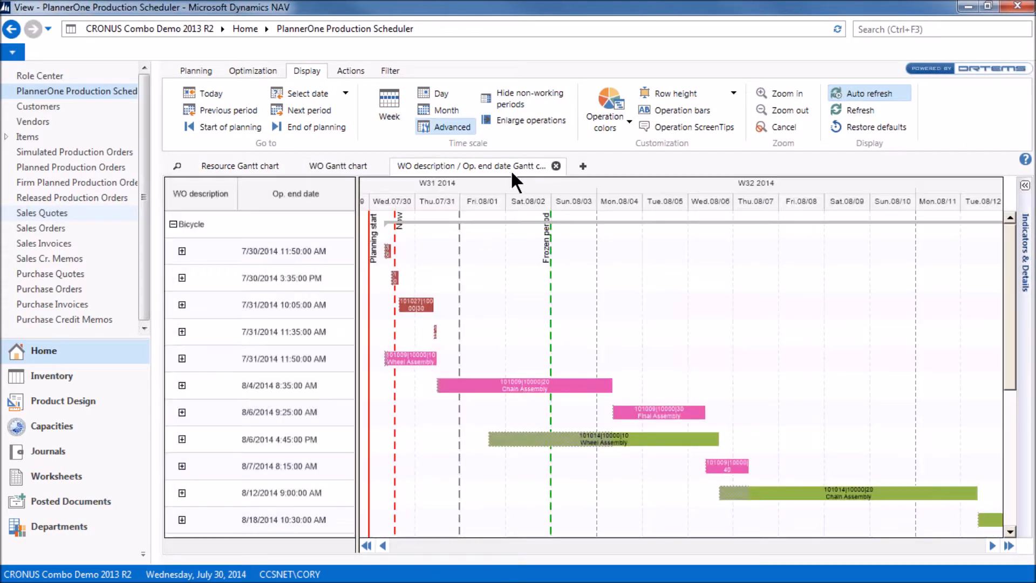
click(556, 166)
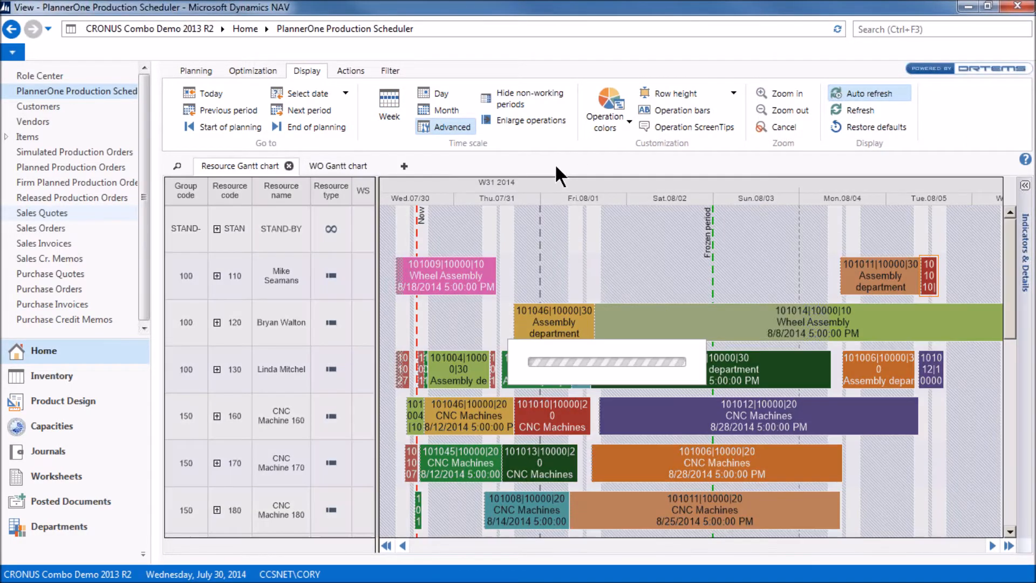
click(371, 165)
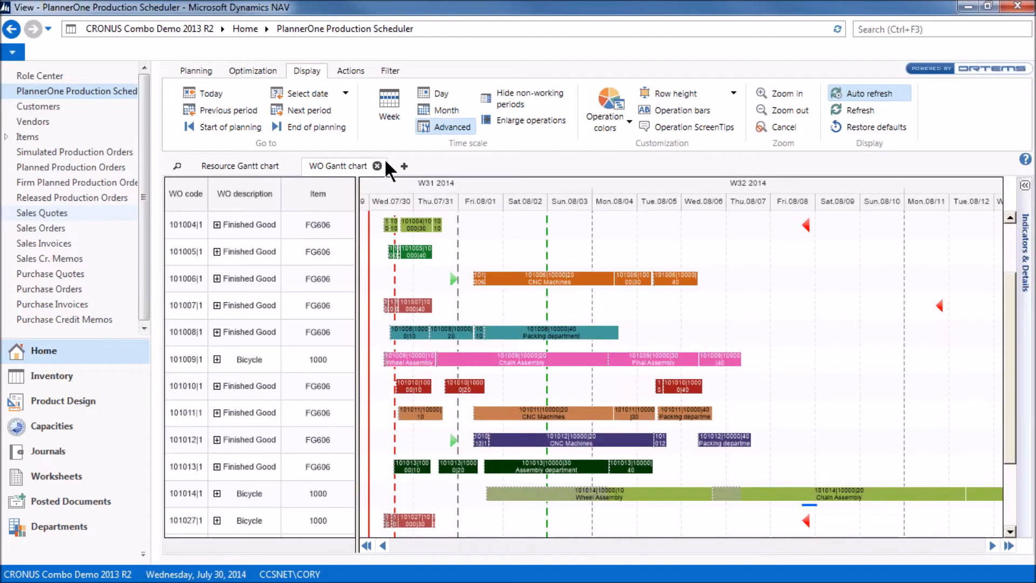
click(377, 166)
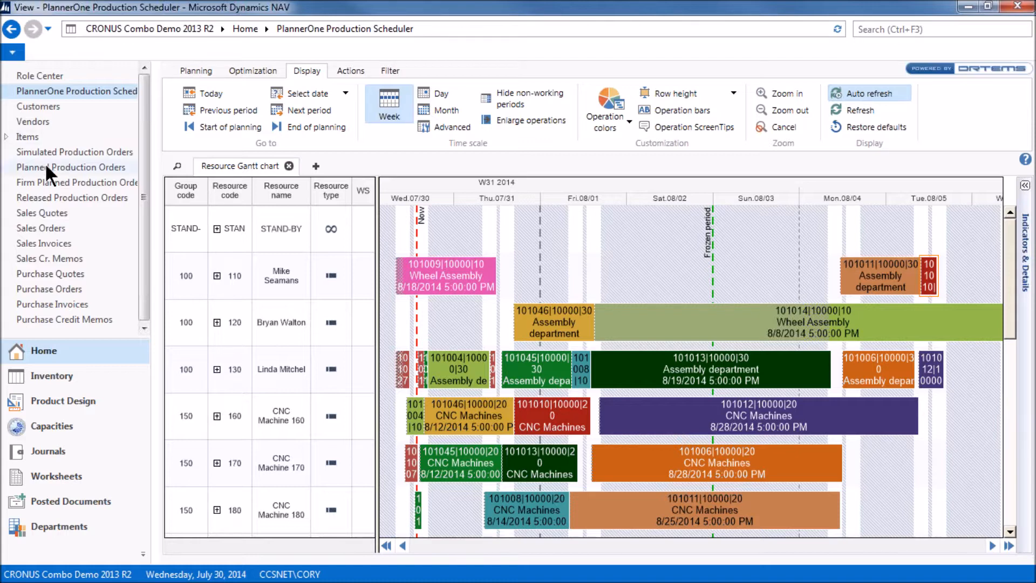
Step: Create a new simulated production order with an automatically assigned number and item FG606 as its source
click(67, 153)
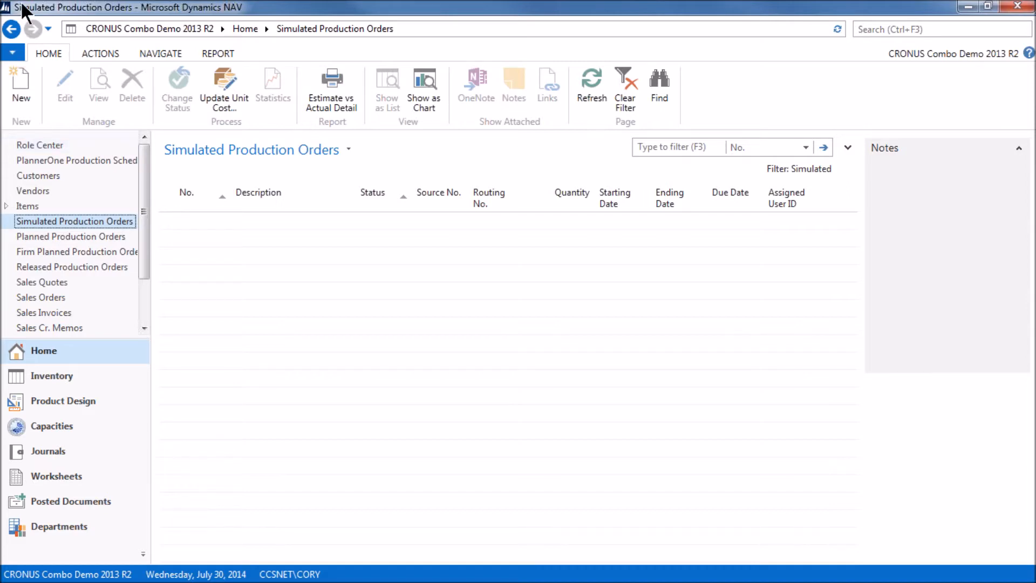
click(15, 75)
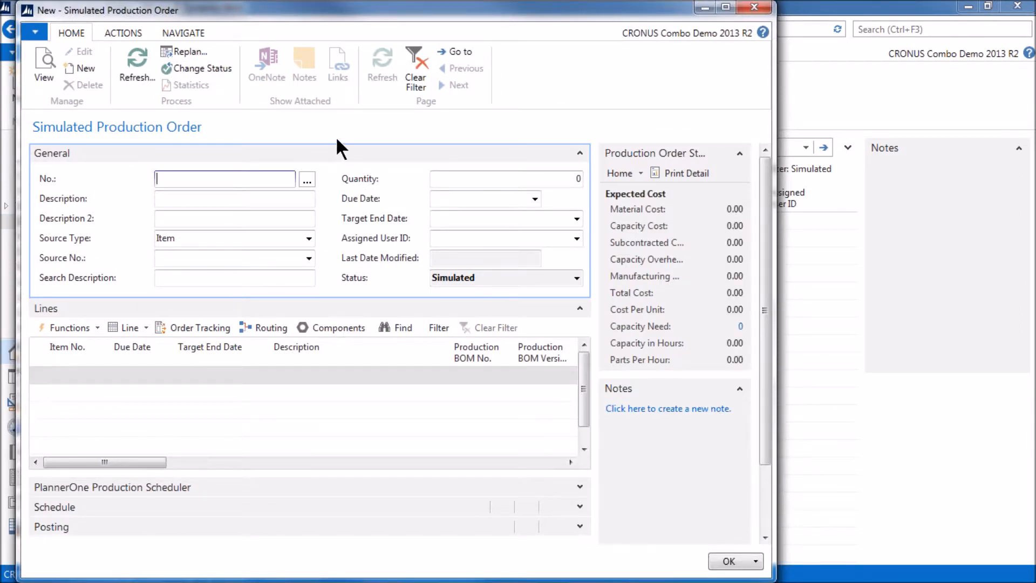
key(Tab)
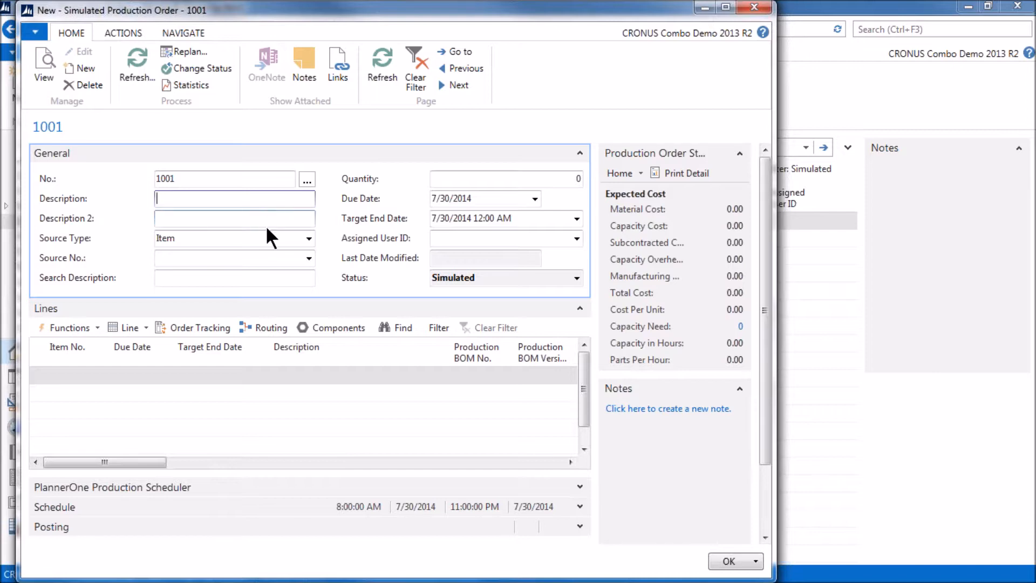
click(253, 236)
click(229, 261)
text(fg)
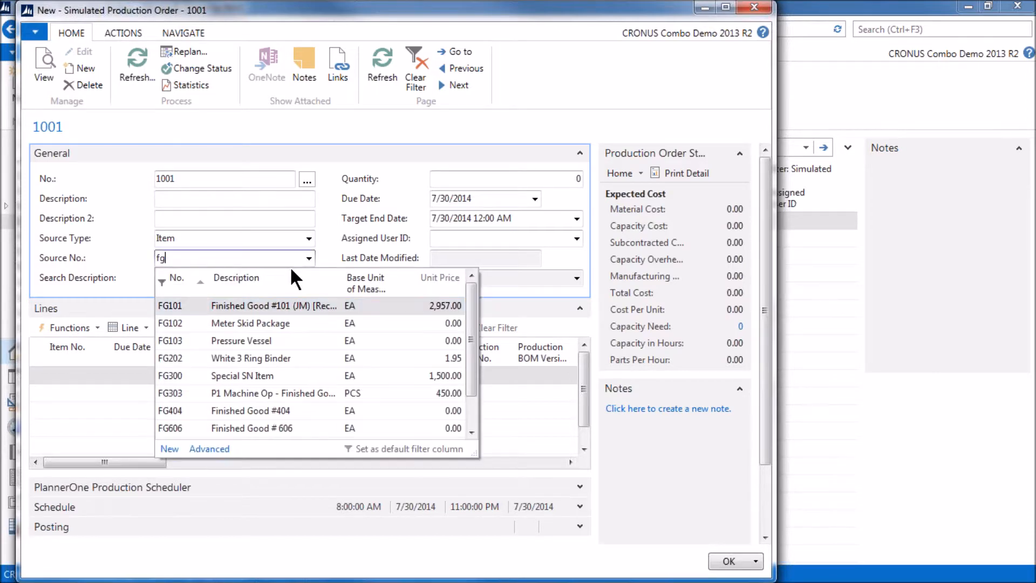
text(606)
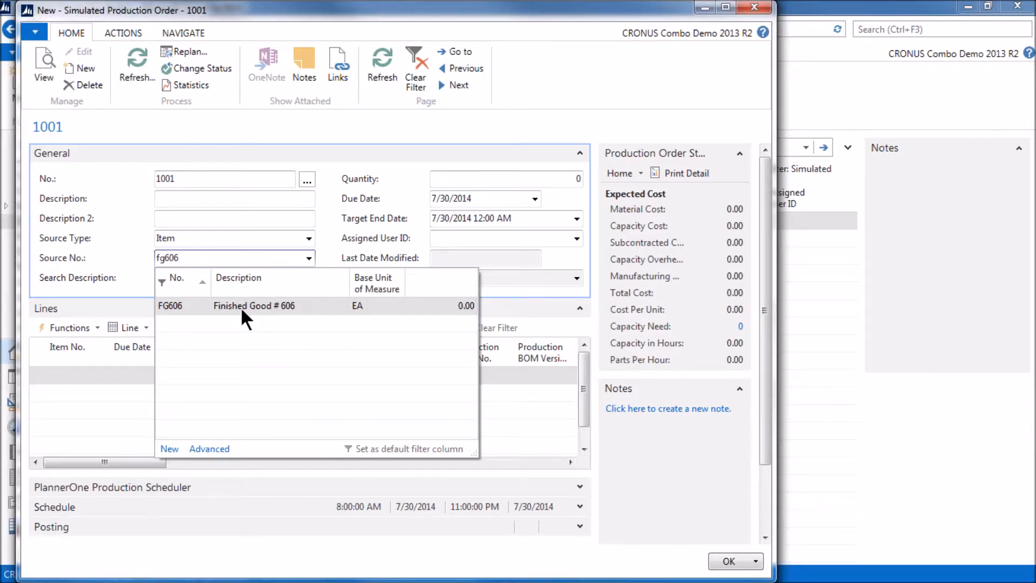
click(269, 305)
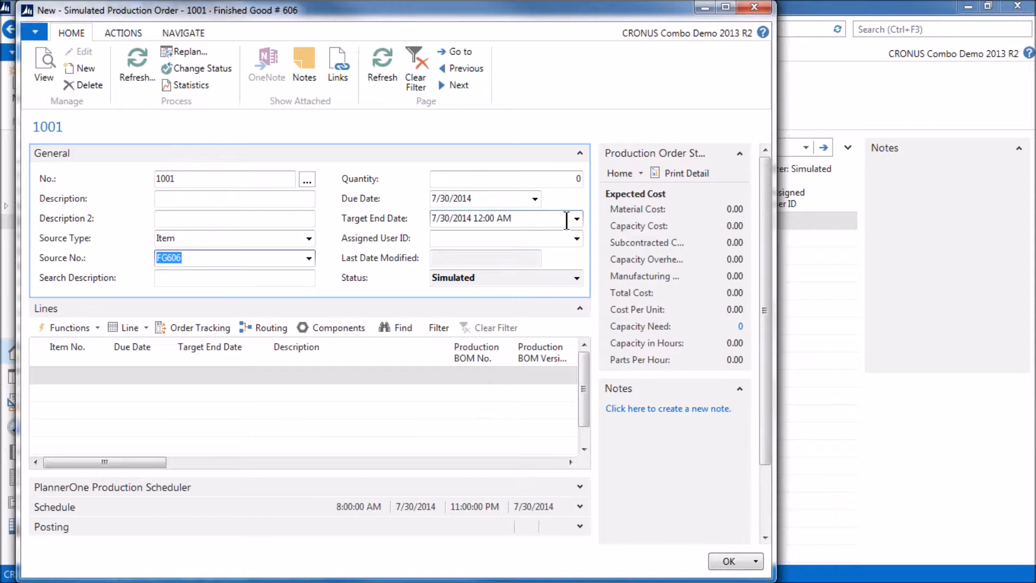
key(Tab)
Step: Set the simulated production order's quantity to 100 and its due date to 8/6/2014
click(555, 177)
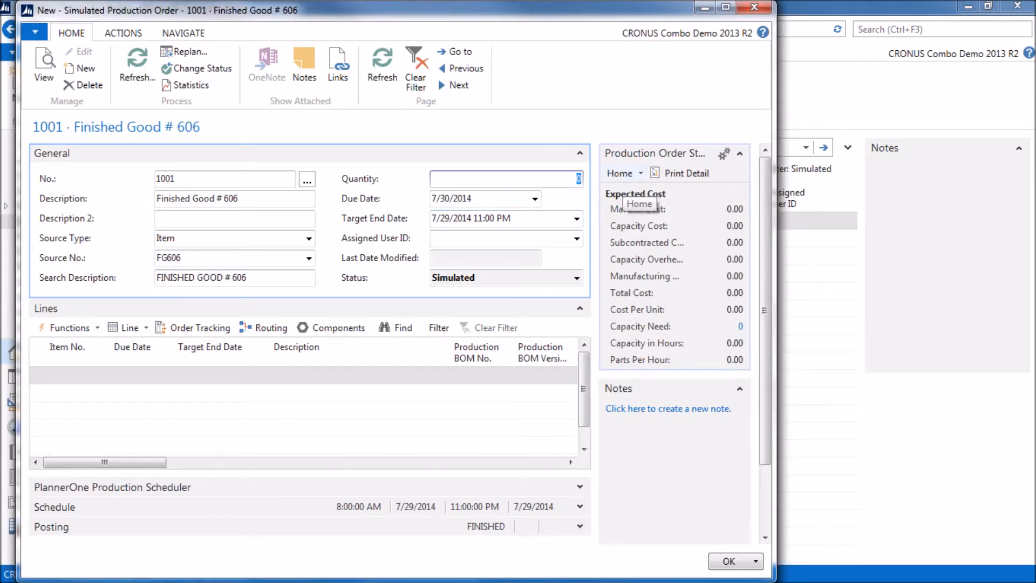
key(Tab)
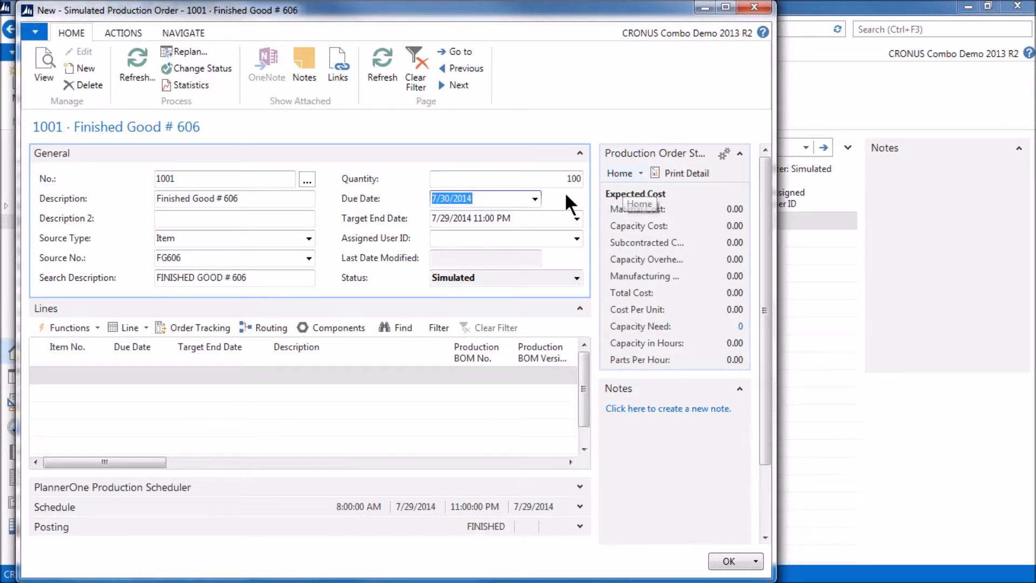
click(533, 199)
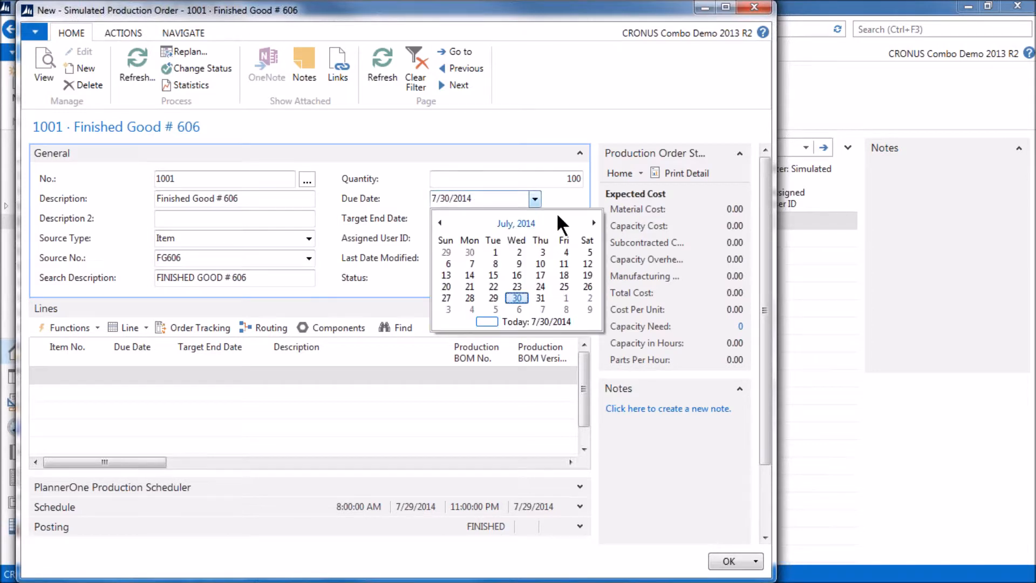
click(517, 306)
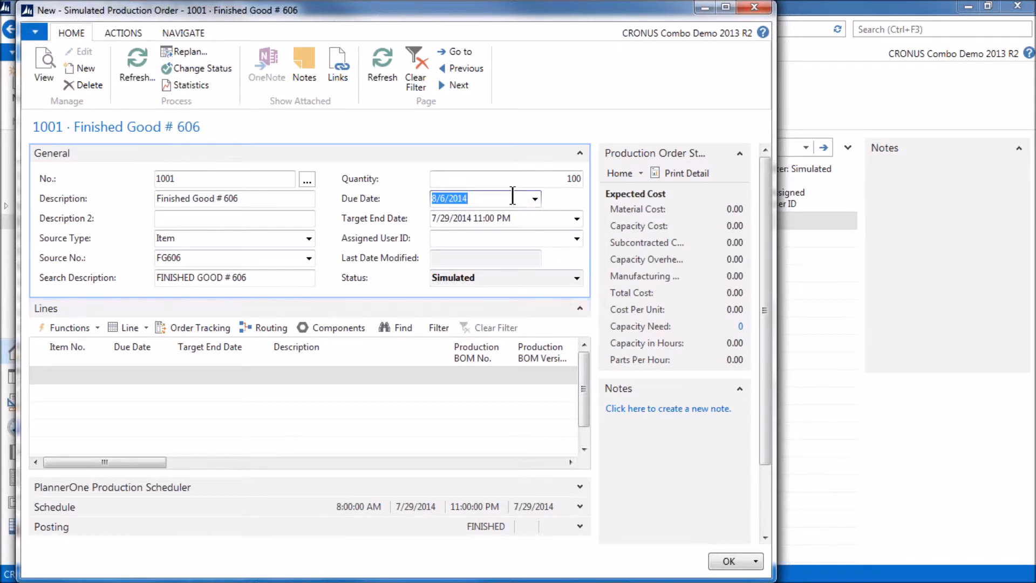
key(Tab)
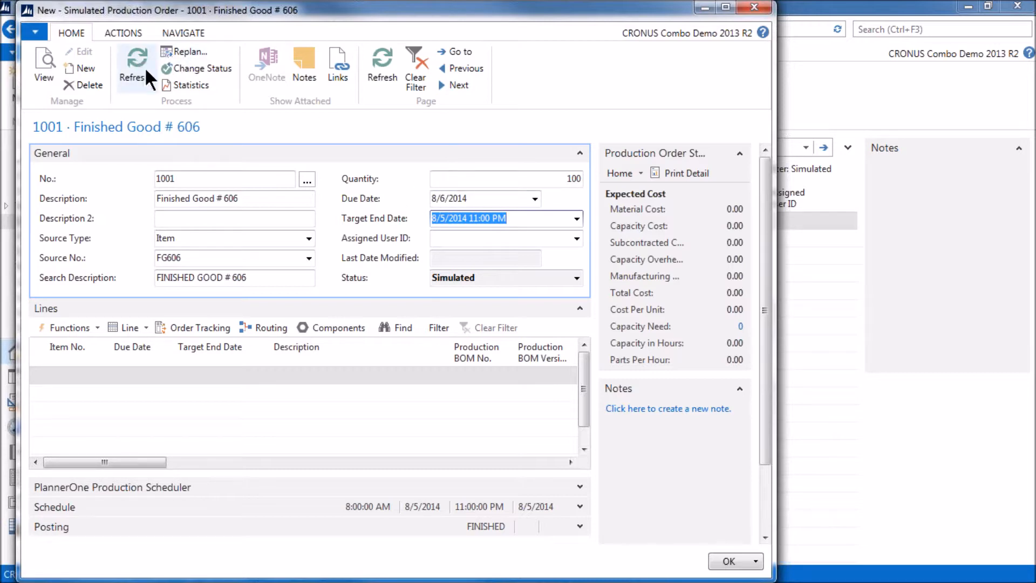
Step: Refresh the simulated production order to generate its line for Finished Good # 606, and select that line's description
click(130, 50)
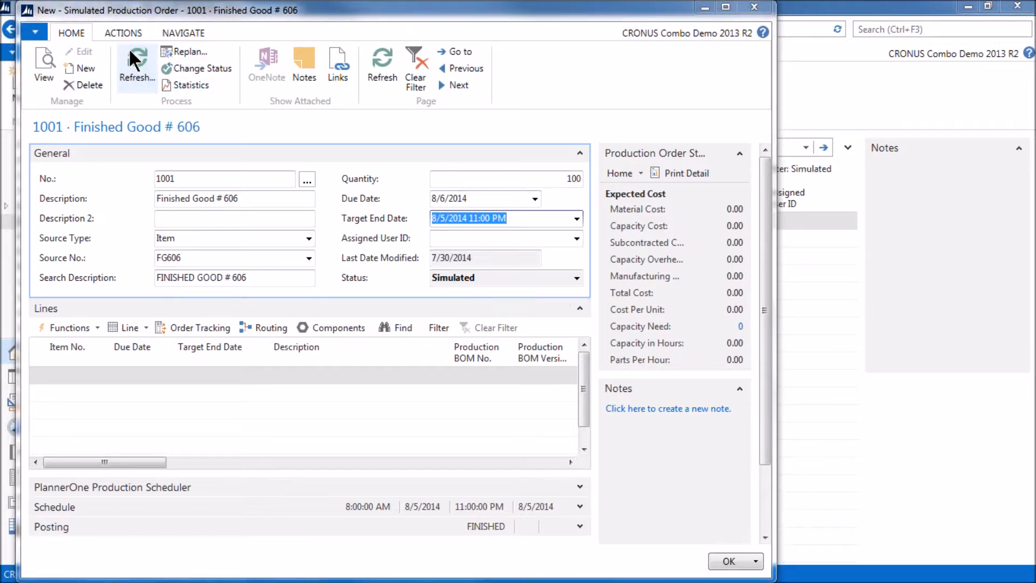
click(268, 477)
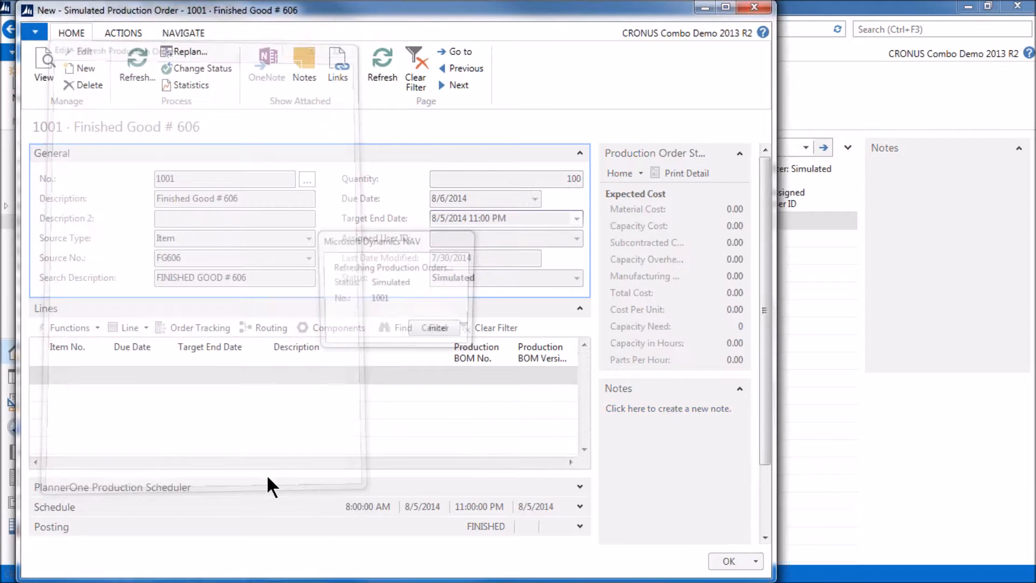
click(360, 373)
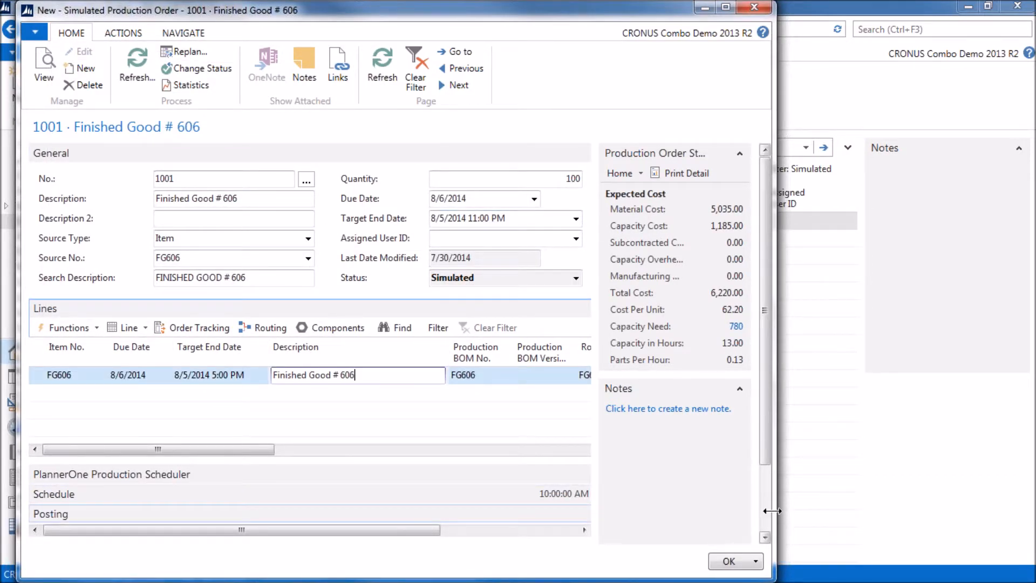
Step: Widen the simulated production order window and expand its PlannerOne Production Scheduler section to show the Resource Focus Gantt Chart
drag(775, 511, 989, 497)
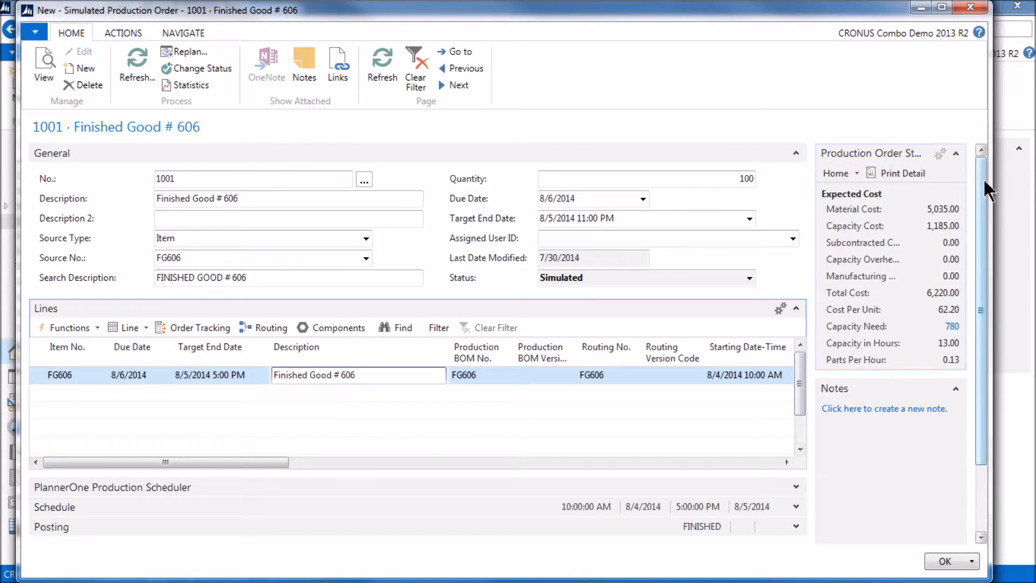
drag(983, 178, 982, 198)
click(230, 487)
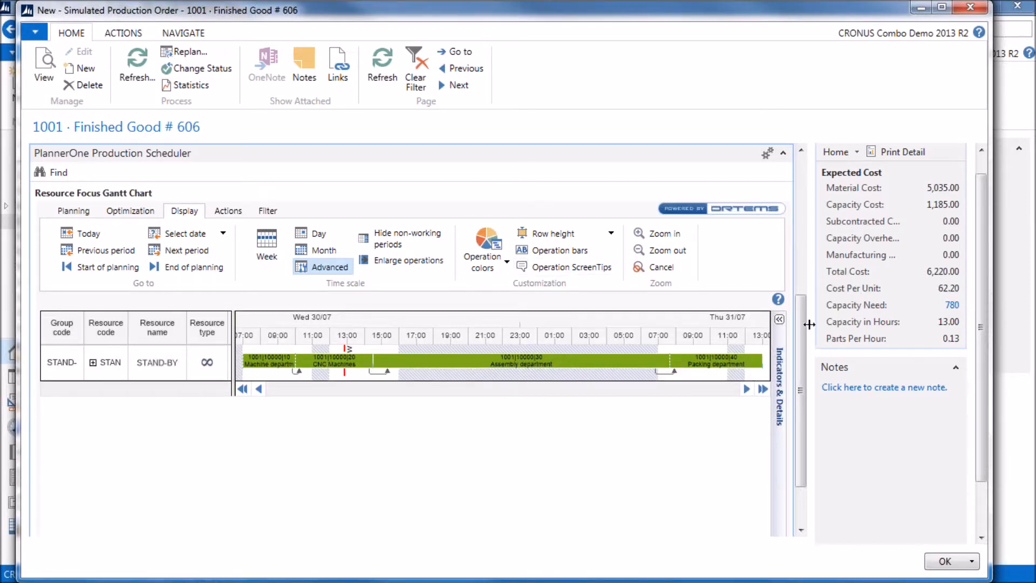
drag(797, 340, 786, 157)
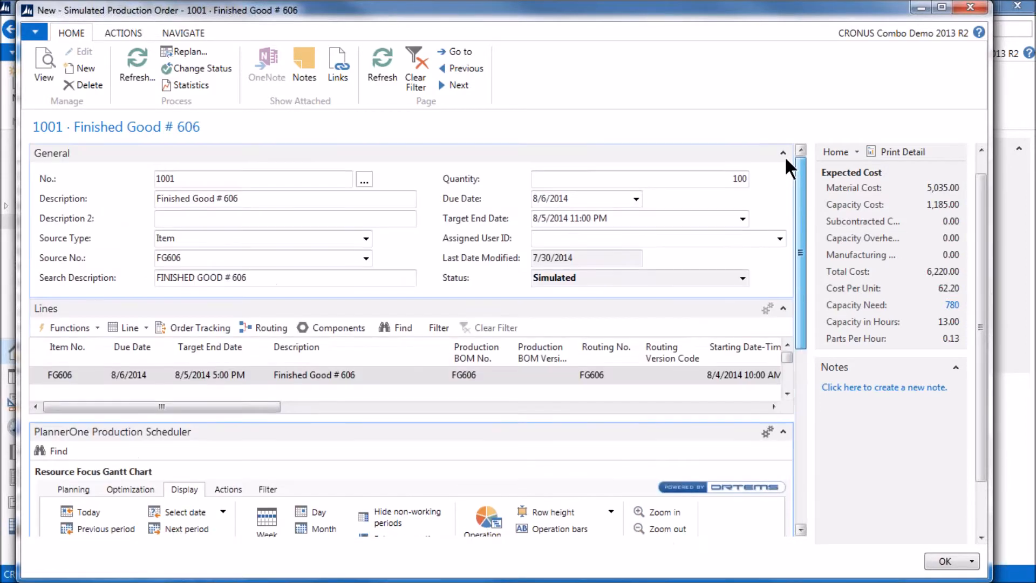
drag(801, 201, 830, 332)
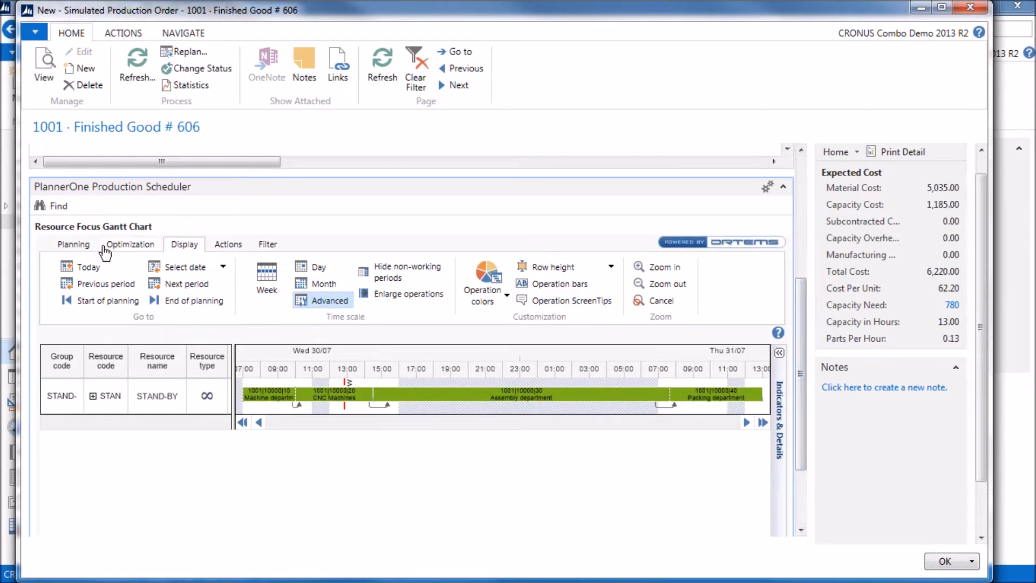
Step: Schedule all operations in the planning horizon from the simulated order's Resource Focus Gantt Chart
scroll(122, 248, down, 1)
click(131, 181)
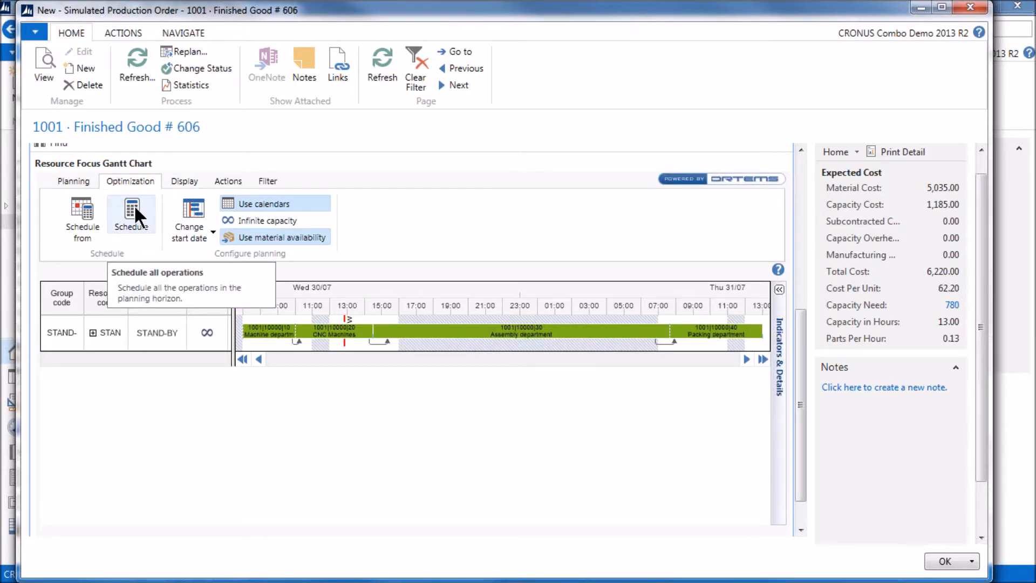
click(134, 210)
click(464, 359)
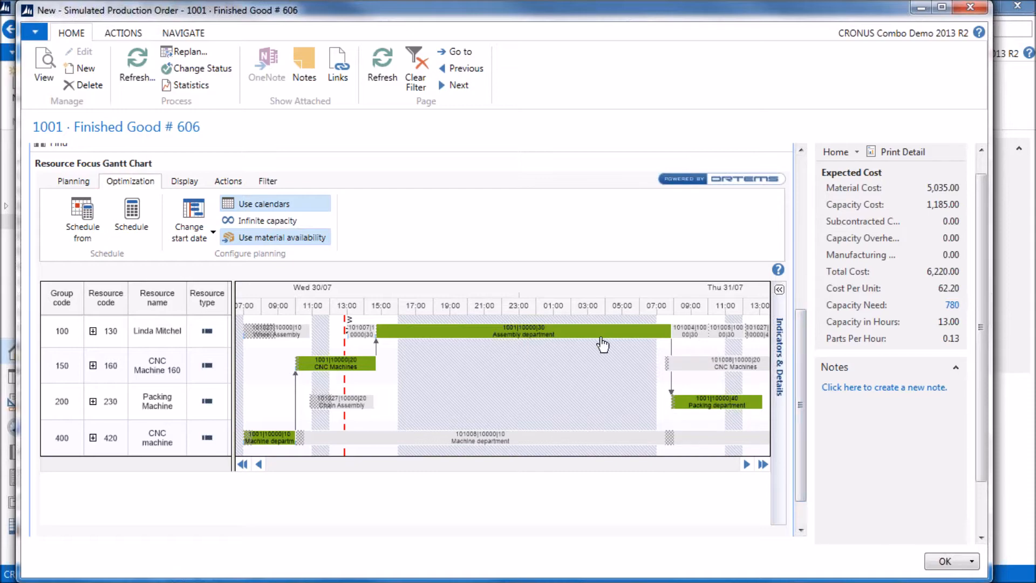
Step: Review the simulated production order's general details and close it with OK to return to the order list
drag(798, 325, 800, 296)
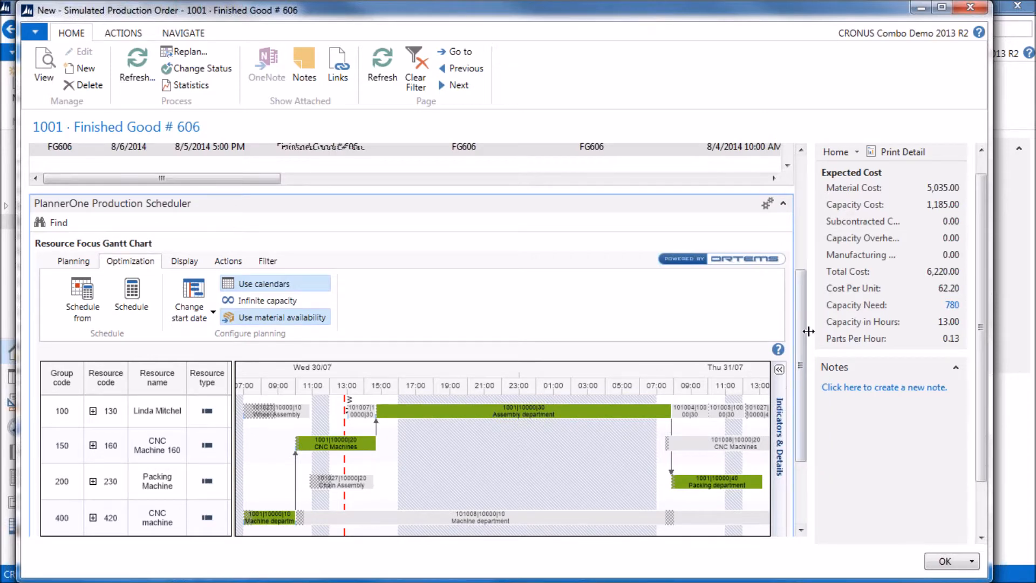
drag(801, 323, 804, 188)
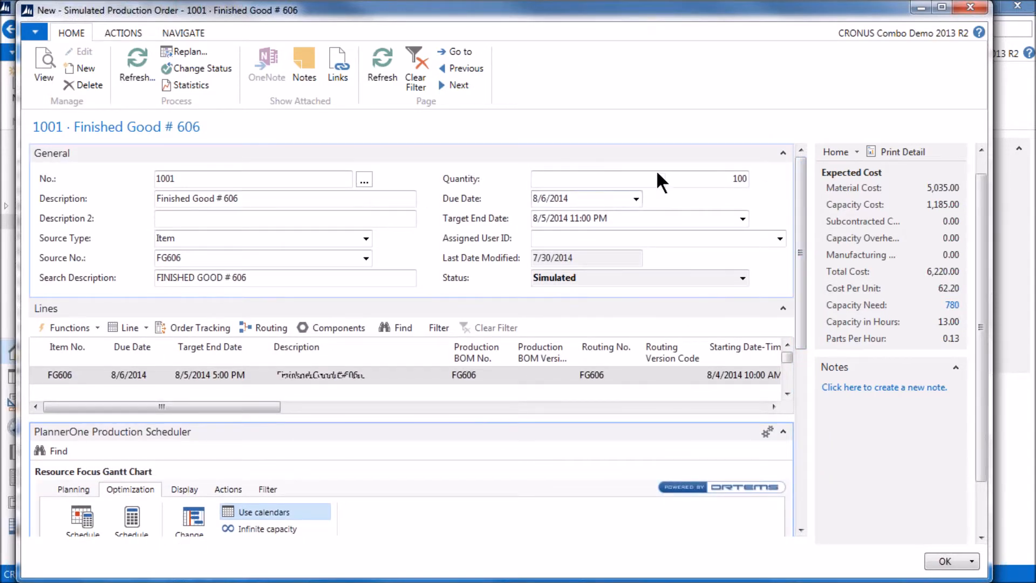
click(953, 562)
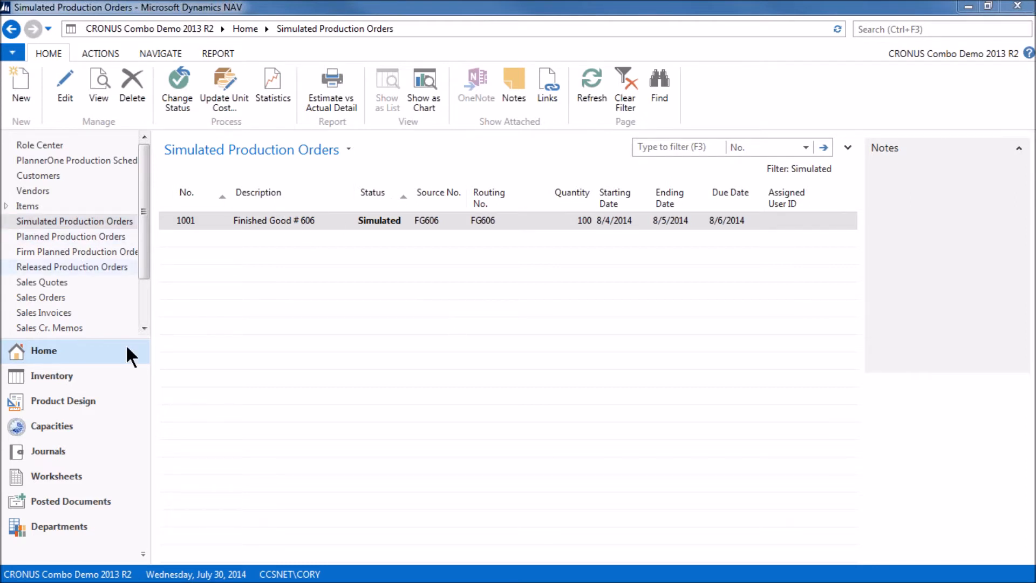
Step: Switch to the study guide PDF in Adobe Reader, maximize it and read through the Order Promising Scenario and Summary sections
key(alt+Tab)
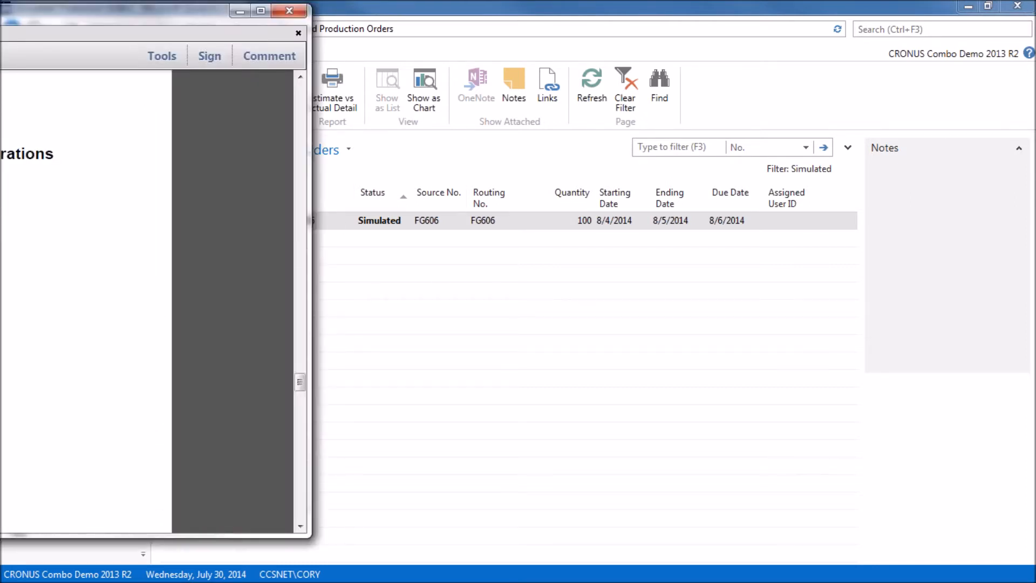
drag(0, 11, 418, 2)
scroll(504, 241, down, 3)
scroll(507, 243, down, 10)
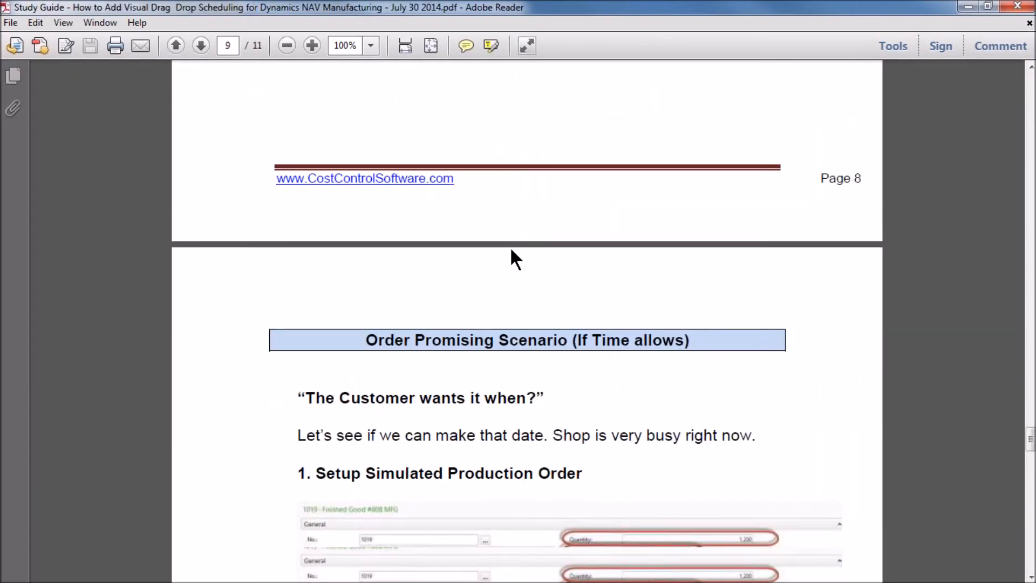
scroll(509, 249, down, 6)
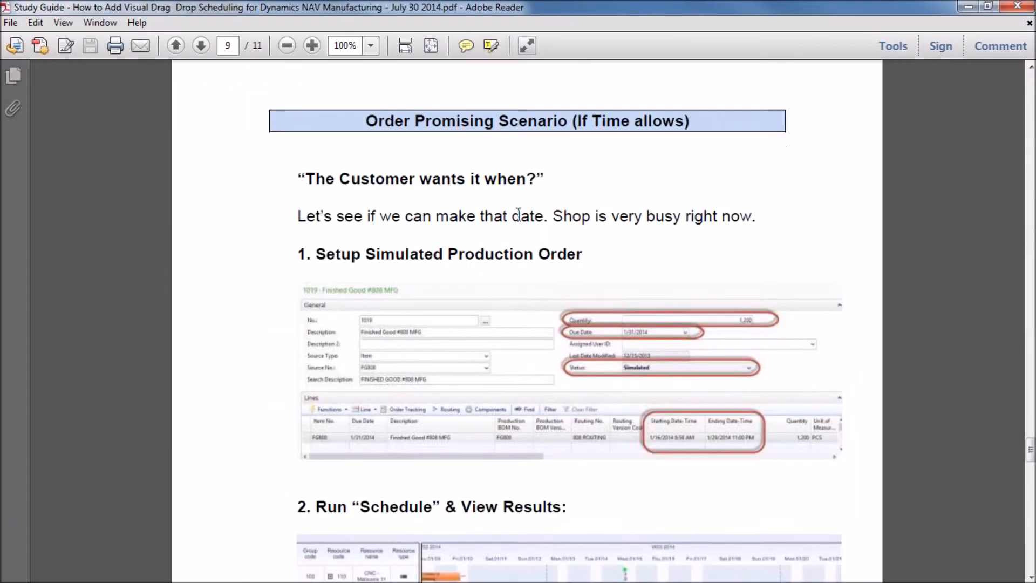
scroll(518, 144, down, 6)
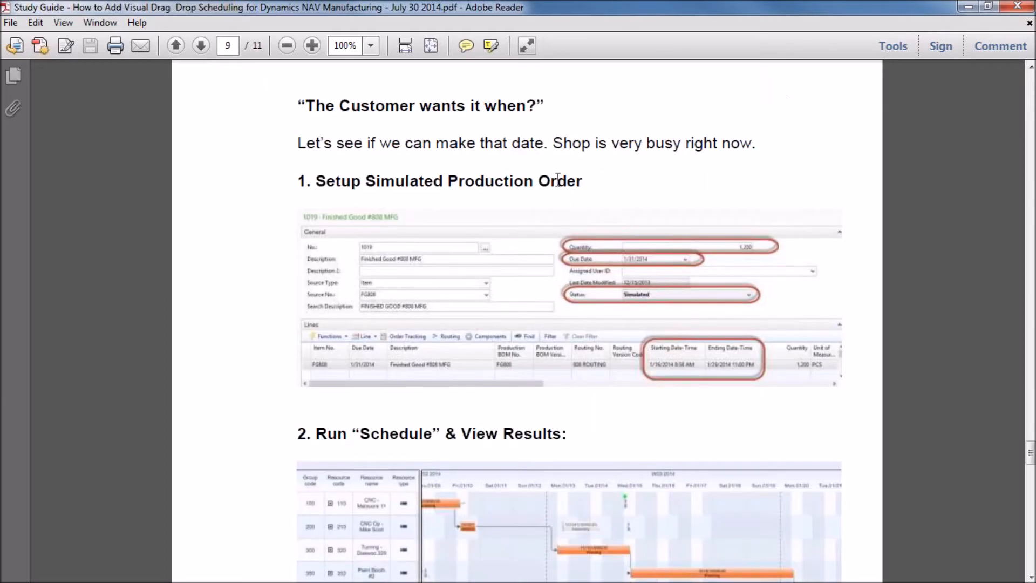
scroll(559, 185, down, 1)
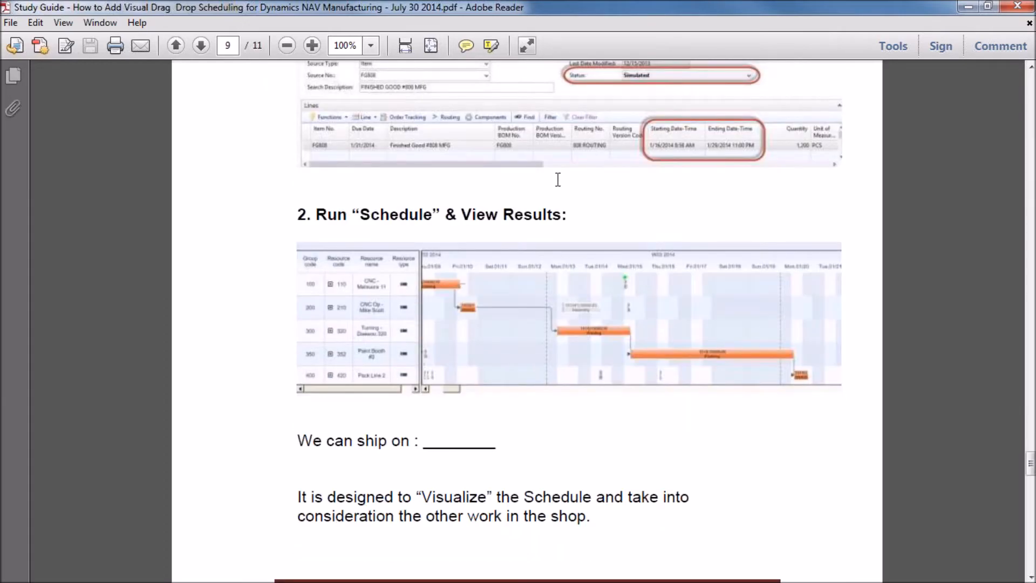
scroll(557, 179, down, 6)
scroll(558, 179, down, 10)
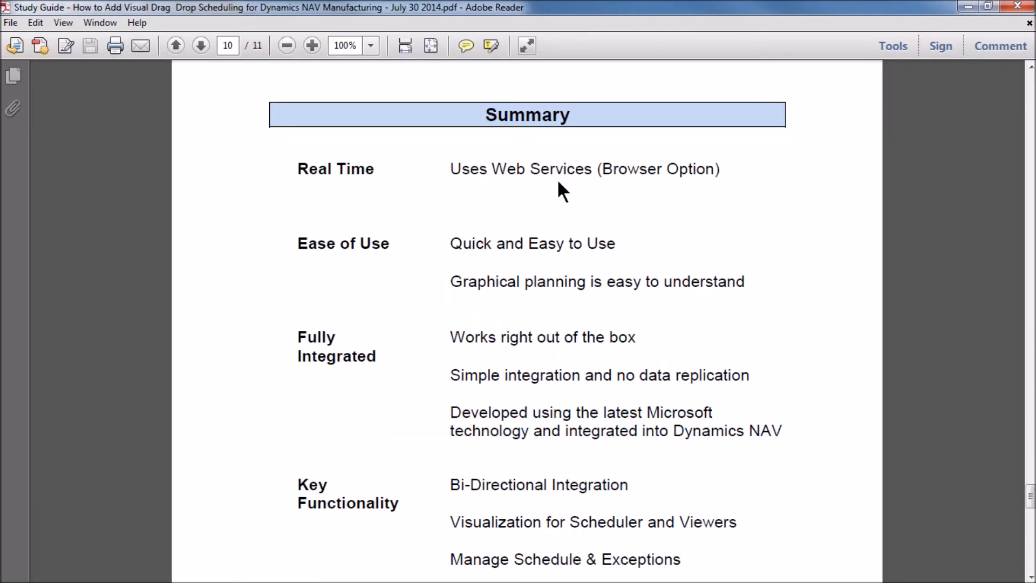
scroll(559, 181, down, 1)
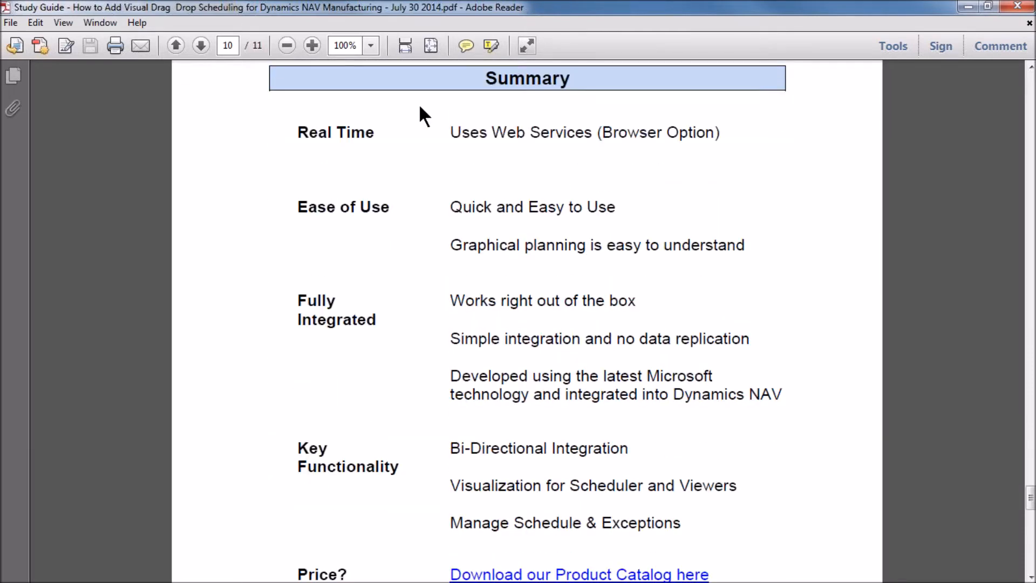